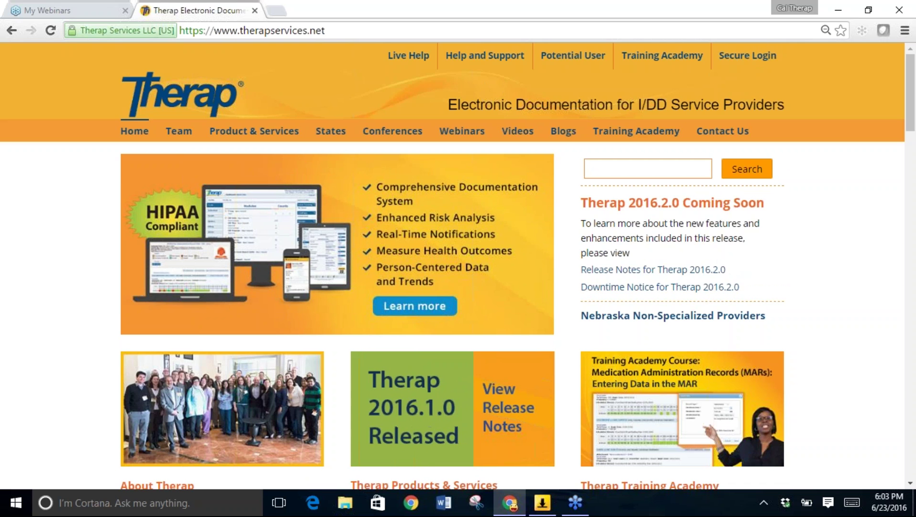
# Go to the Secure Login page from the Therap Services homepage.
pyautogui.click(759, 56)
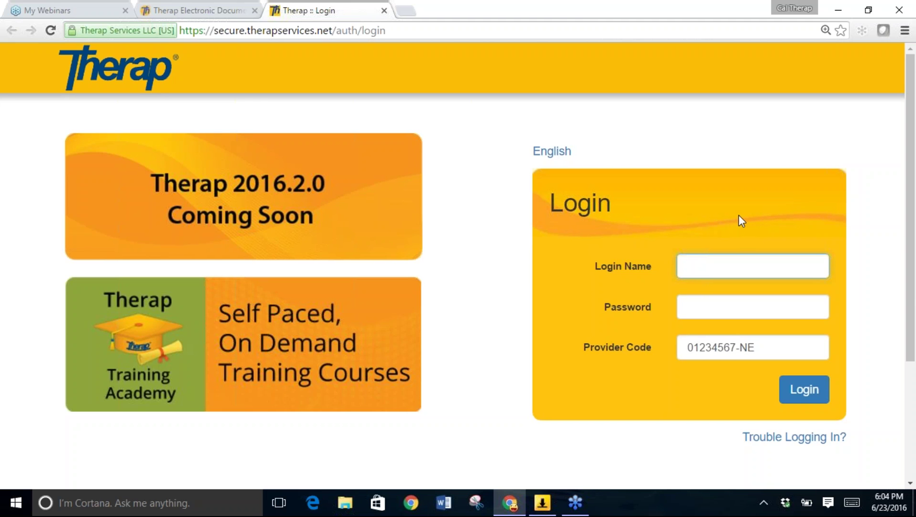
pyautogui.click(552, 153)
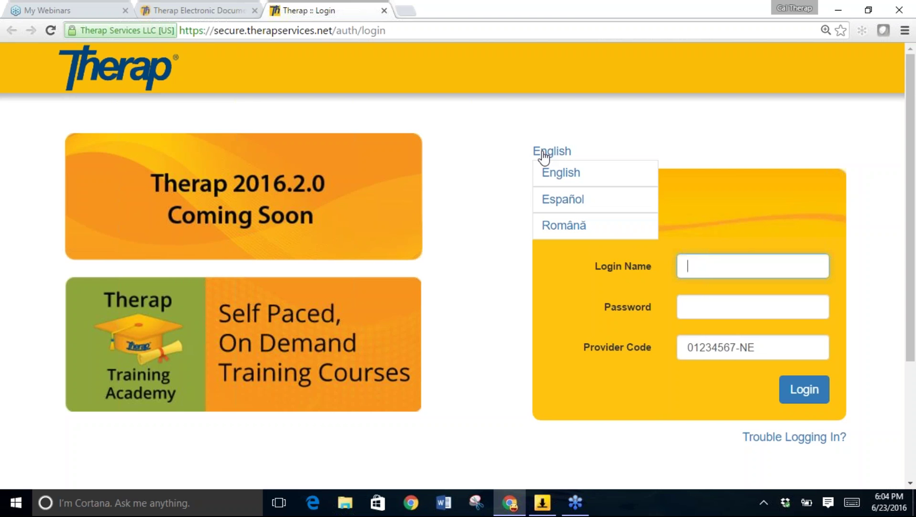
pyautogui.click(560, 202)
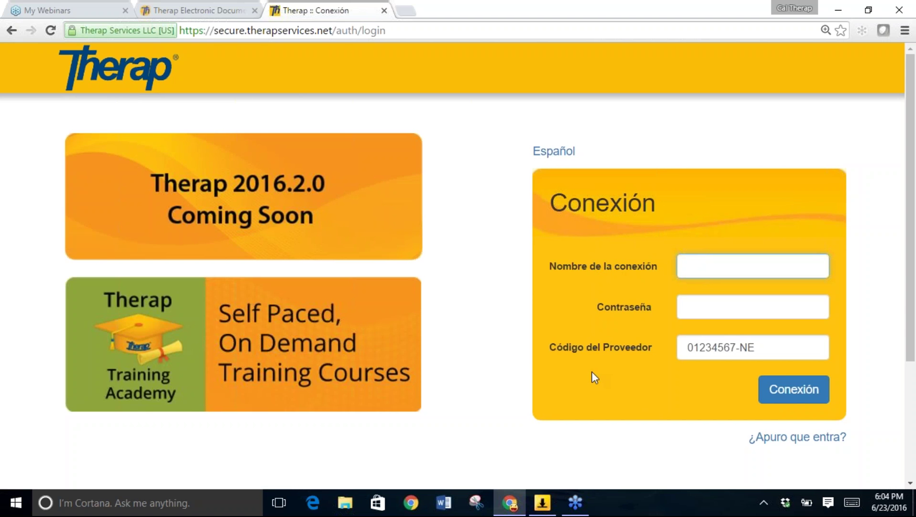
pyautogui.tripleClick(764, 355)
pyautogui.press('BackSpace')
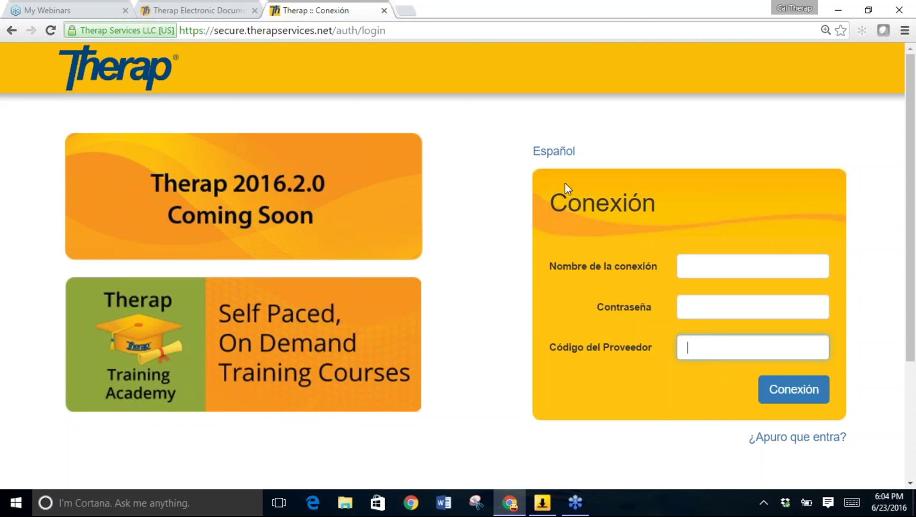
pyautogui.click(565, 149)
pyautogui.click(558, 175)
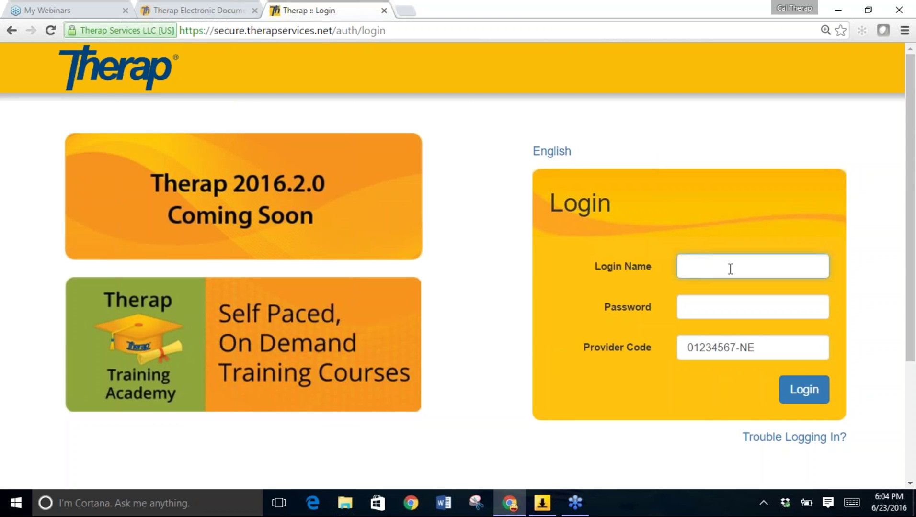
# Enter the account's login name in the Login Name field.
pyautogui.click(901, 193)
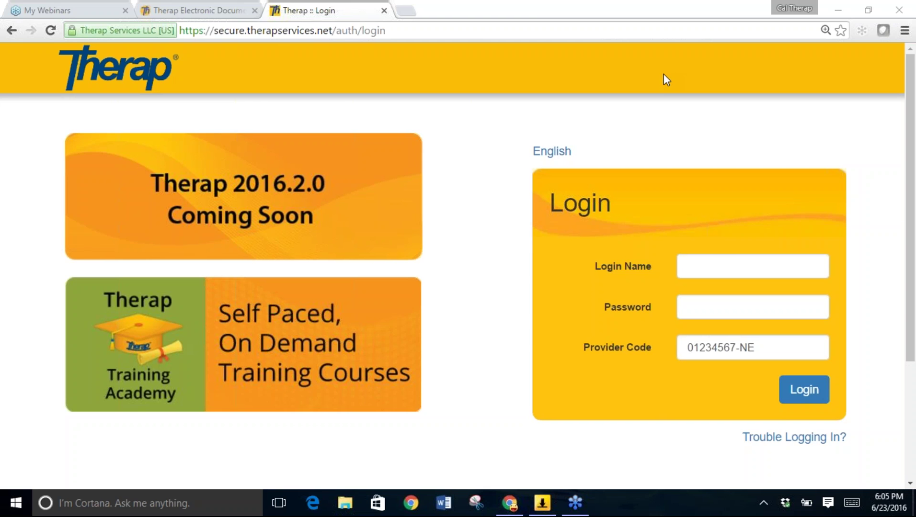
pyautogui.click(713, 269)
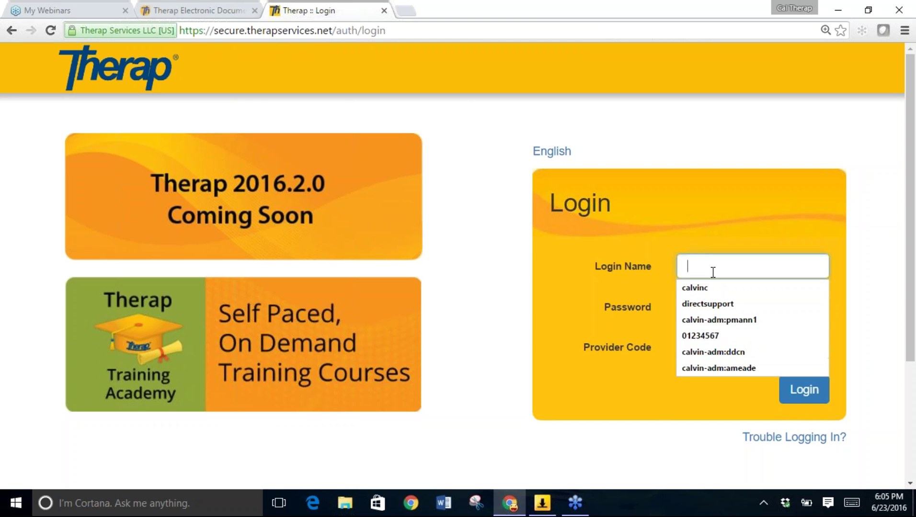
pyautogui.press('Escape')
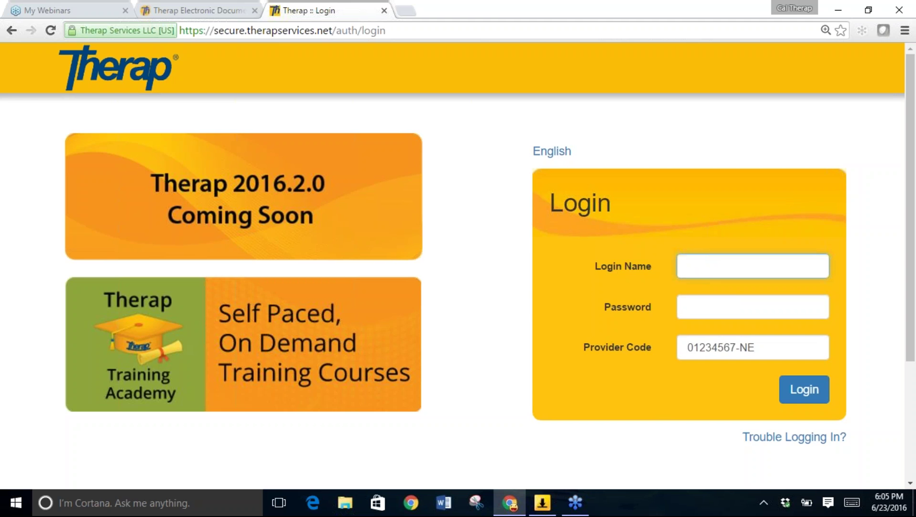
pyautogui.write('012')
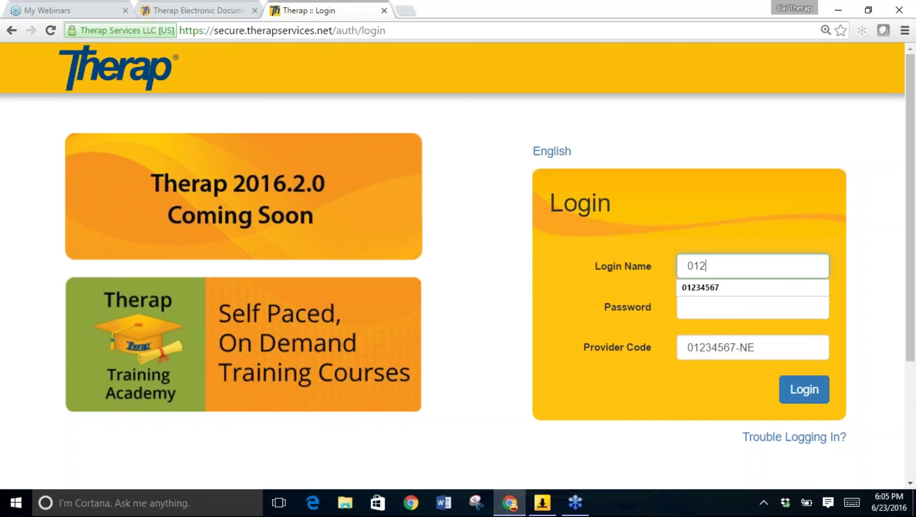
pyautogui.write('34567')
pyautogui.press('Tab')
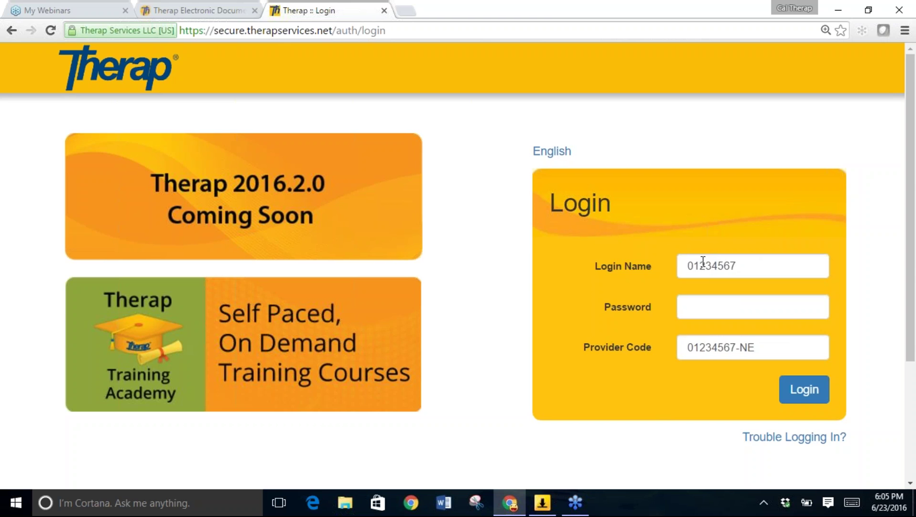
# Type the account password and replace the provider code with the agency's code.
pyautogui.click(702, 304)
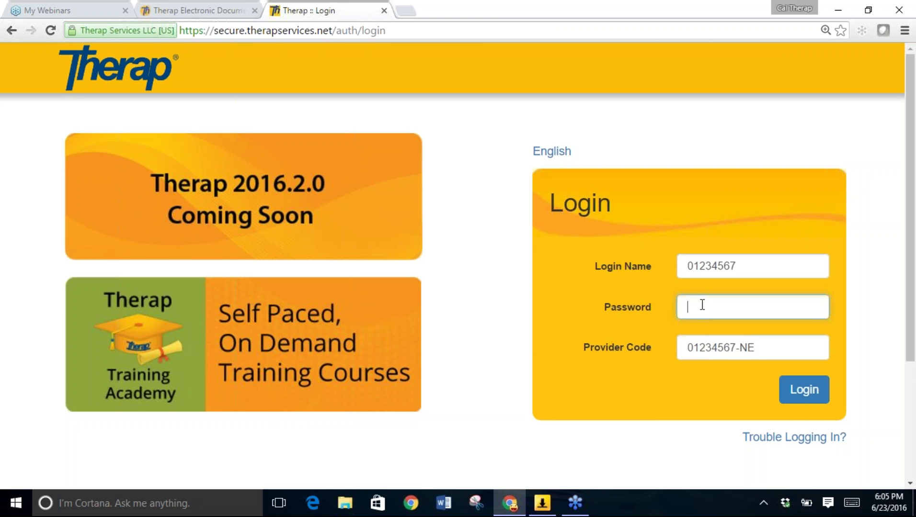
pyautogui.write('••••••••')
pyautogui.press('Tab')
pyautogui.press('BackSpace')
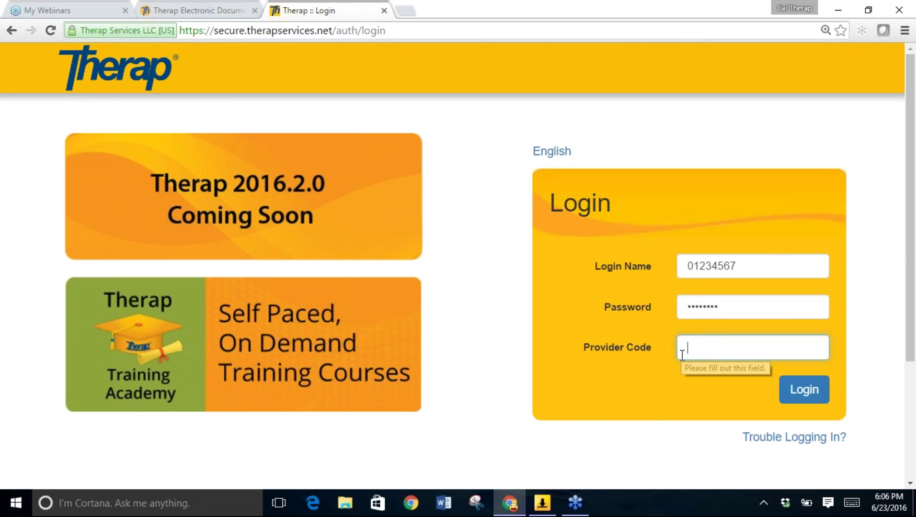
pyautogui.write('01234567')
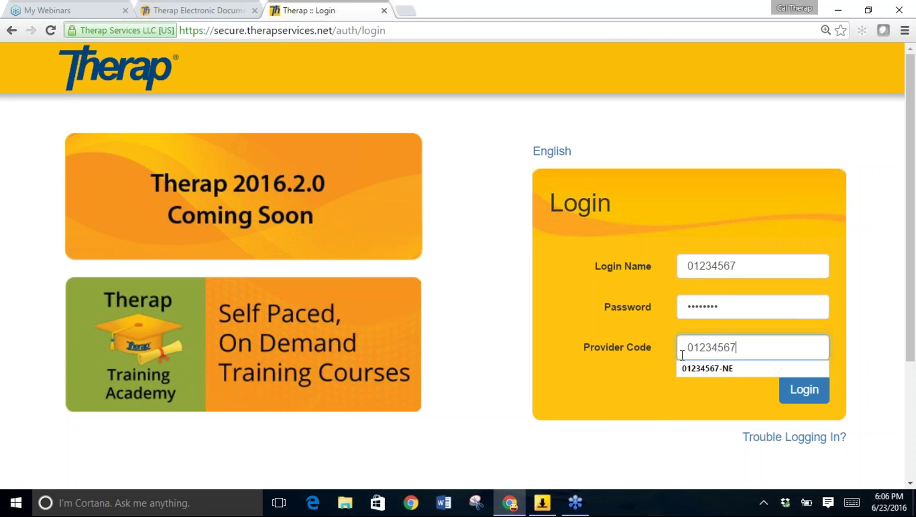
pyautogui.write('-NE')
pyautogui.click(669, 347)
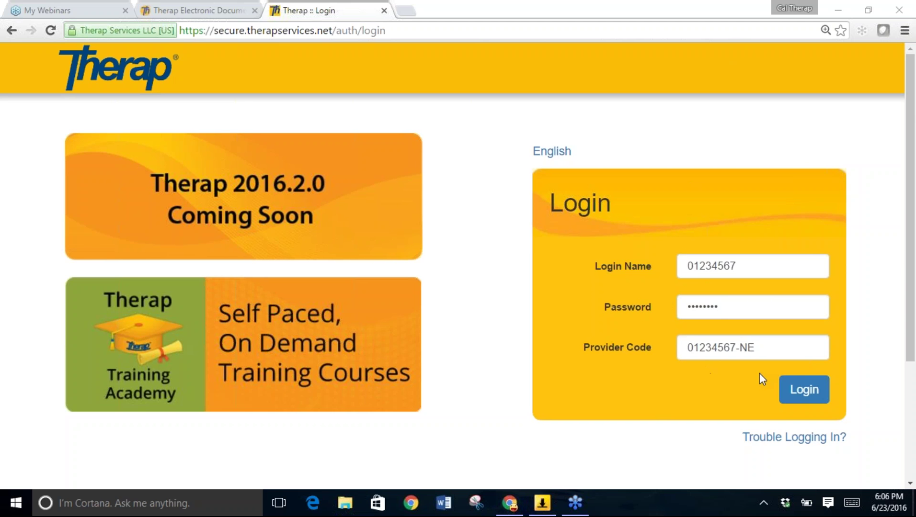
# Log in with the entered credentials, reaching the mandatory Change Password page.
pyautogui.click(804, 390)
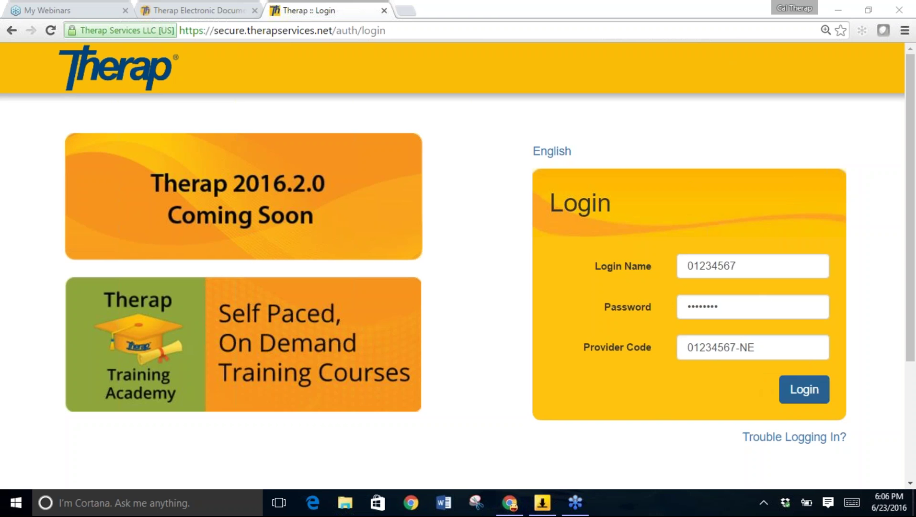
pyautogui.click(805, 398)
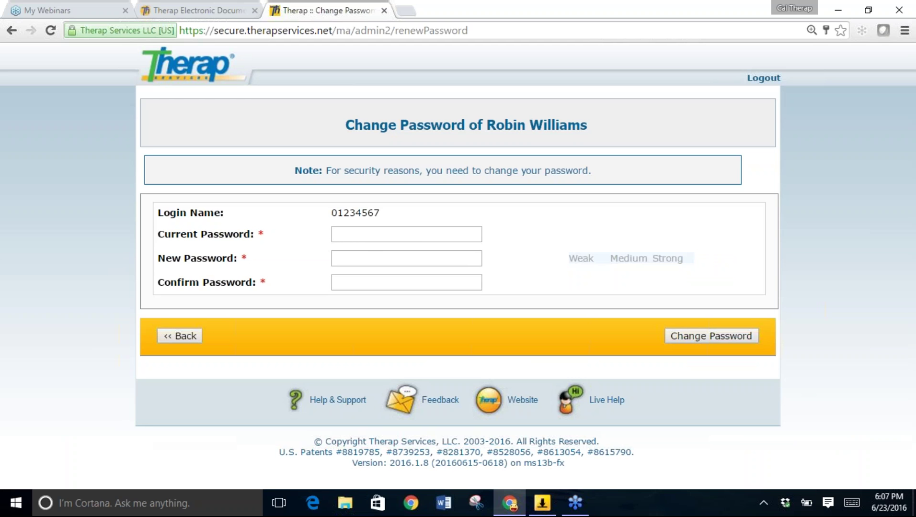
# Enter the current password, a new password, and the same new password as confirmation.
pyautogui.click(366, 238)
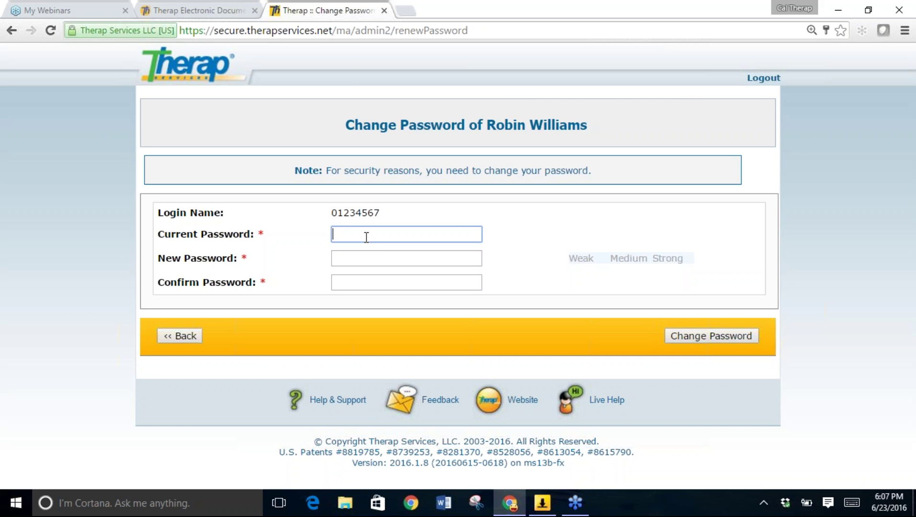
pyautogui.write('••••••••')
pyautogui.click(361, 261)
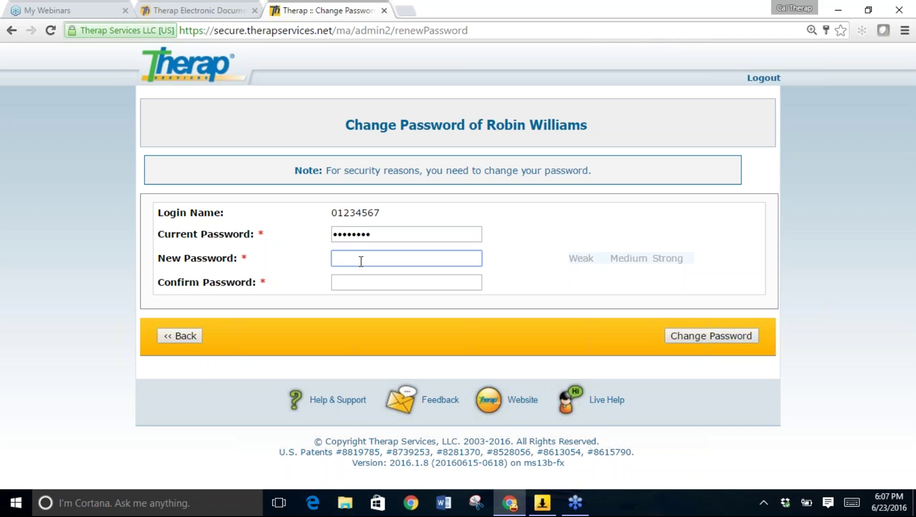
pyautogui.write('••••••••••')
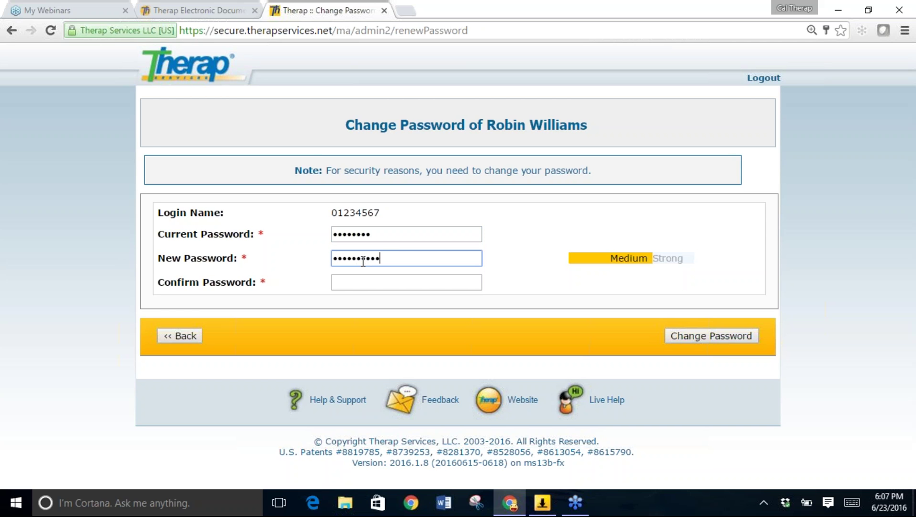
pyautogui.click(337, 286)
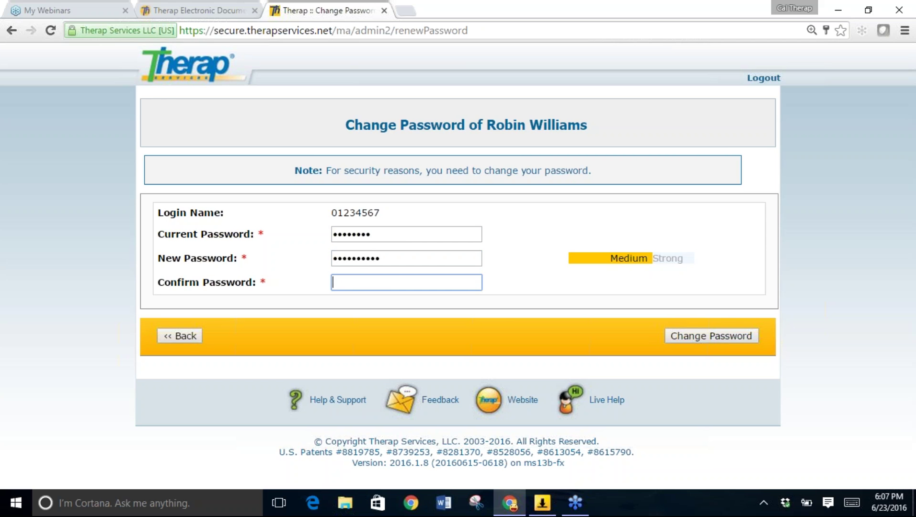
pyautogui.write('••••••••••')
pyautogui.click(514, 295)
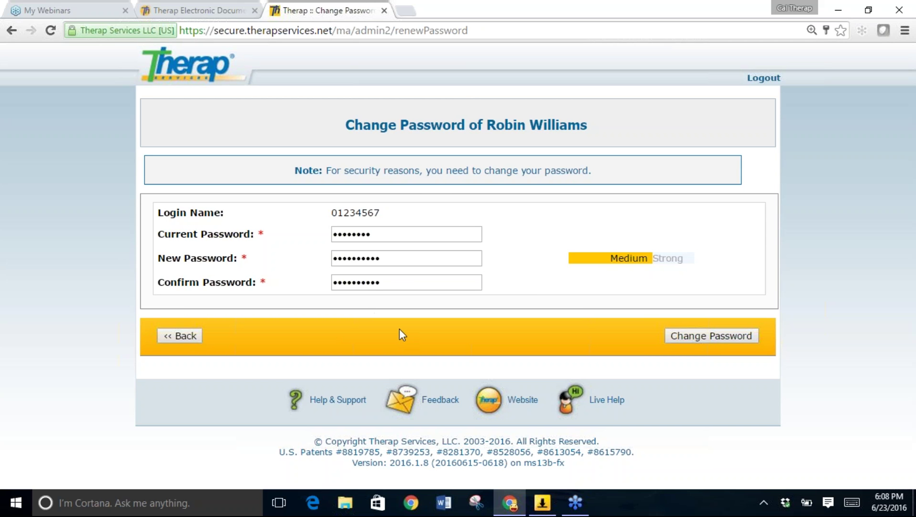
# Submit the password change, suppress the release notice permanently, and continue to the Dashboard.
pyautogui.click(705, 335)
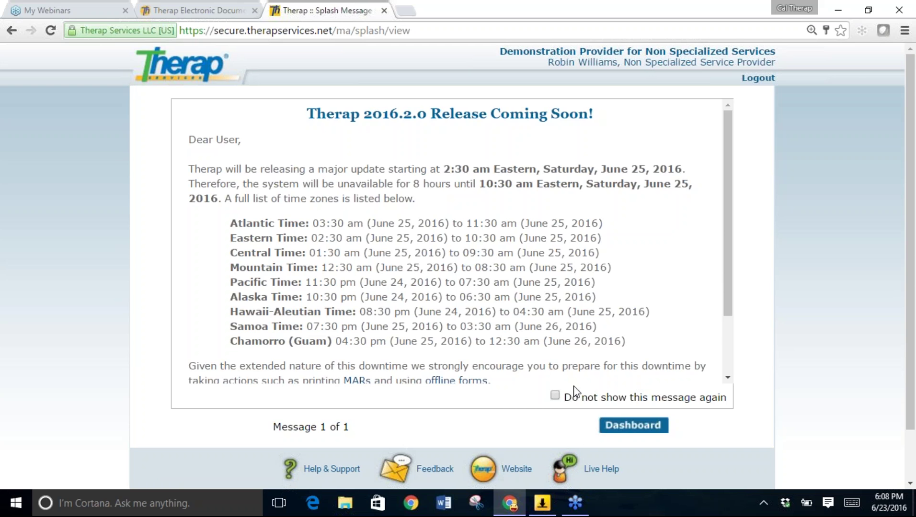
pyautogui.click(554, 396)
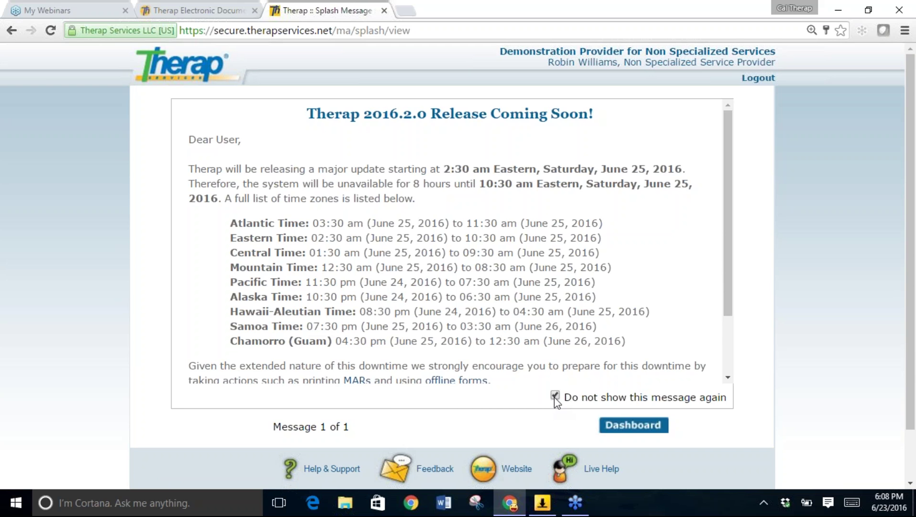
pyautogui.click(650, 428)
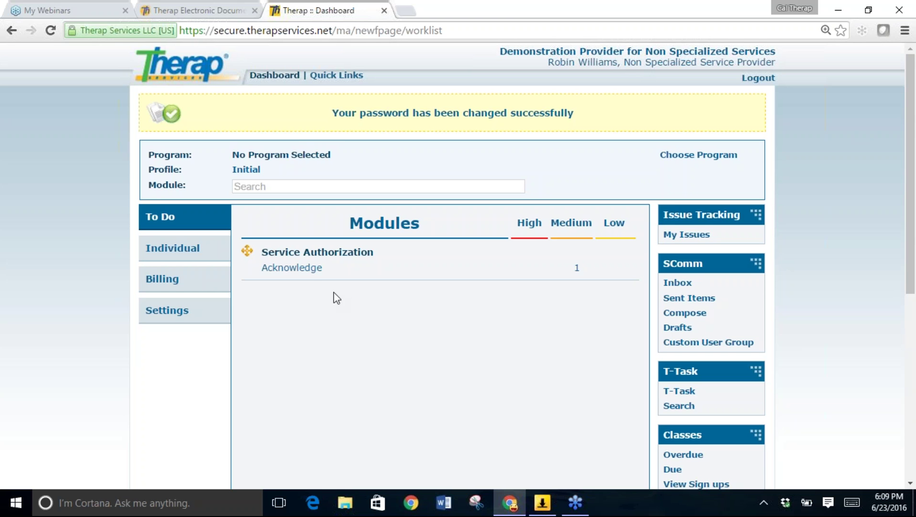
# Open the Service Authorizations awaiting acknowledgement from the Dashboard To Do list.
pyautogui.click(305, 271)
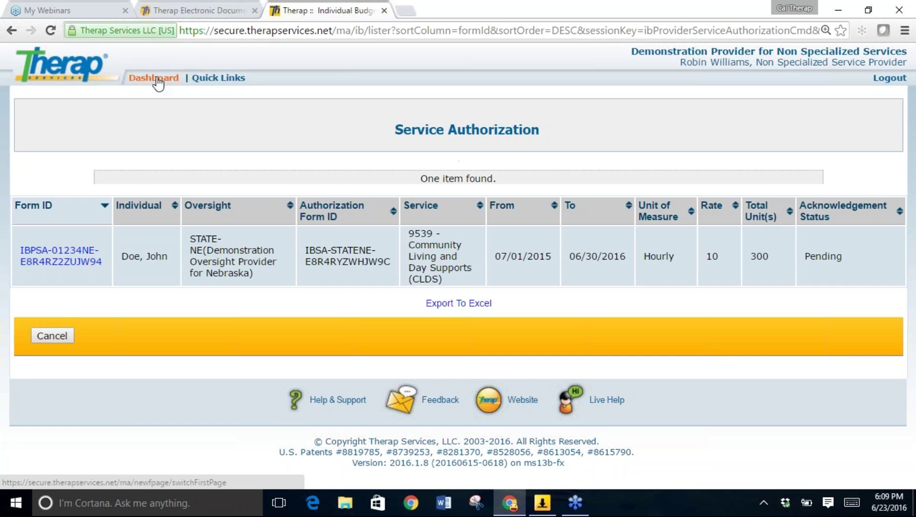
# Return to the Dashboard via the header link.
pyautogui.click(156, 79)
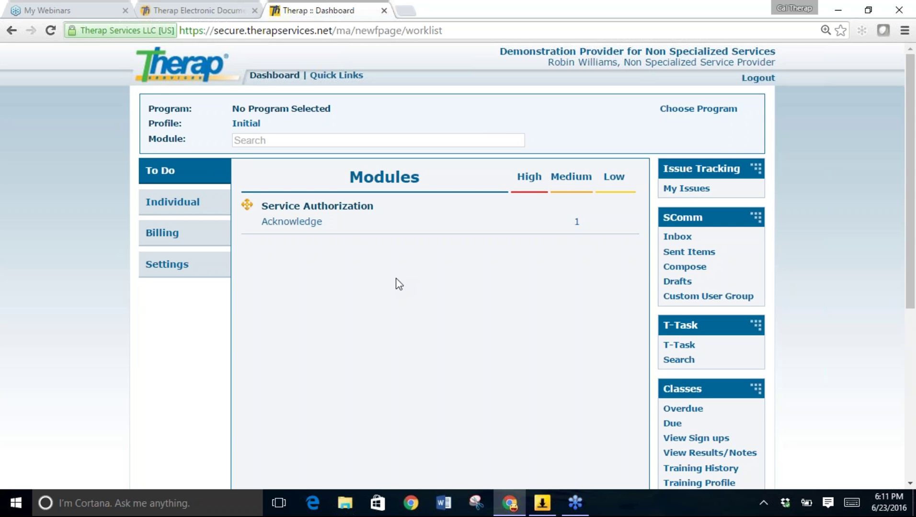
# Reopen the pending authorizations list and open the 9539 CLDS authorization record.
pyautogui.click(305, 225)
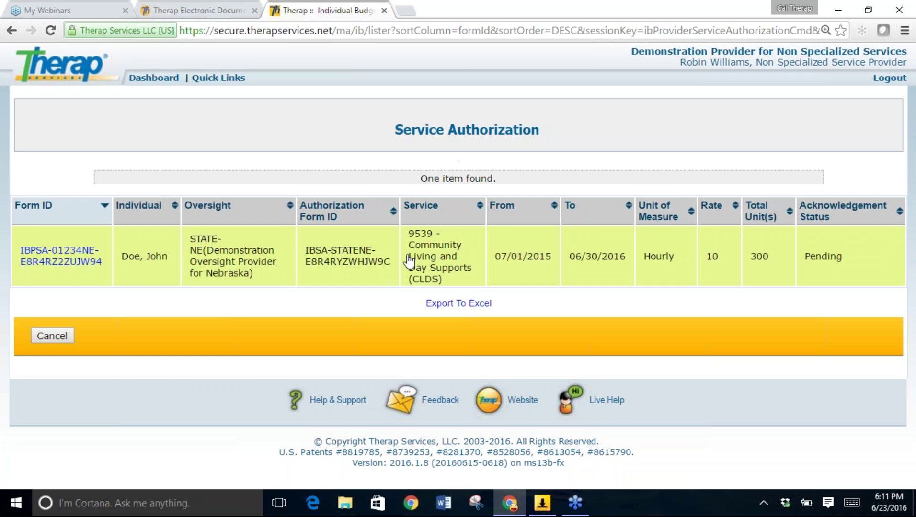
pyautogui.click(48, 261)
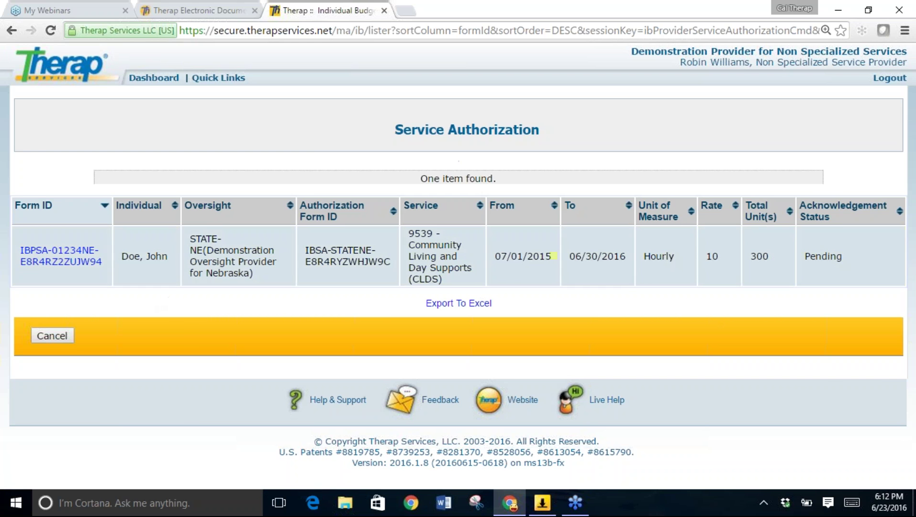
pyautogui.click(179, 273)
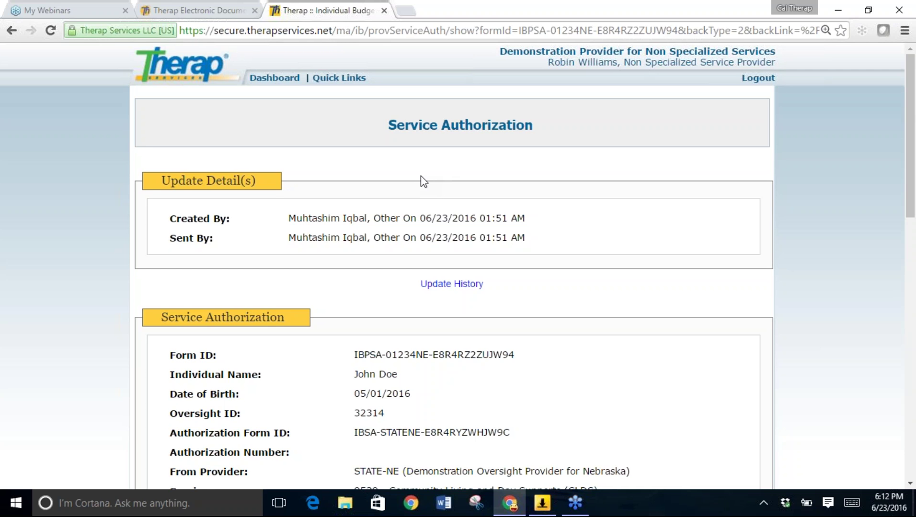
pyautogui.scroll(-1, 421, 204)
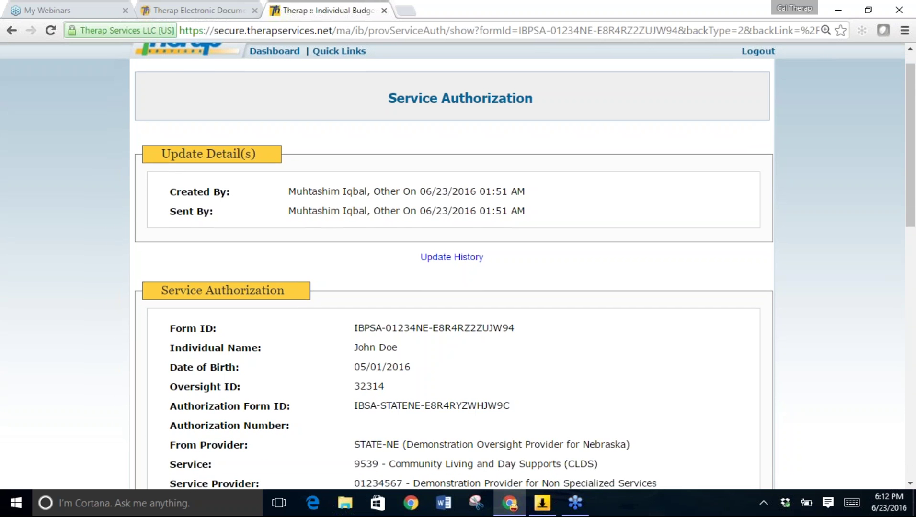
pyautogui.scroll(-3, 458, 263)
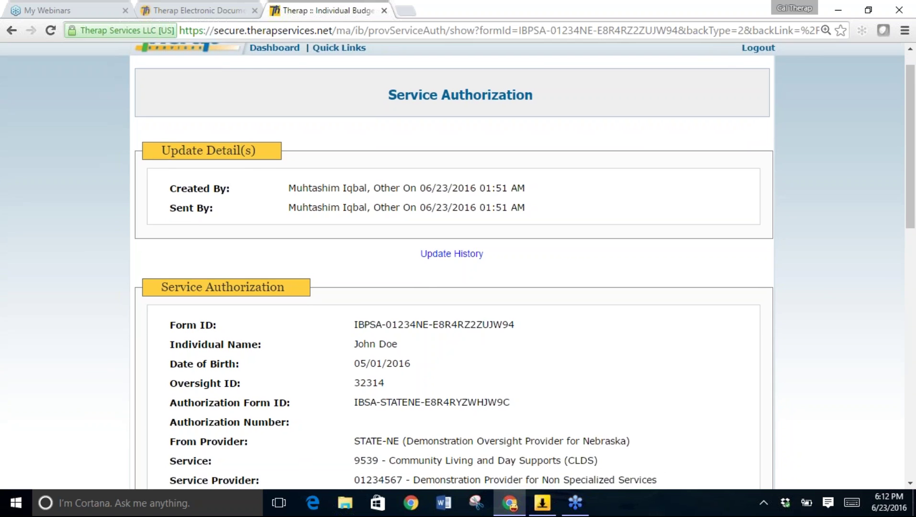
pyautogui.scroll(-3, 457, 264)
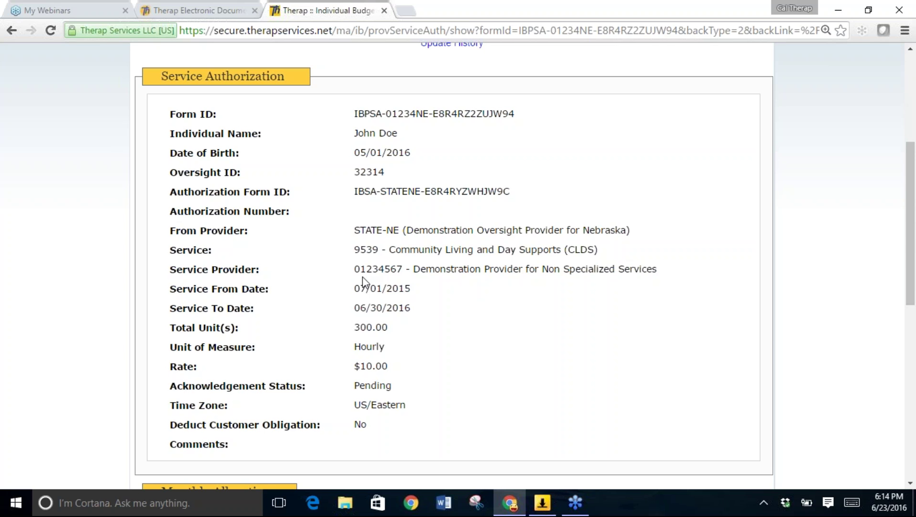
pyautogui.scroll(-1, 362, 283)
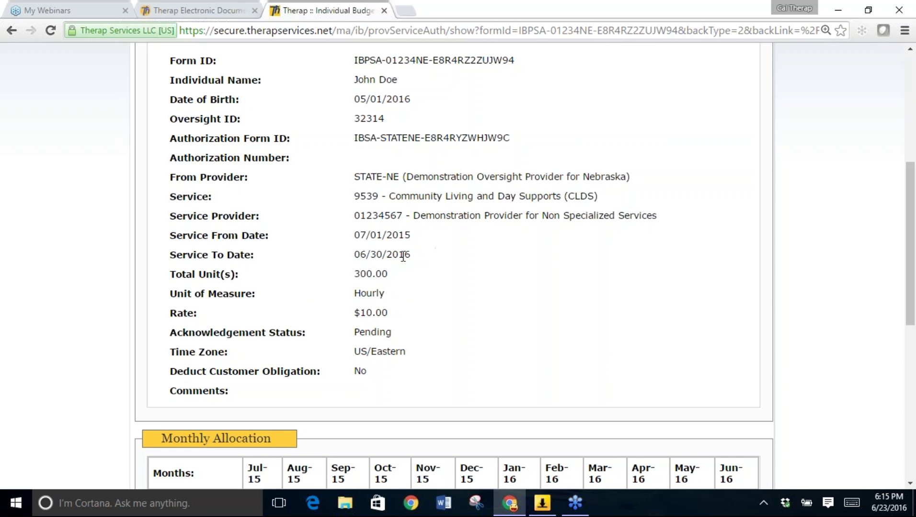
pyautogui.scroll(-2, 371, 267)
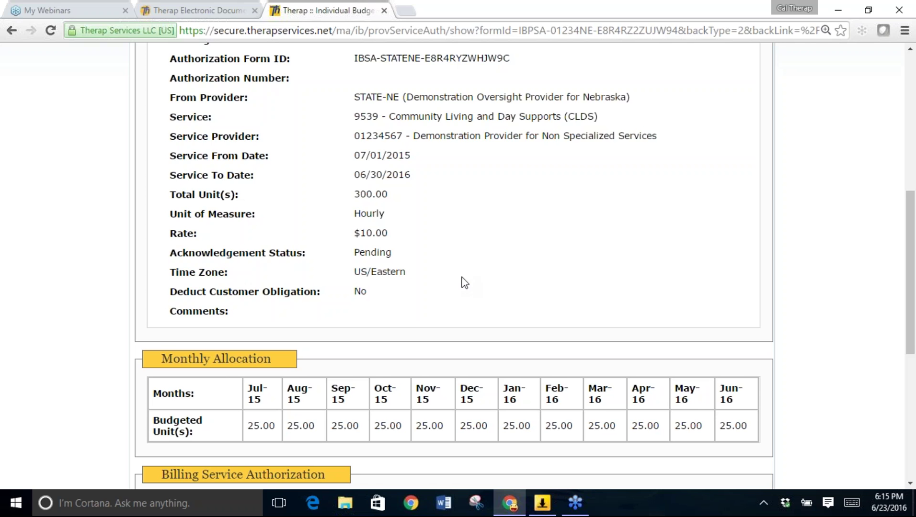
pyautogui.scroll(-1, 464, 283)
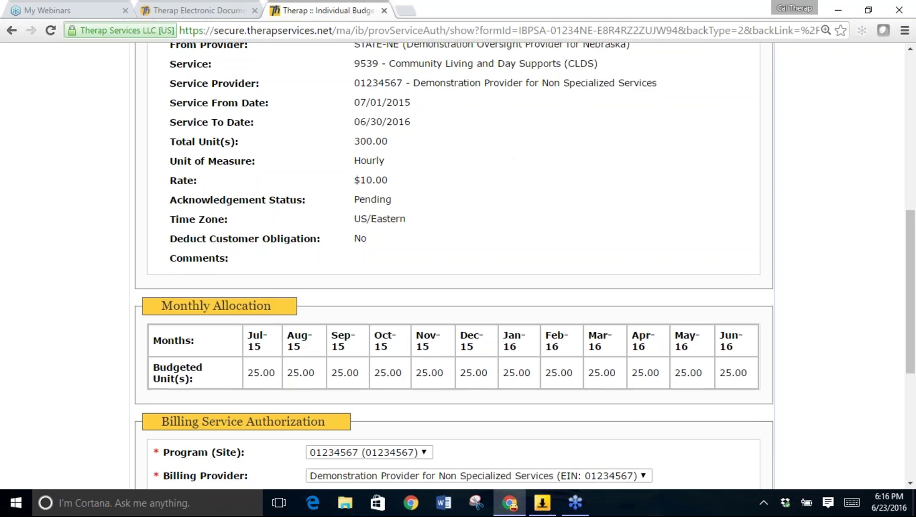
pyautogui.scroll(1, 504, 144)
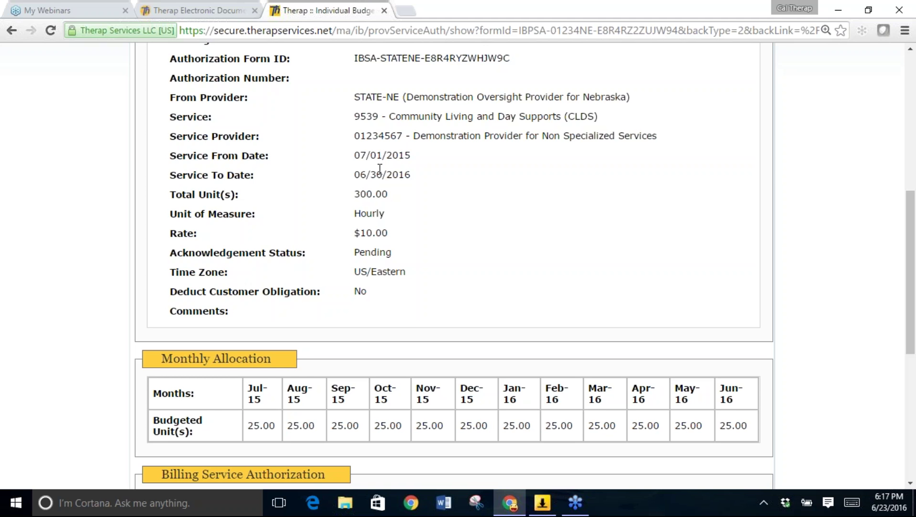
# Scroll through the authorization down to the Billing Service Authorization section and Acknowledge bar.
pyautogui.scroll(-1, 379, 168)
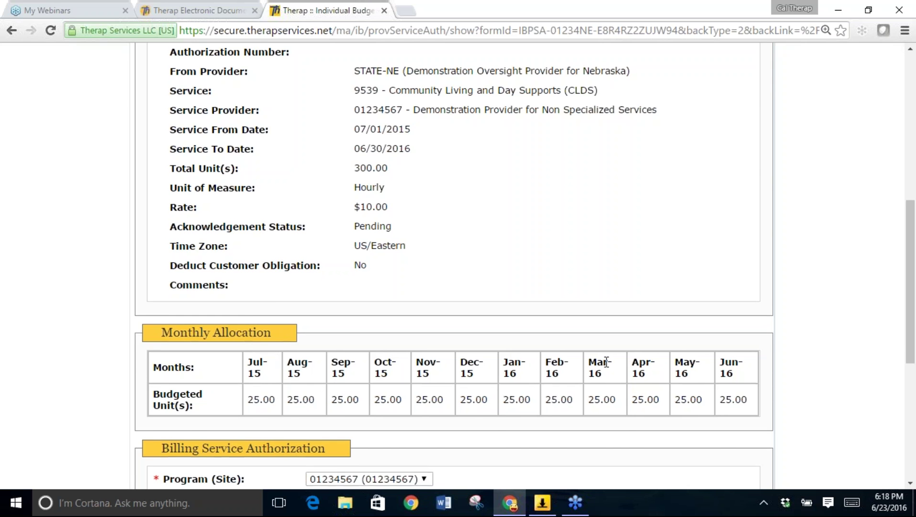
pyautogui.scroll(1, 599, 364)
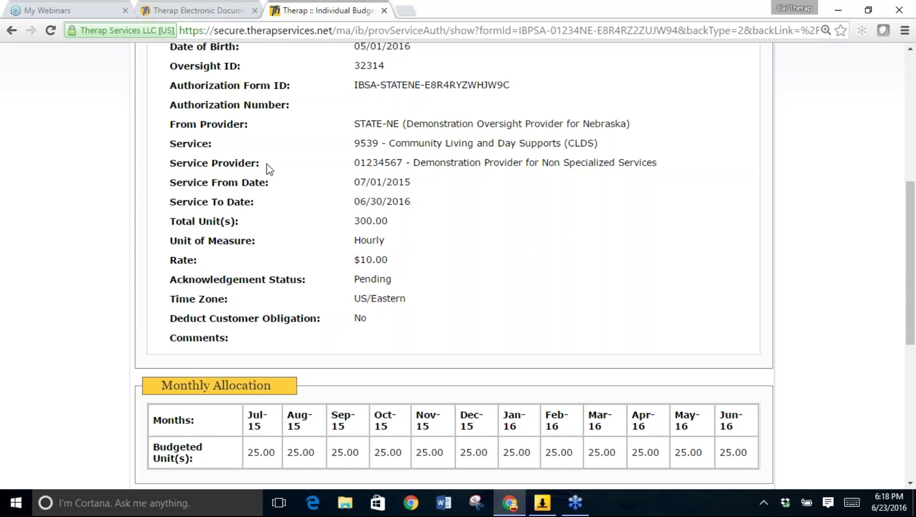
pyautogui.scroll(2, 455, 245)
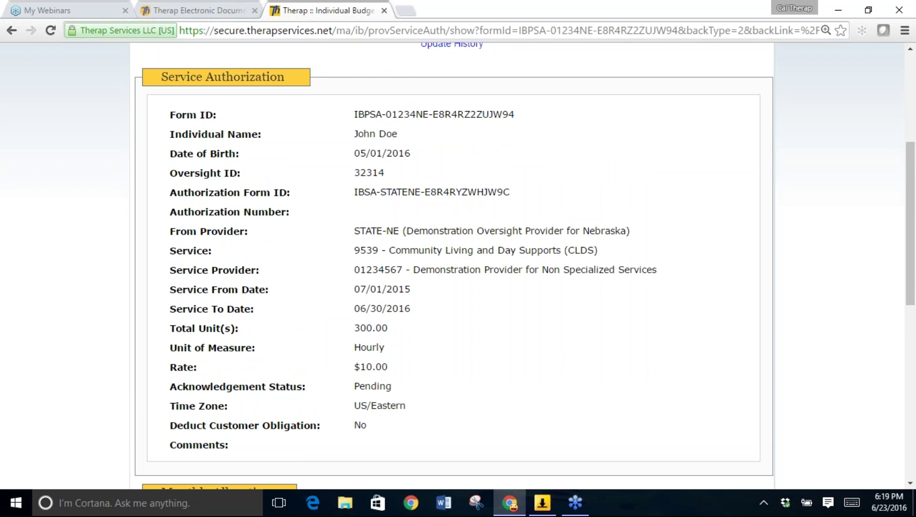
pyautogui.scroll(-2, 465, 187)
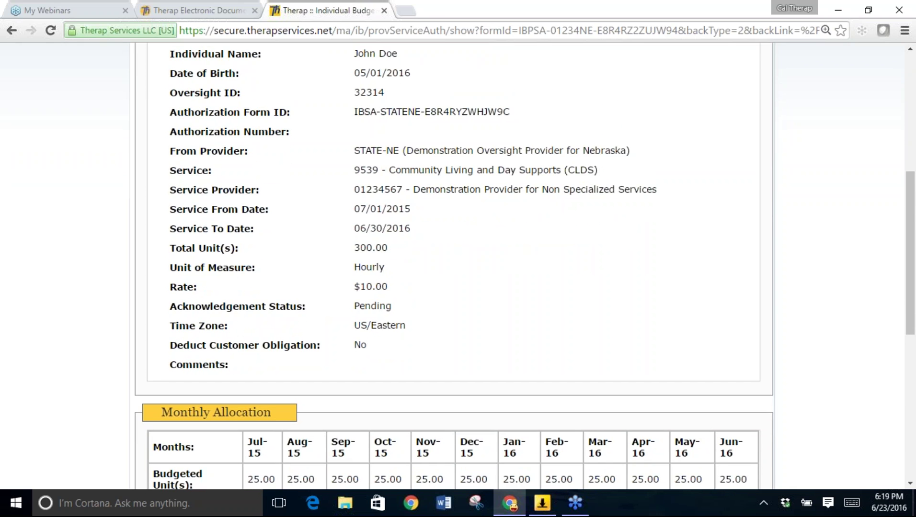
pyautogui.scroll(-3, 455, 266)
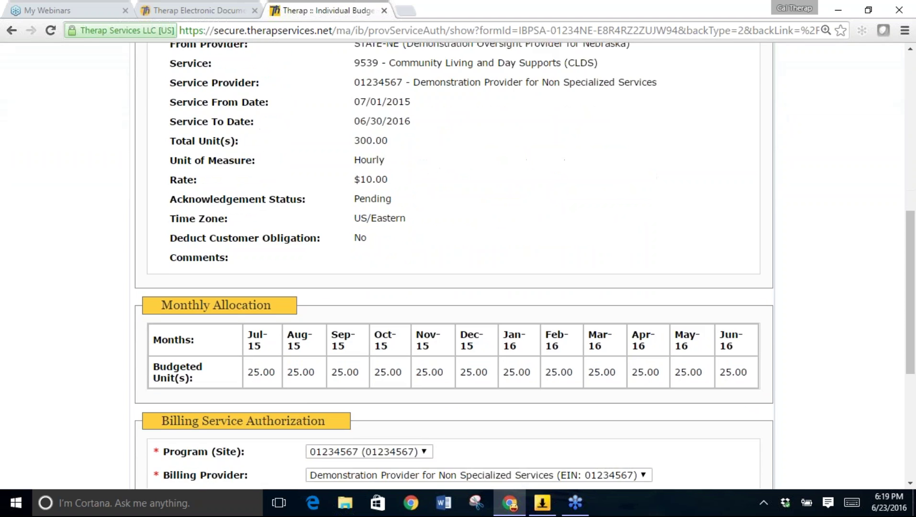
pyautogui.scroll(-3, 261, 201)
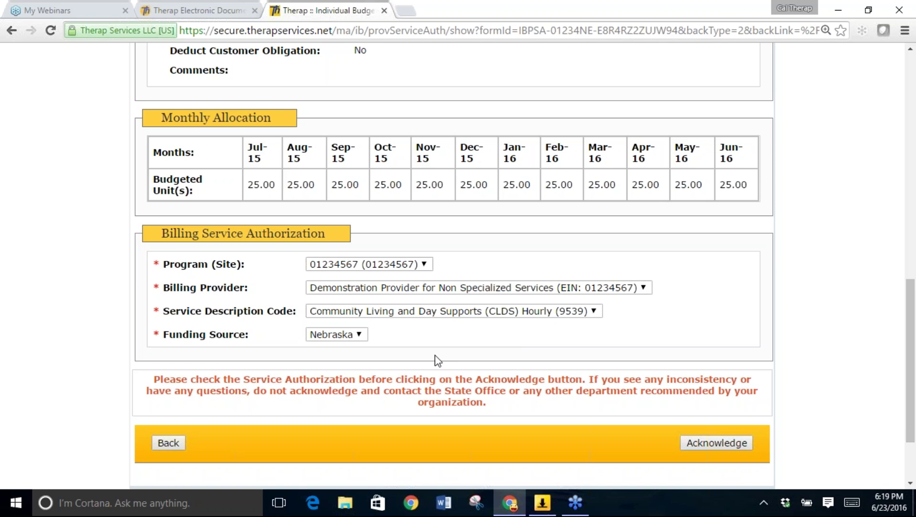
pyautogui.click(421, 266)
pyautogui.click(420, 268)
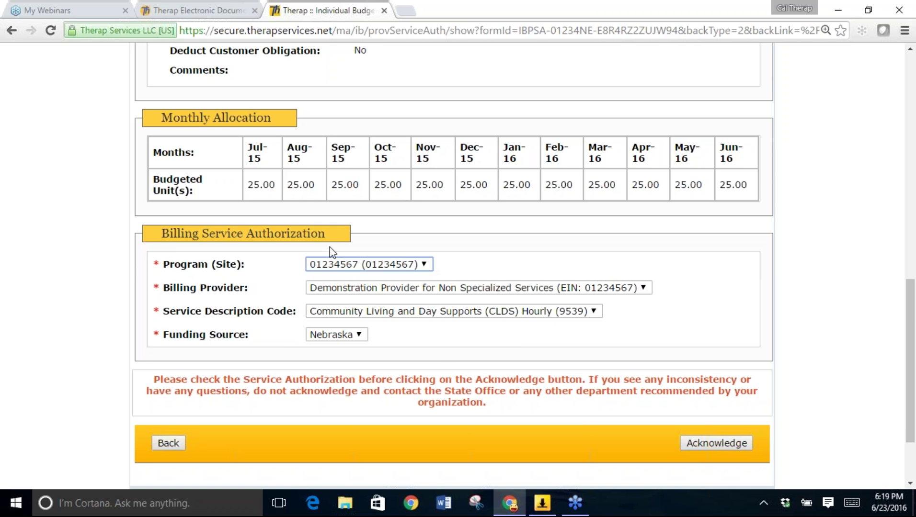
pyautogui.click(247, 262)
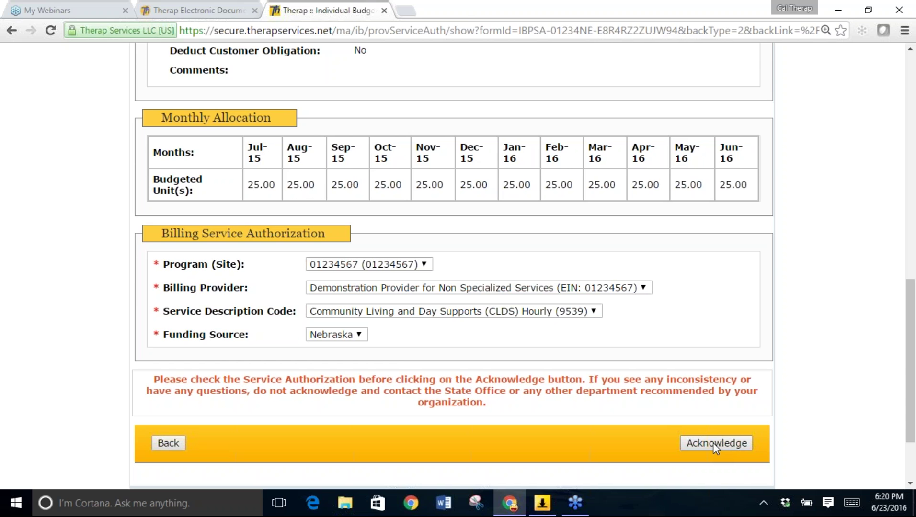
# Acknowledge the 9539 CLDS Hourly authorization and go back to the Dashboard.
pyautogui.click(713, 443)
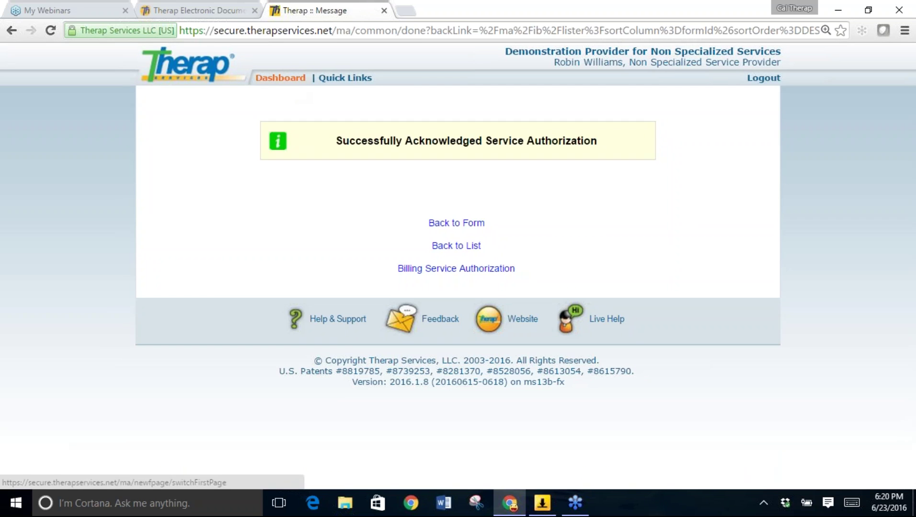
pyautogui.click(281, 78)
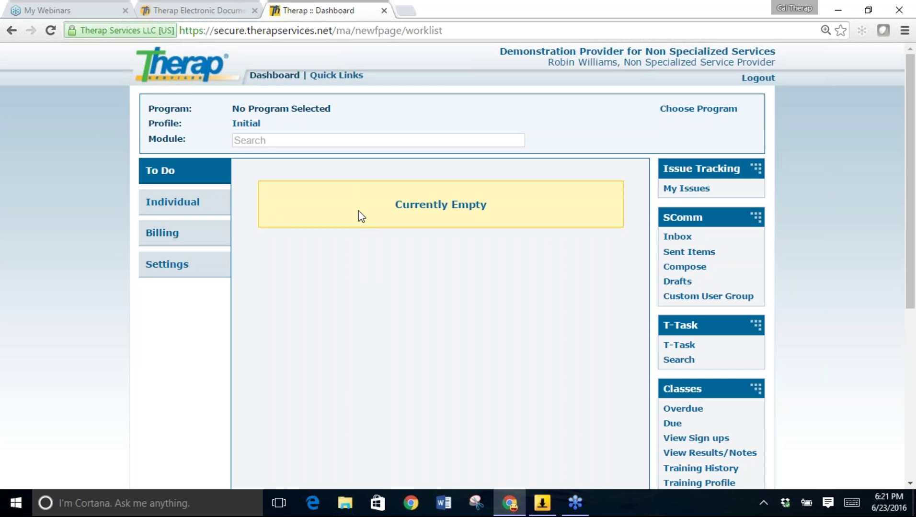
# From the Billing tab, start a new Attendance record to reach the new-attendance search form.
pyautogui.click(167, 236)
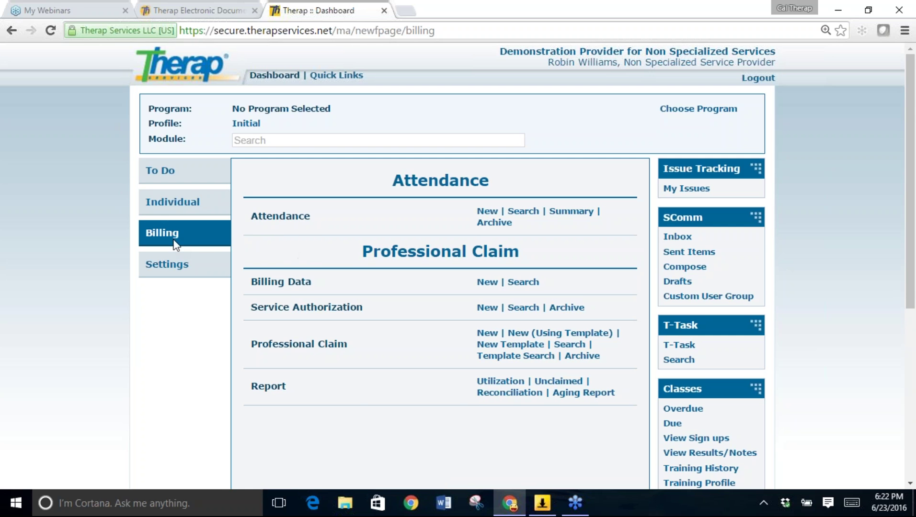
pyautogui.click(487, 216)
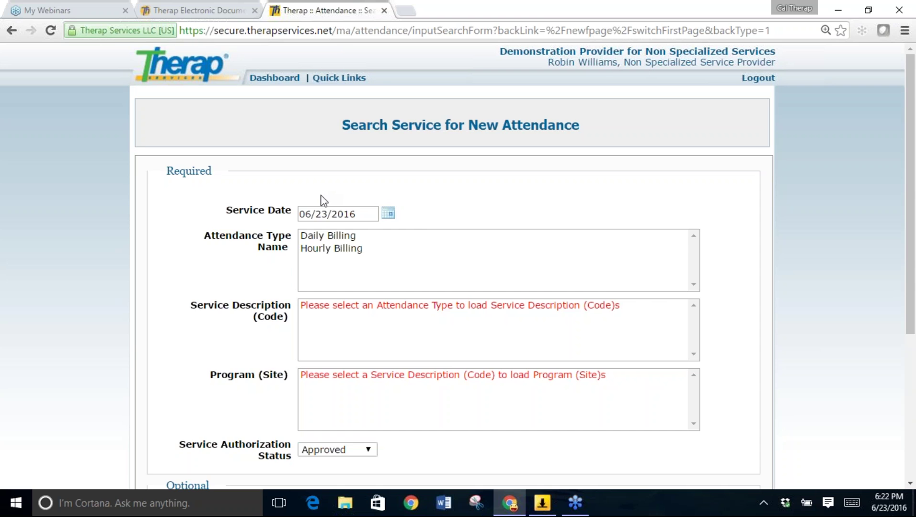
# Pick June 22, 2016 as the service date in the calendar.
pyautogui.click(389, 217)
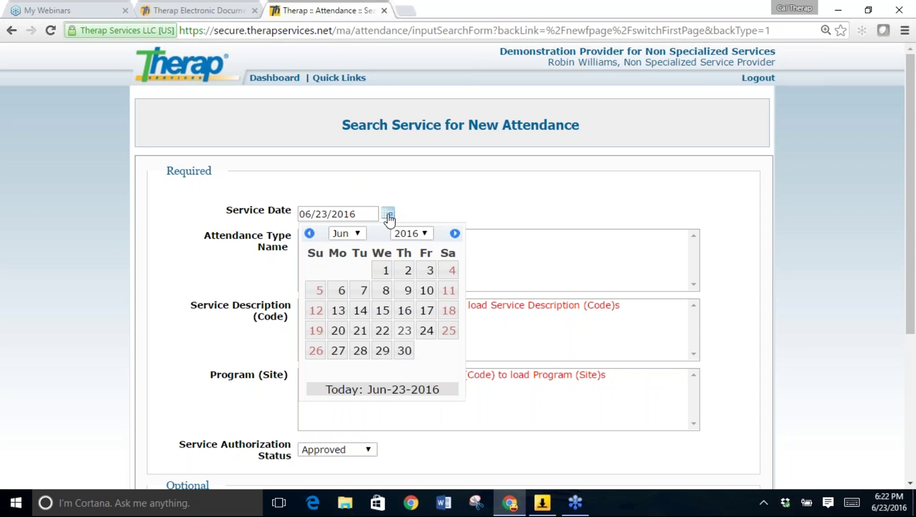
pyautogui.click(382, 332)
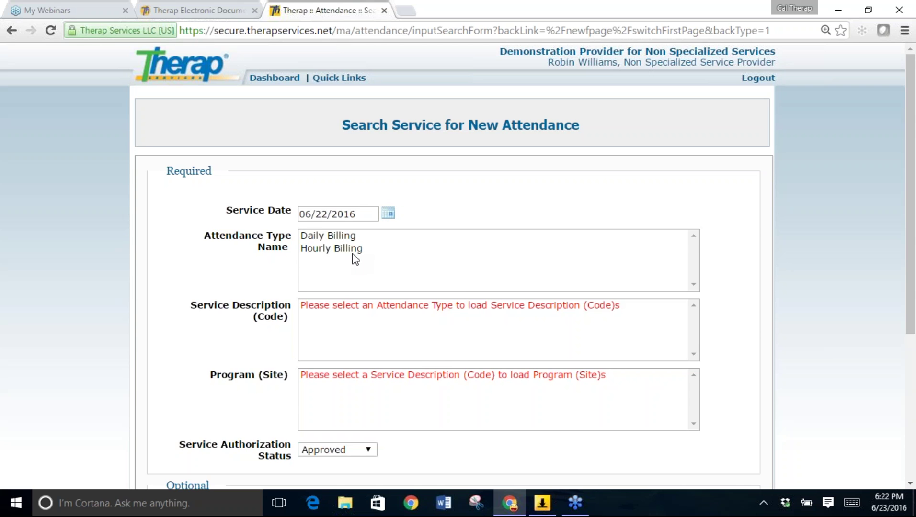
# Choose Hourly Billing as the attendance type and CLDS Hourly (9539) as the service.
pyautogui.click(339, 235)
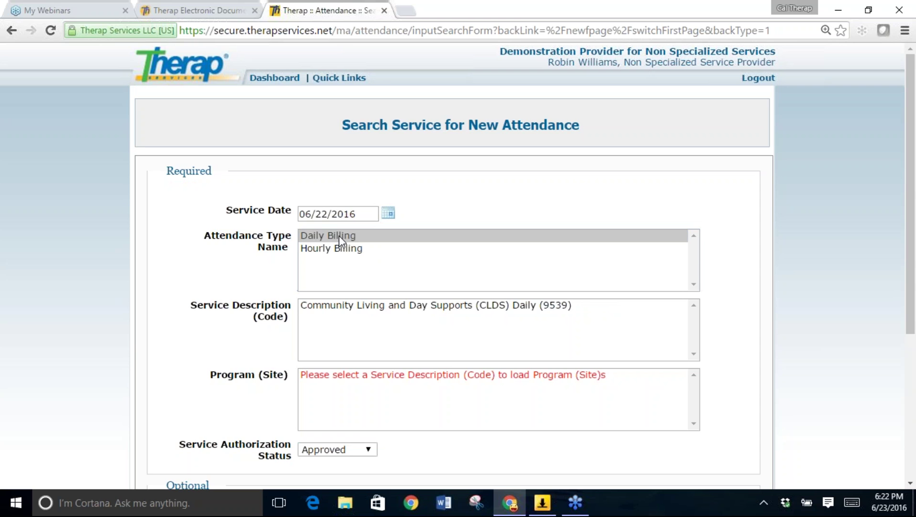
pyautogui.click(324, 250)
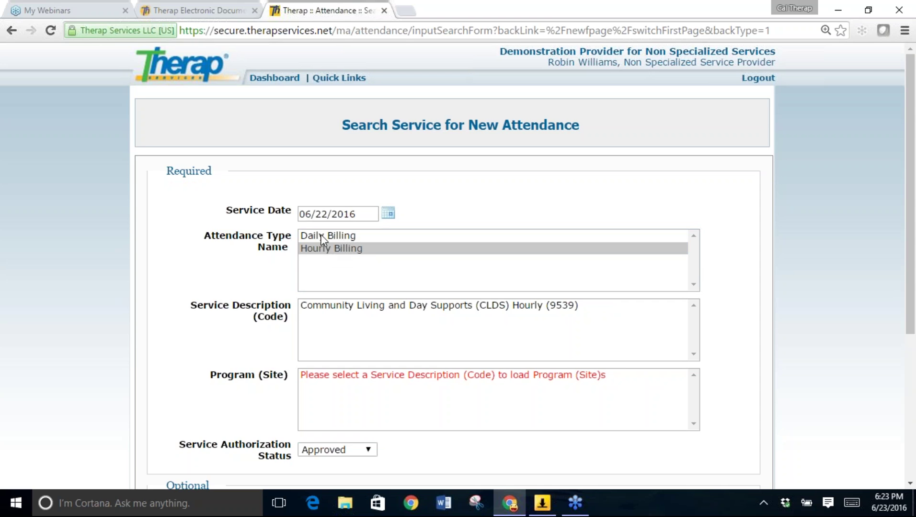
pyautogui.click(329, 236)
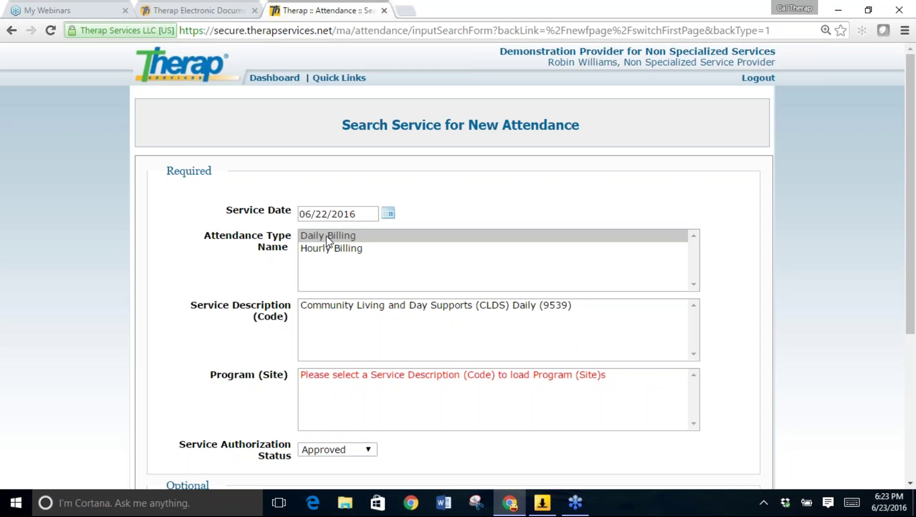
pyautogui.click(324, 251)
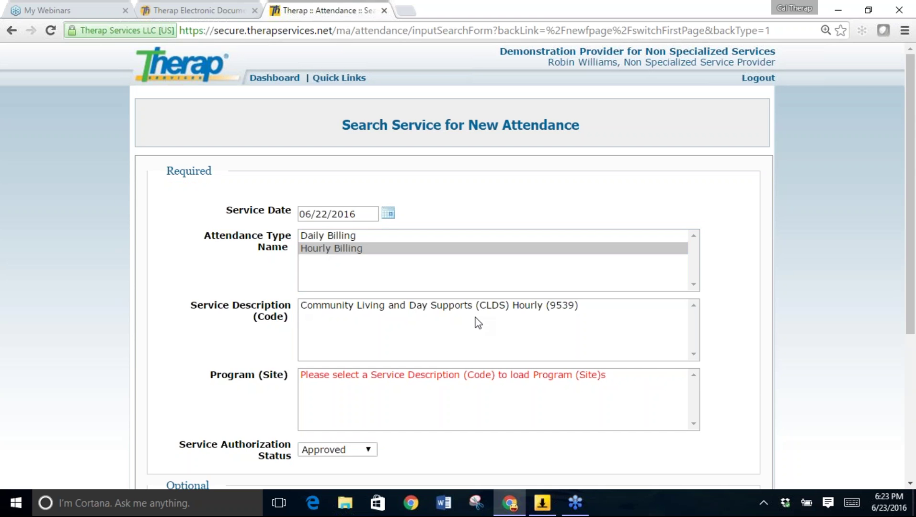
pyautogui.click(549, 313)
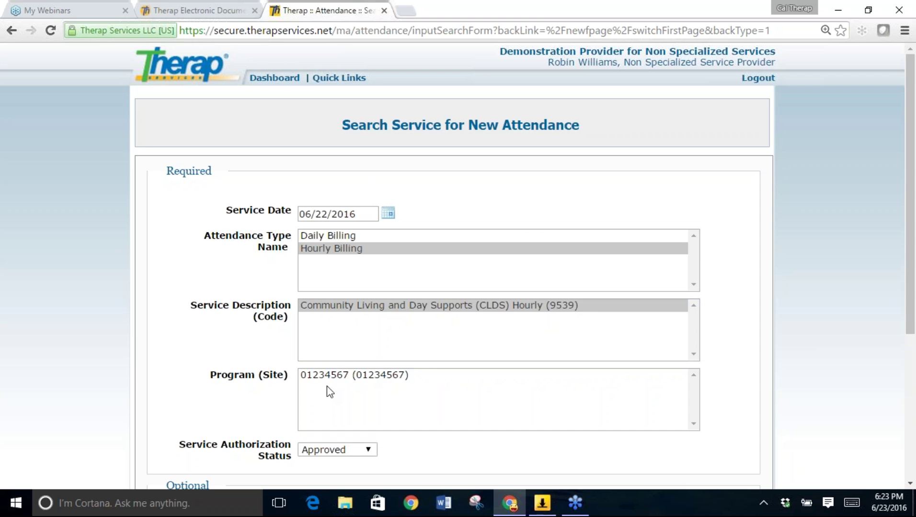
# Select program site 01234567 and enter the individual's first name.
pyautogui.click(367, 378)
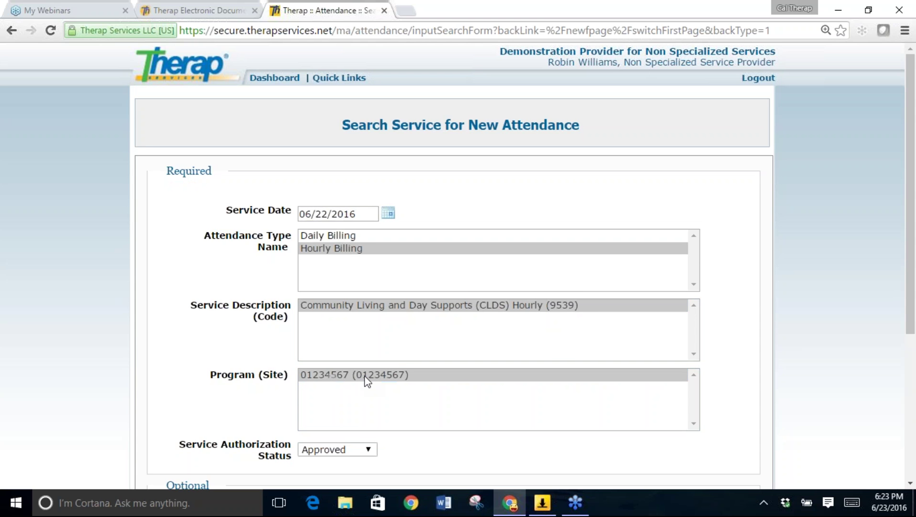
pyautogui.scroll(-2, 850, 266)
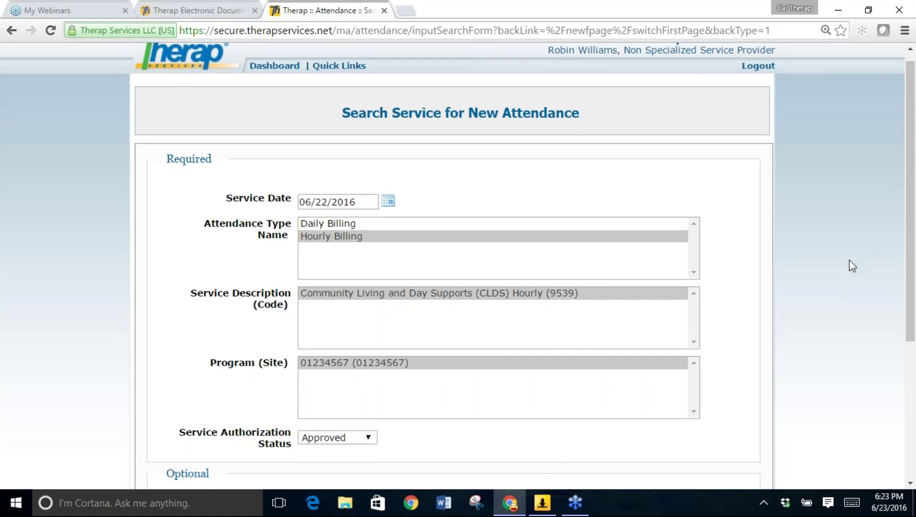
pyautogui.scroll(-2, 852, 266)
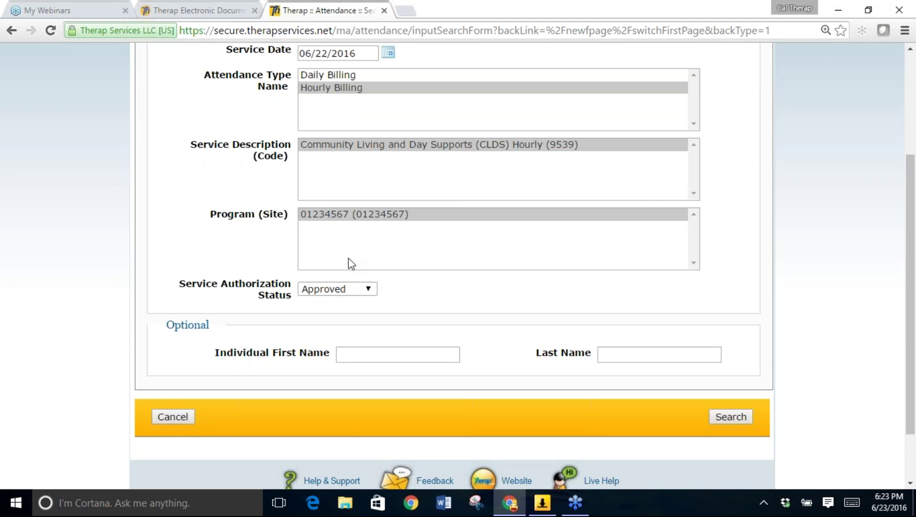
pyautogui.scroll(1, 348, 259)
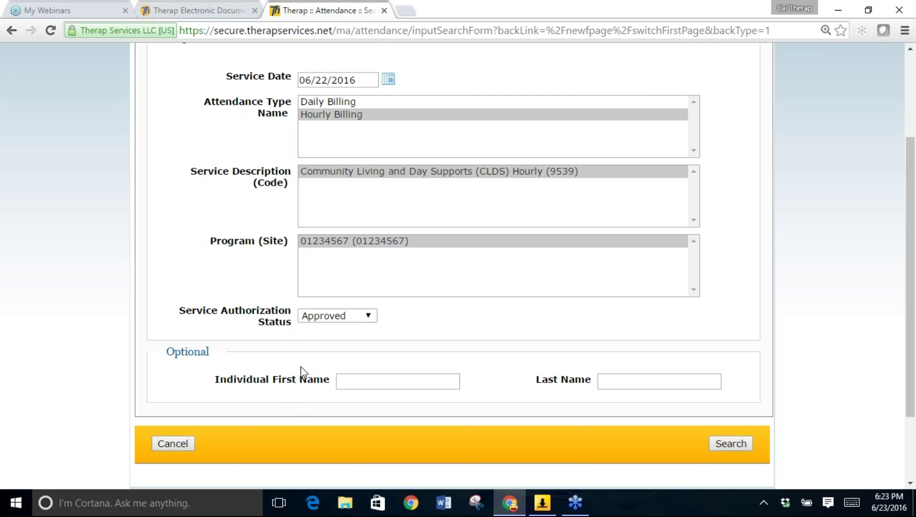
pyautogui.click(403, 382)
pyautogui.write('John')
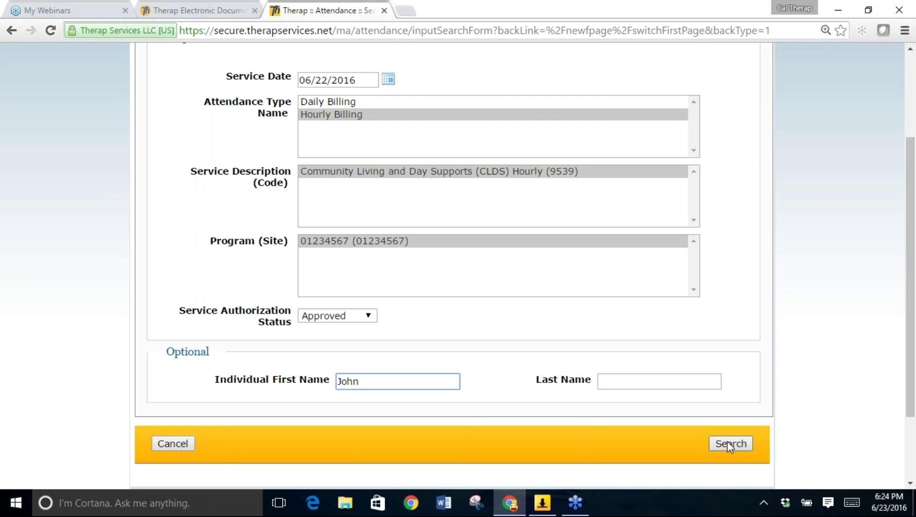
# Run the search and scroll through the June 22 Hourly Billing grid's three rows.
pyautogui.click(727, 442)
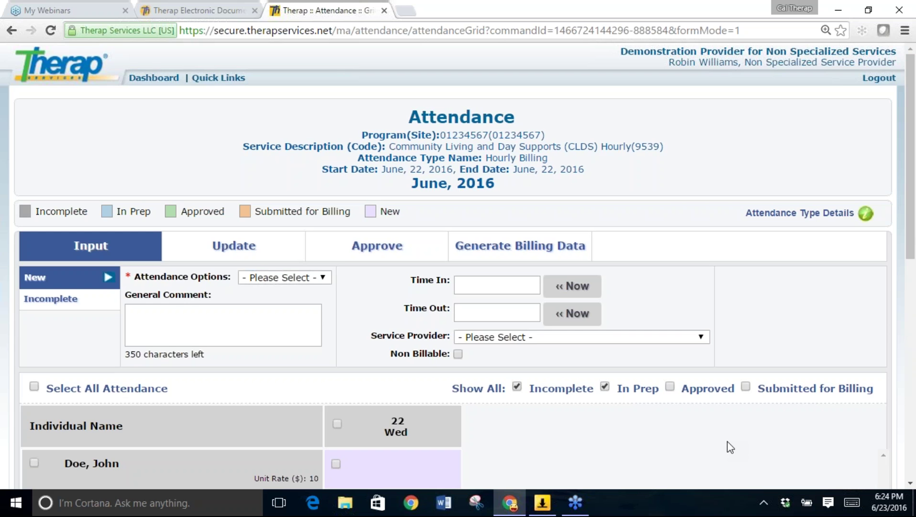
pyautogui.scroll(-1, 727, 441)
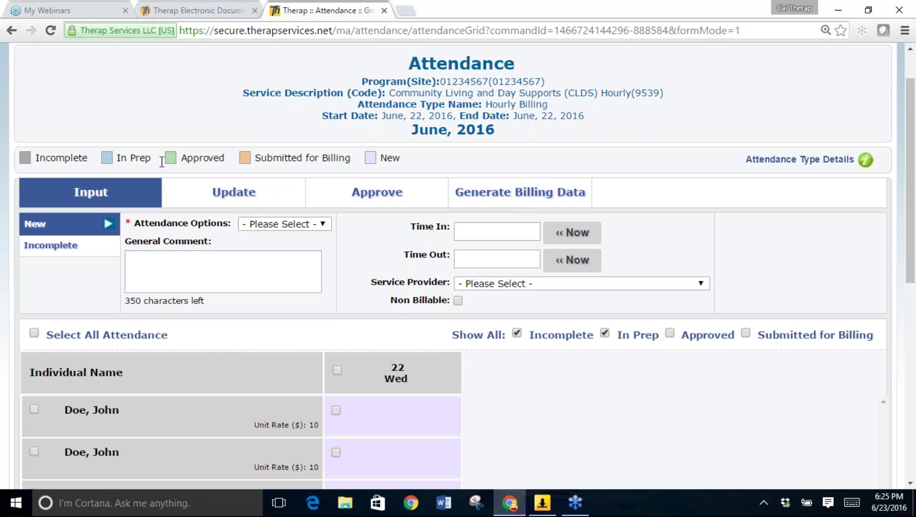
pyautogui.scroll(-1, 162, 162)
pyautogui.scroll(1, 162, 161)
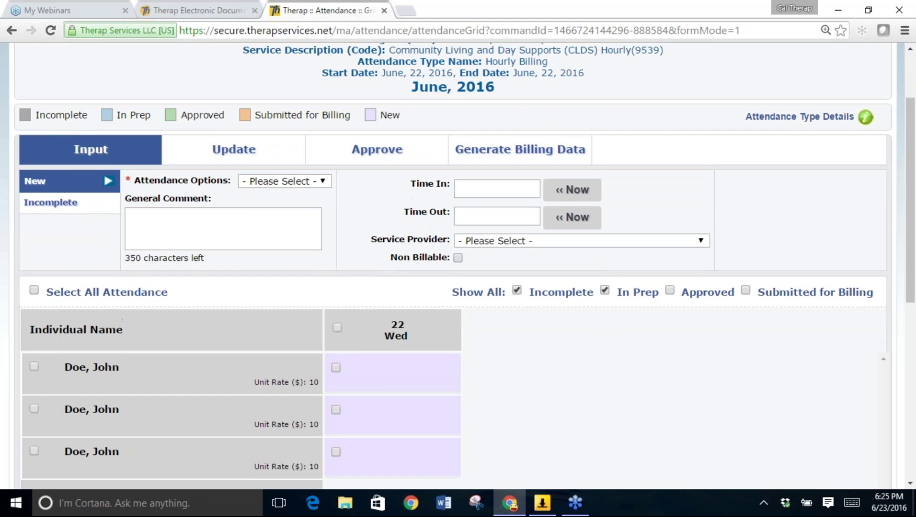
pyautogui.scroll(-1, 131, 211)
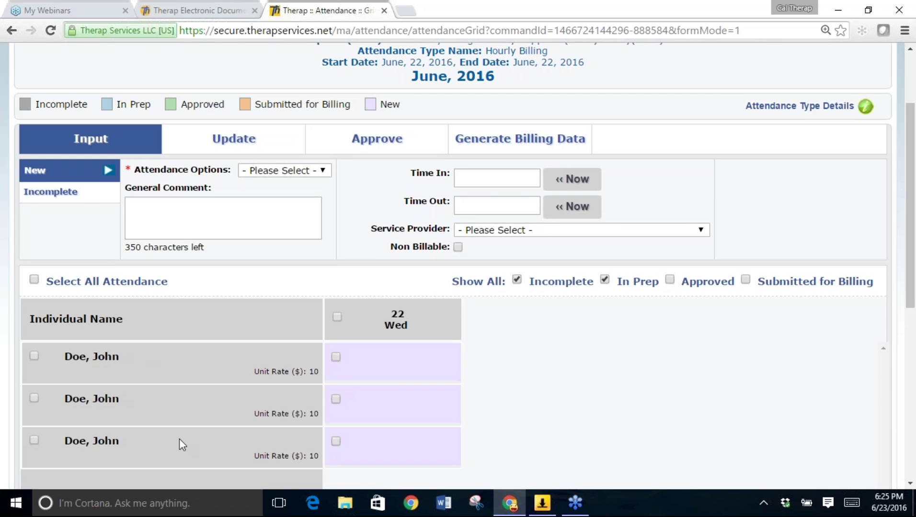
pyautogui.scroll(-2, 261, 387)
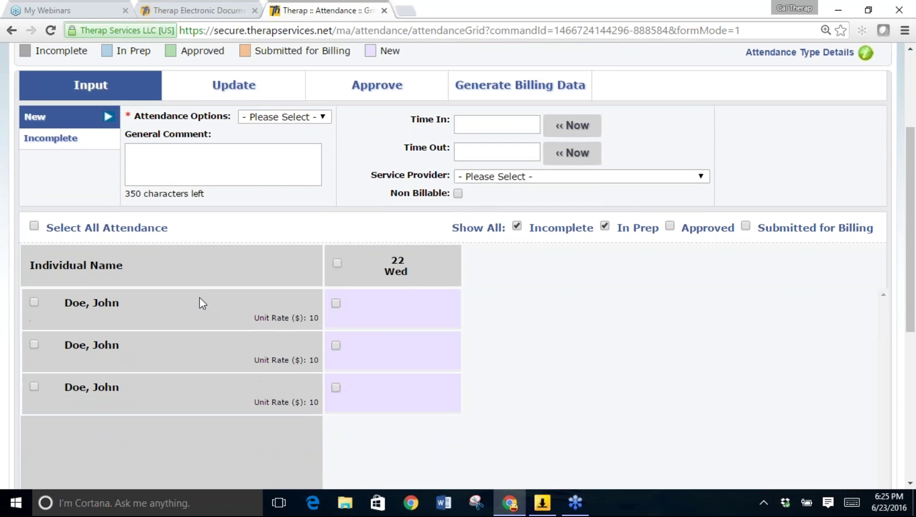
pyautogui.scroll(-5, 199, 298)
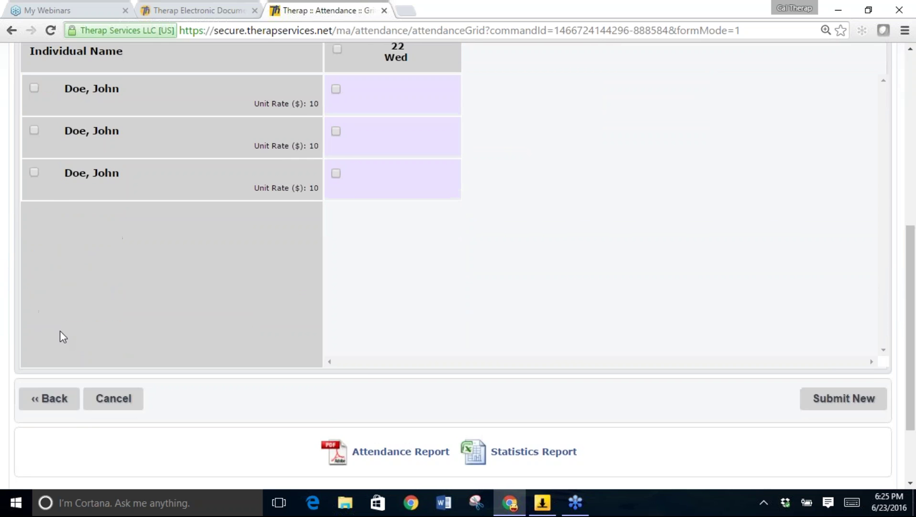
# Return to the search form and reselect Hourly Billing, CLDS Hourly (9539) and program 01234567.
pyautogui.click(49, 399)
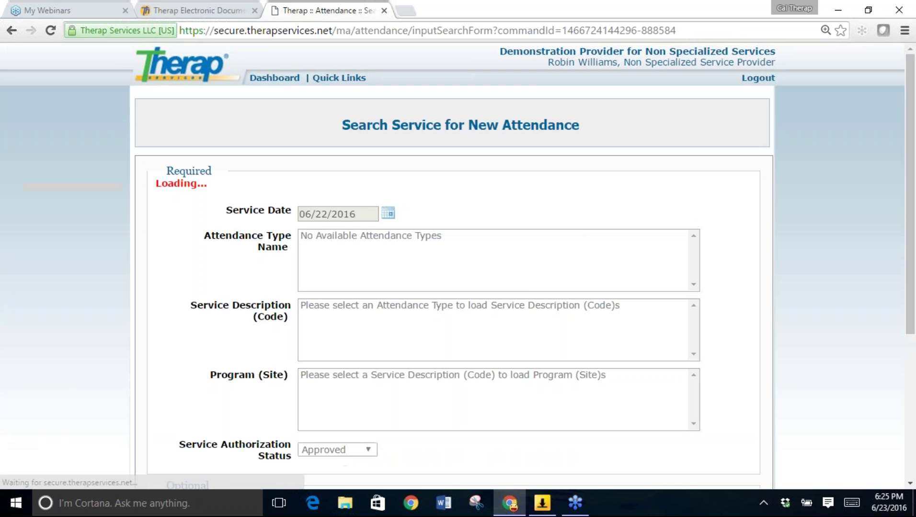
pyautogui.click(360, 250)
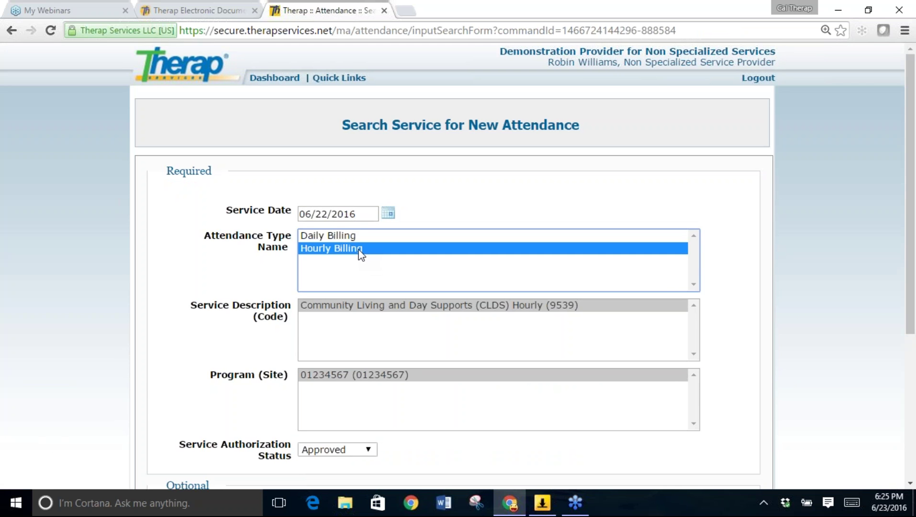
pyautogui.click(354, 305)
pyautogui.click(342, 375)
pyautogui.click(245, 347)
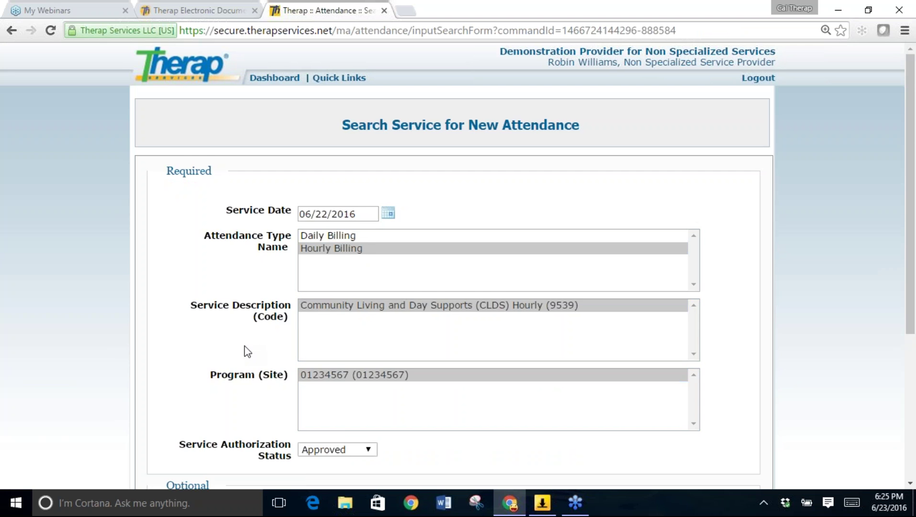
# Replace the first name with a different individual's and rerun the search.
pyautogui.scroll(-1, 245, 346)
pyautogui.scroll(-2, 244, 347)
pyautogui.moveTo(397, 381); pyautogui.dragTo(297, 393)
pyautogui.write('Joshua')
pyautogui.click(738, 443)
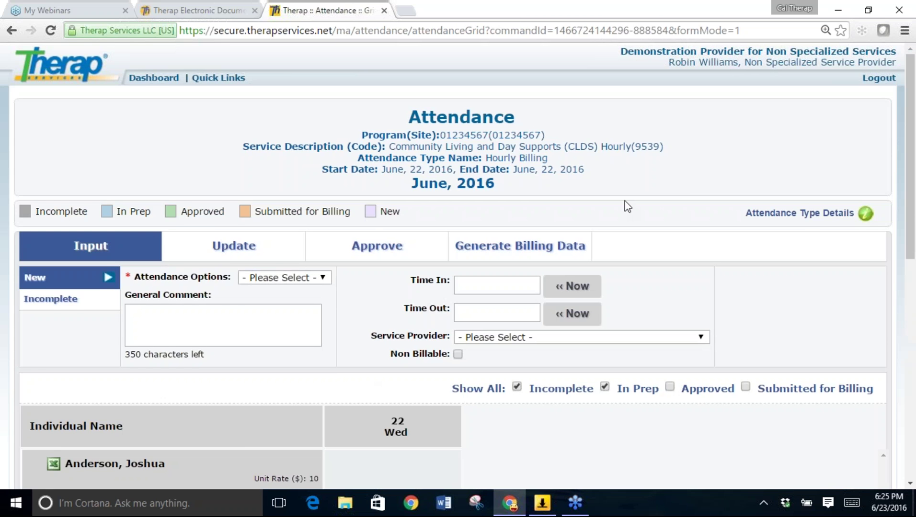
pyautogui.moveTo(914, 213); pyautogui.dragTo(182, 160)
# Change the service date to June 23, 2016 and reload the hourly CLDS grid.
pyautogui.scroll(-10, 180, 159)
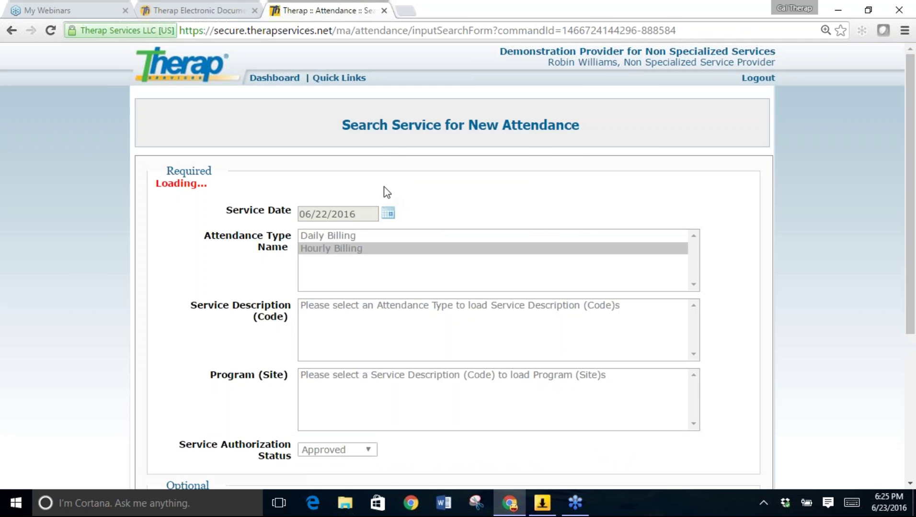
pyautogui.click(390, 215)
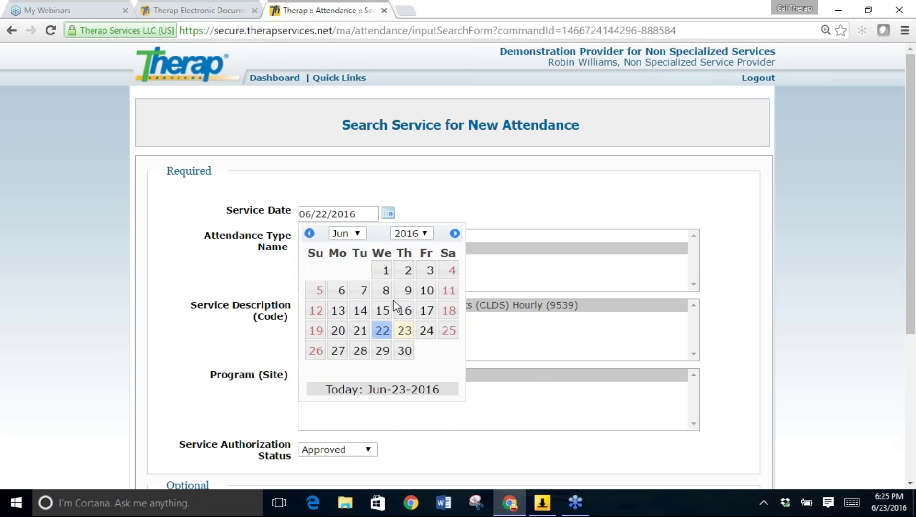
pyautogui.click(413, 330)
pyautogui.scroll(-3, 914, 241)
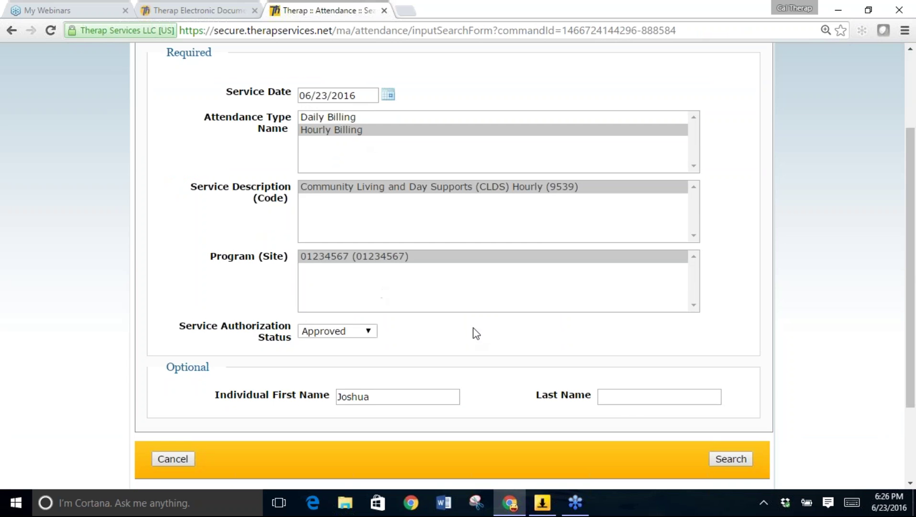
pyautogui.click(731, 459)
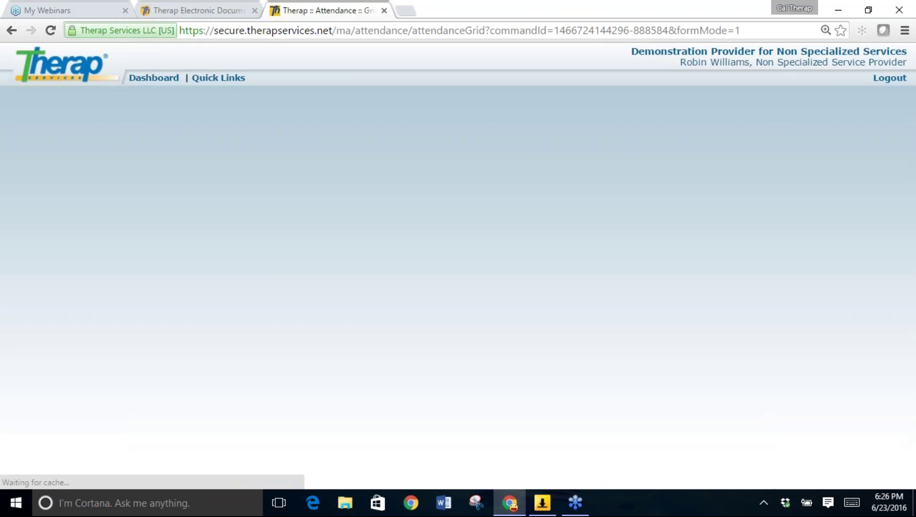
pyautogui.scroll(-3, 457, 266)
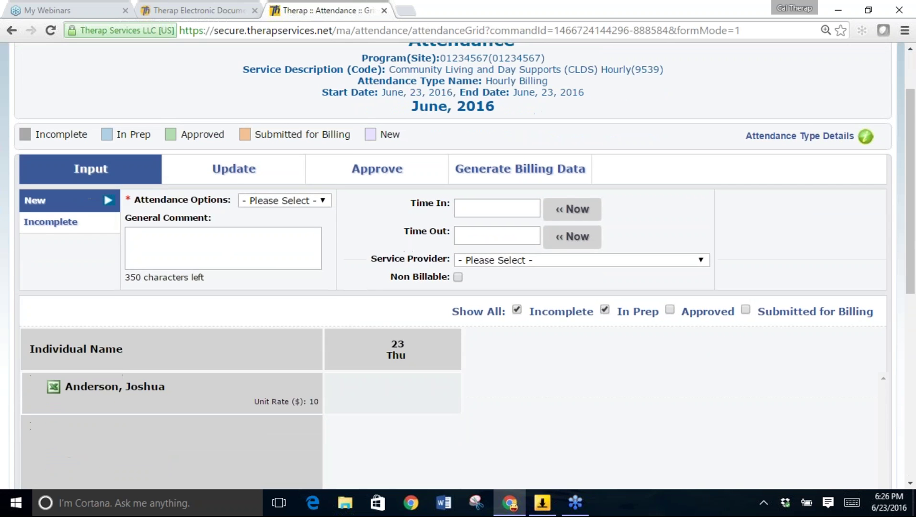
pyautogui.scroll(-10, 3, 309)
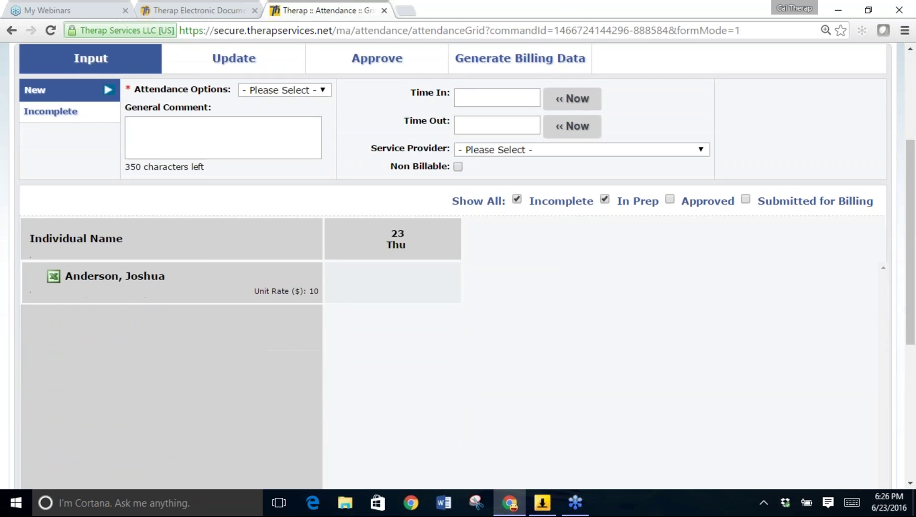
# Set the service date to May 1, 2016 and search to load that day's grid.
pyautogui.click(49, 295)
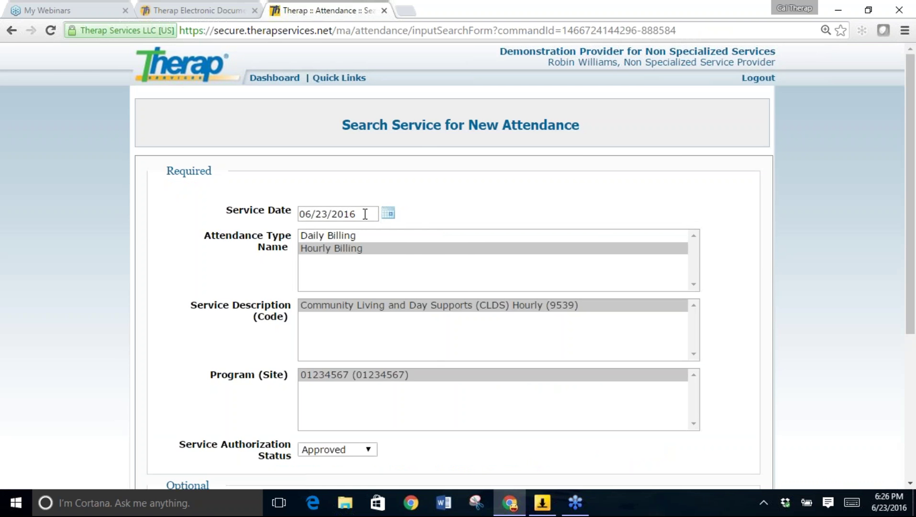
pyautogui.click(388, 213)
pyautogui.click(309, 234)
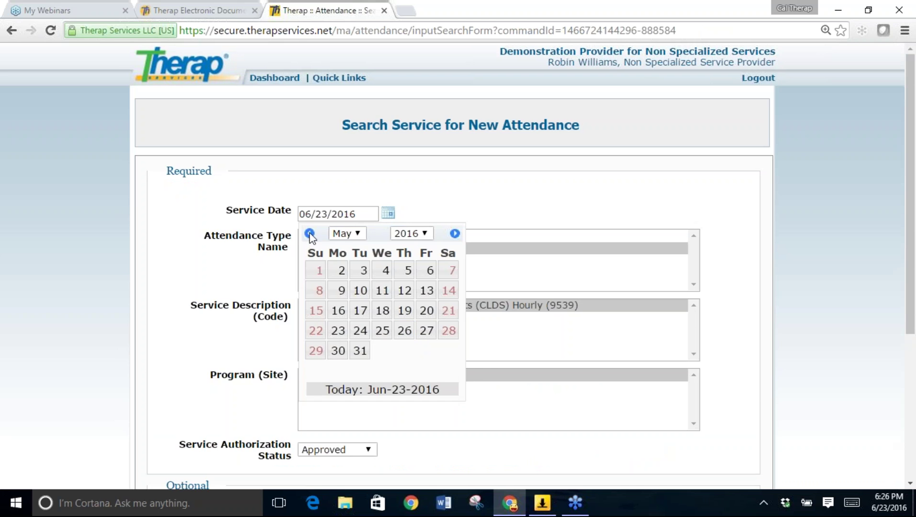
pyautogui.click(322, 271)
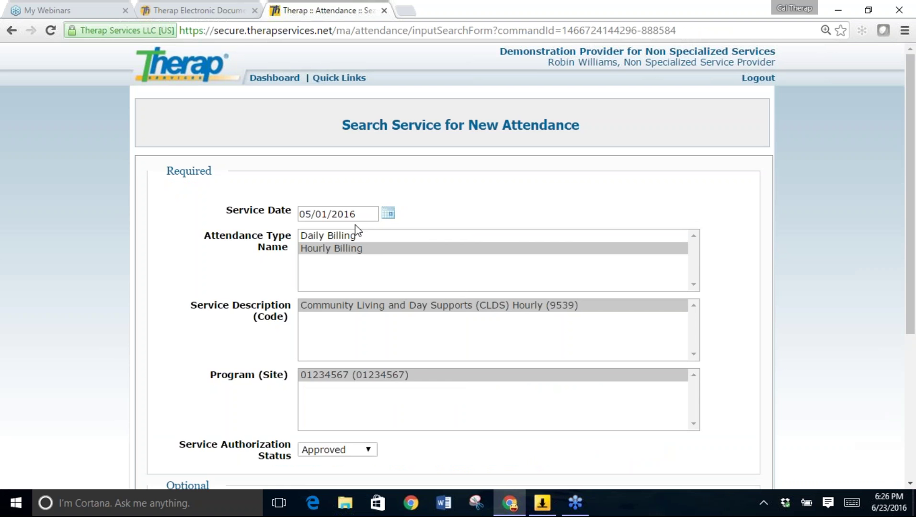
pyautogui.scroll(-3, 355, 225)
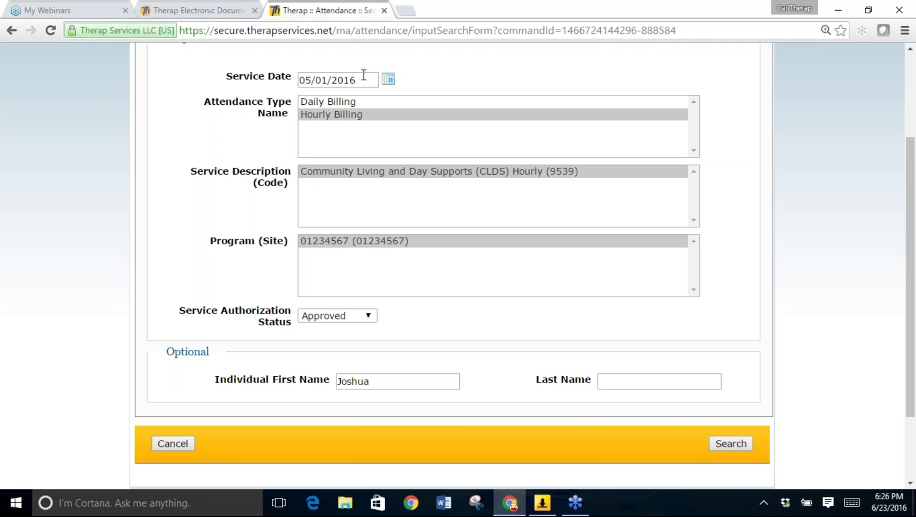
pyautogui.click(736, 446)
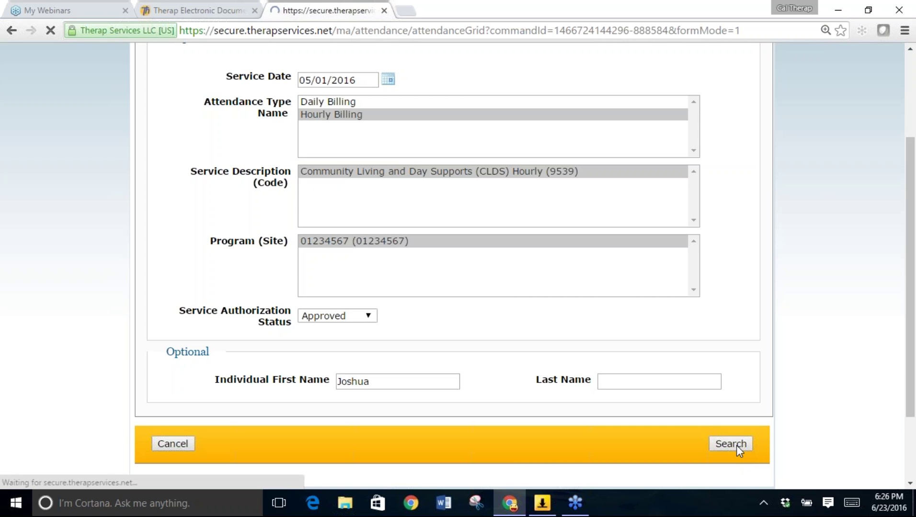
pyautogui.scroll(-6, 740, 452)
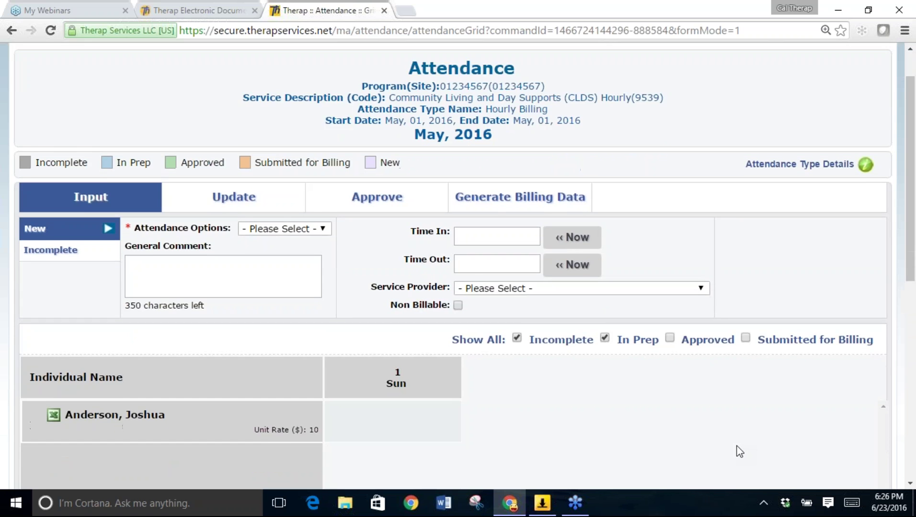
pyautogui.scroll(-2, 739, 452)
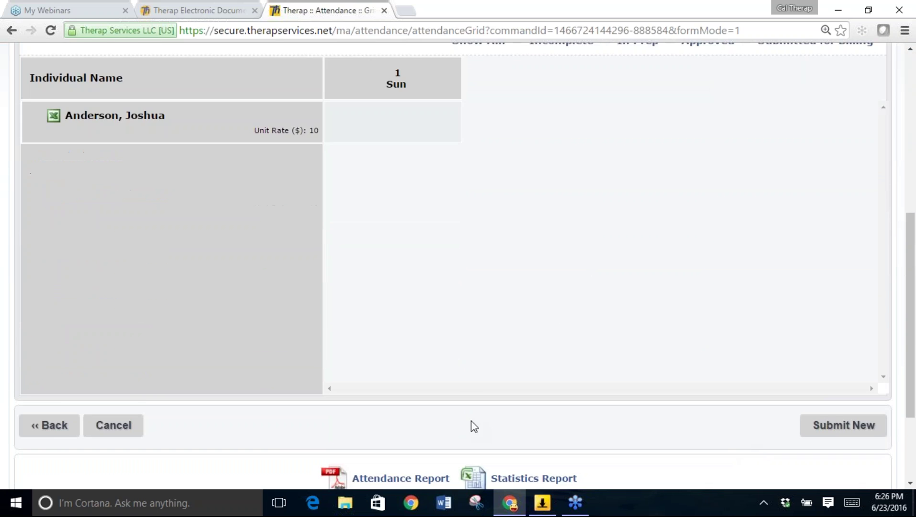
# Change the service date to April 1, 2016 and load that day's hourly grid.
pyautogui.click(54, 427)
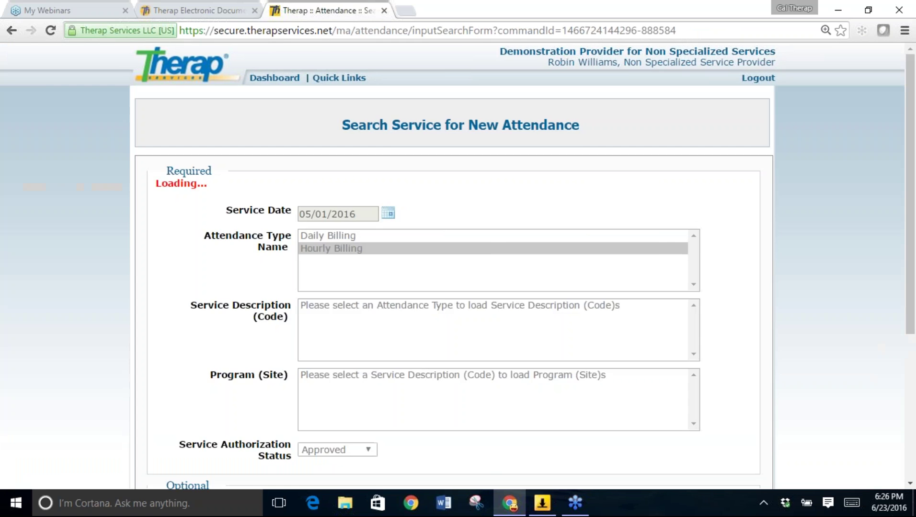
pyautogui.click(389, 214)
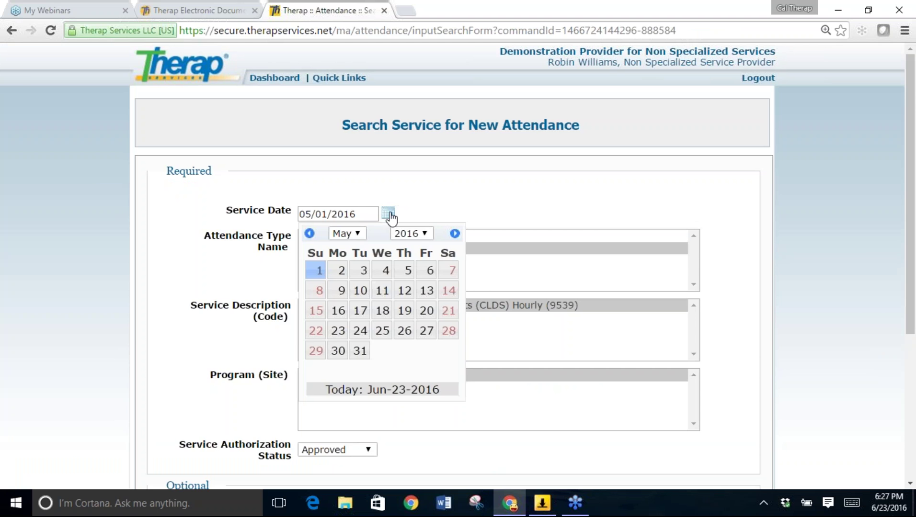
pyautogui.click(310, 234)
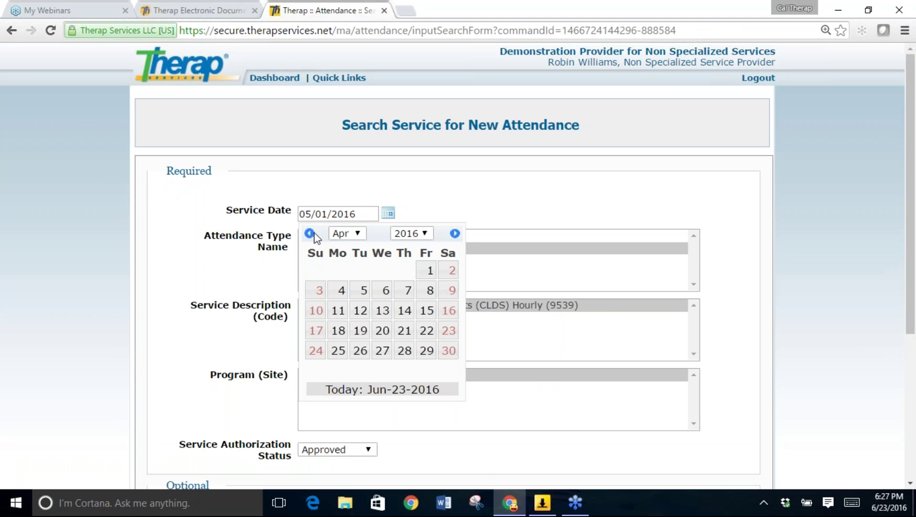
pyautogui.click(426, 271)
pyautogui.moveTo(908, 266); pyautogui.dragTo(904, 353)
pyautogui.click(728, 436)
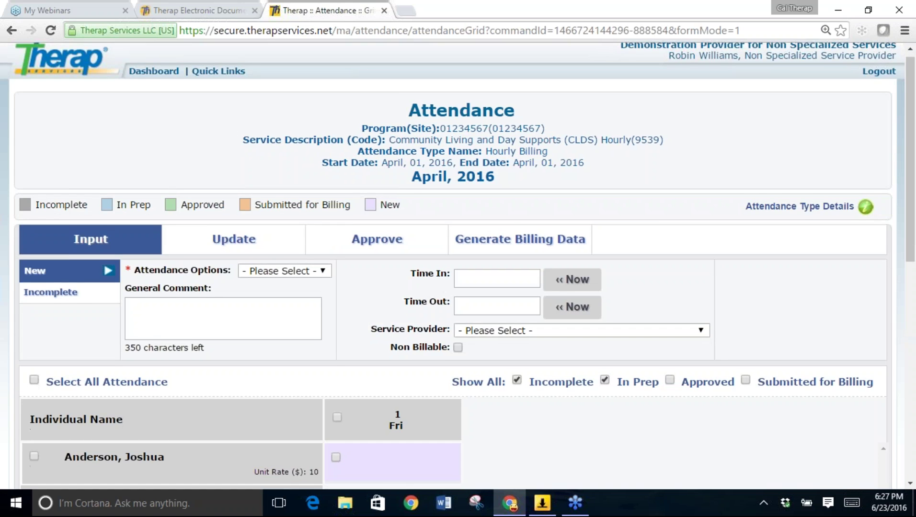
pyautogui.scroll(-2, 458, 267)
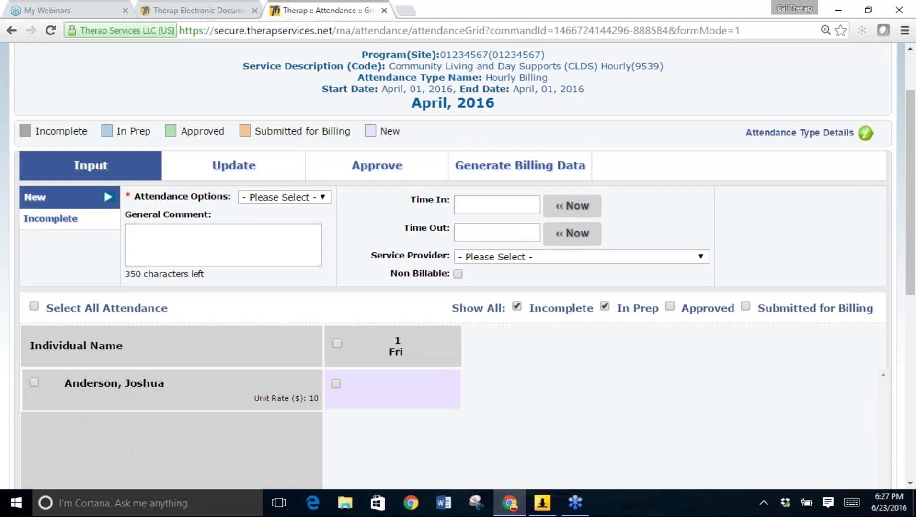
pyautogui.scroll(1, 464, 236)
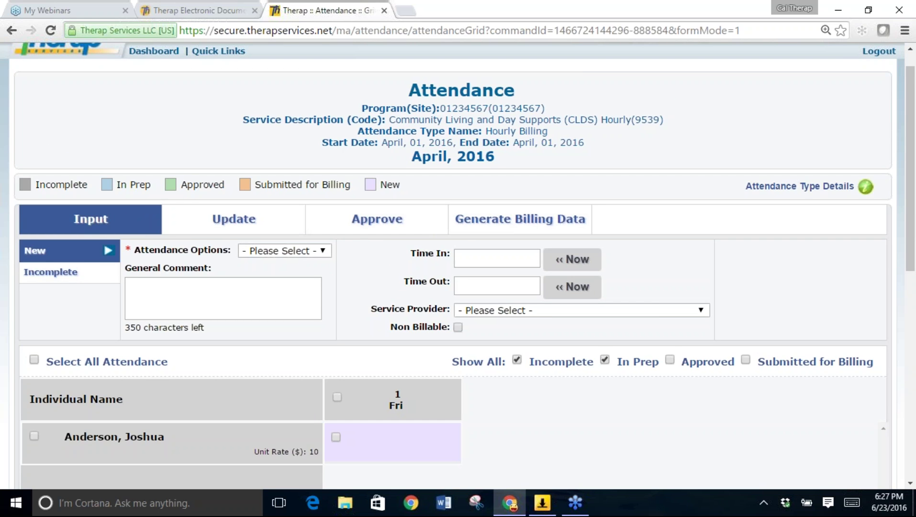
pyautogui.scroll(-1, 140, 180)
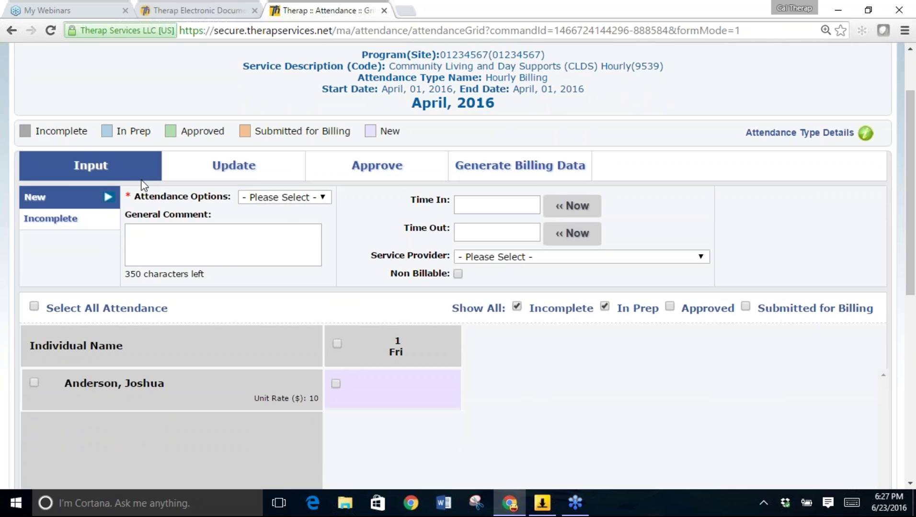
# Choose Present as the attendance option and tick the Fri 1 cells.
pyautogui.click(310, 198)
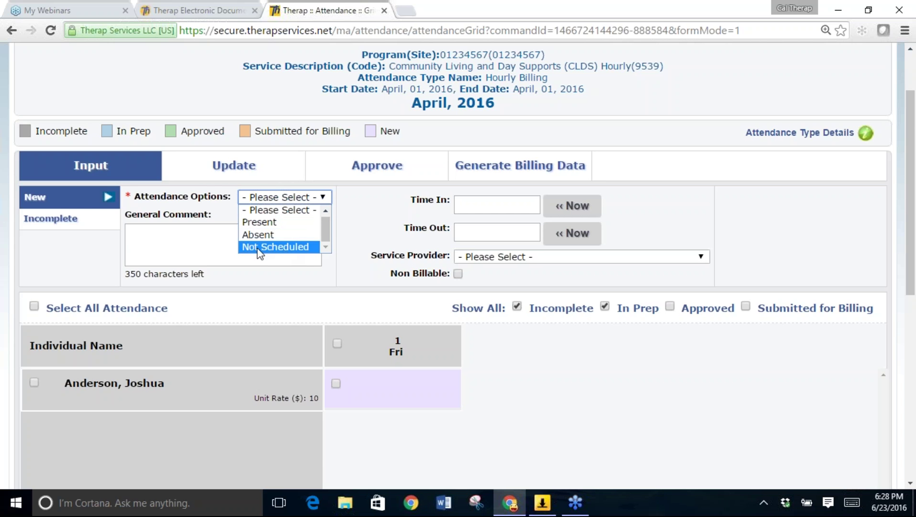
pyautogui.click(286, 224)
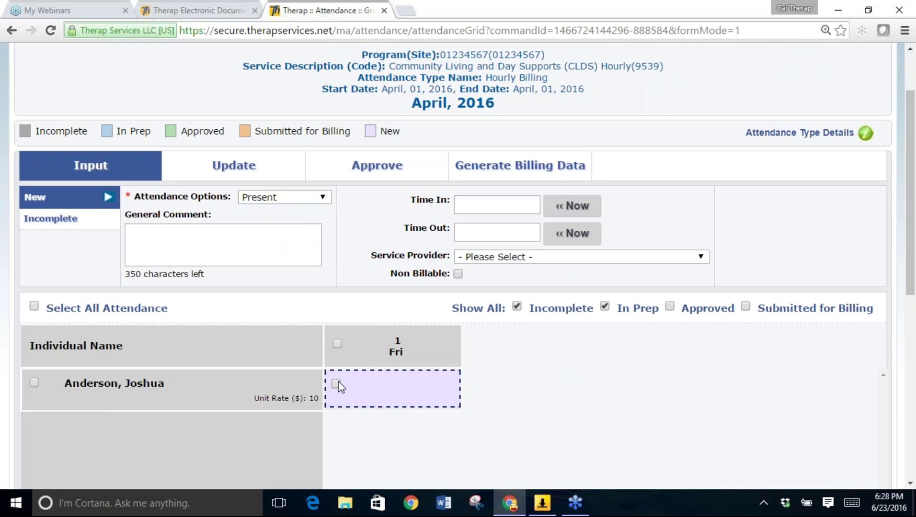
pyautogui.click(338, 344)
pyautogui.click(353, 399)
# Set Time In to 8:00 am.
pyautogui.click(499, 212)
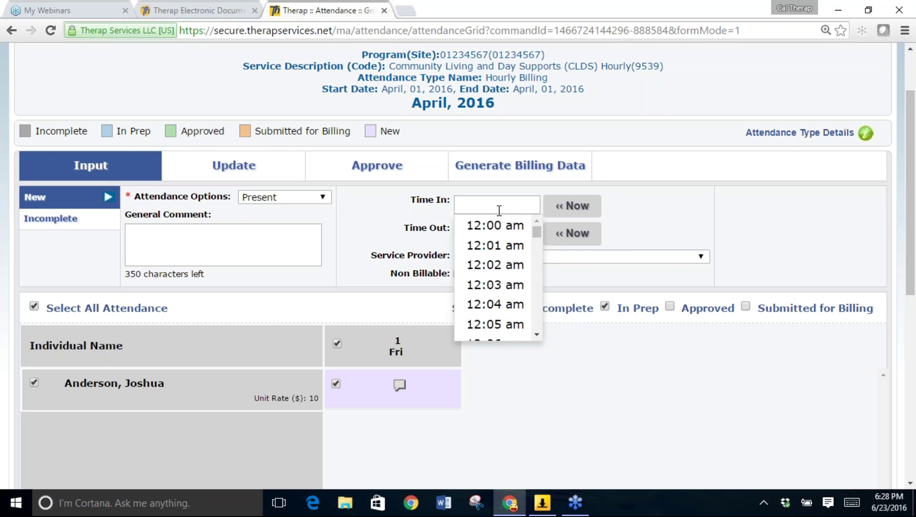
pyautogui.moveTo(536, 232); pyautogui.dragTo(536, 260)
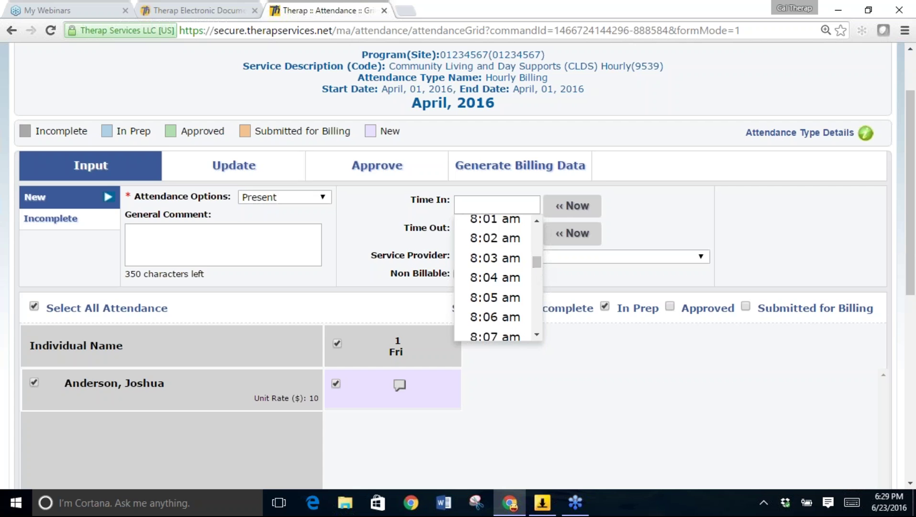
pyautogui.click(537, 230)
pyautogui.click(507, 309)
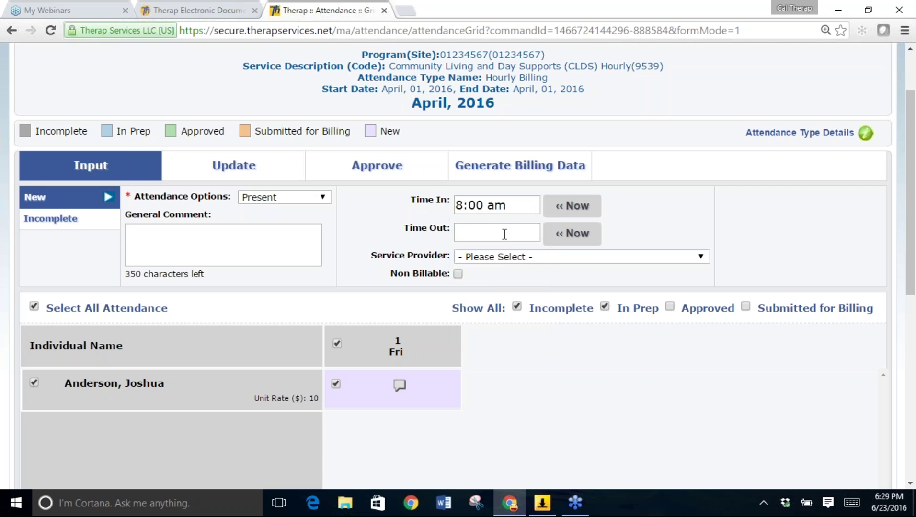
# Set Time Out to 10:00 am, then tick only the individual's Fri 1 cell.
pyautogui.click(507, 234)
pyautogui.moveTo(536, 260); pyautogui.dragTo(538, 303)
pyautogui.click(537, 363)
pyautogui.click(537, 363)
pyautogui.click(537, 363)
pyautogui.click(517, 367)
pyautogui.click(486, 232)
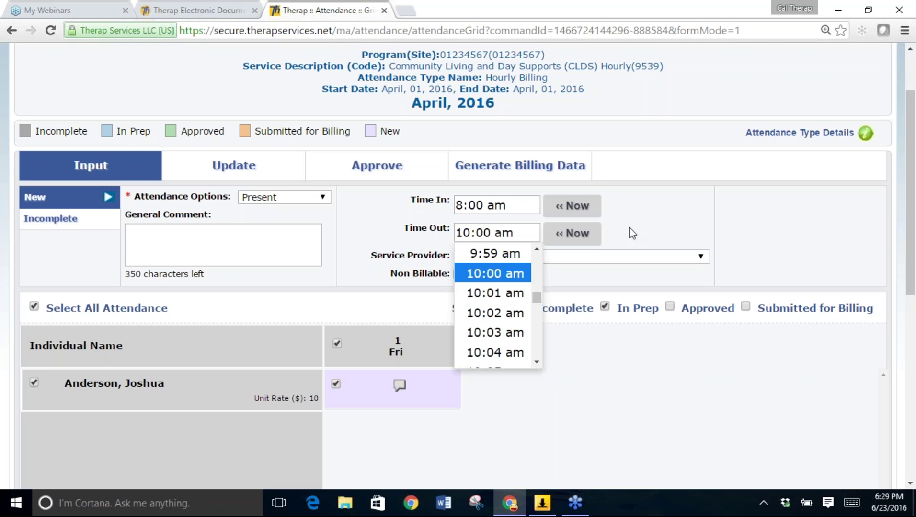
pyautogui.click(510, 277)
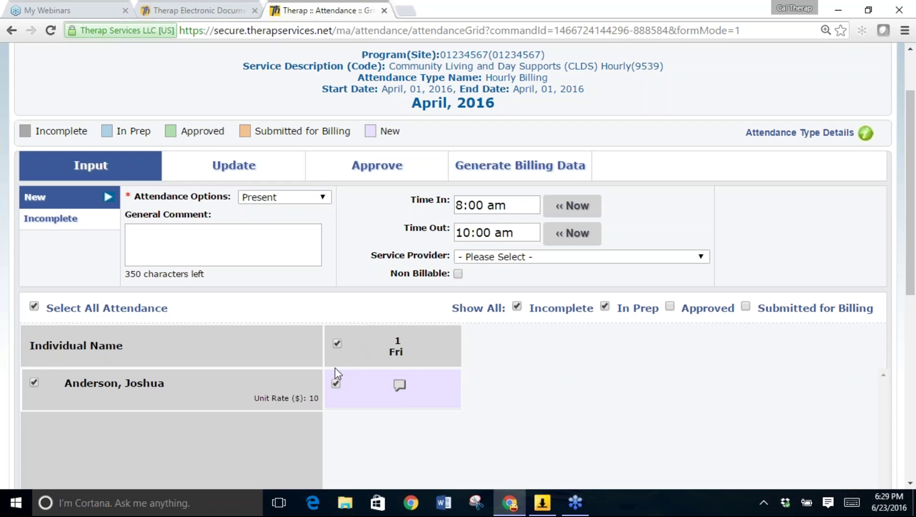
pyautogui.click(337, 344)
pyautogui.click(335, 384)
# In the Fri 1 comment, note the individual went to the YMCA for treadmill work and weightlifting.
pyautogui.click(399, 386)
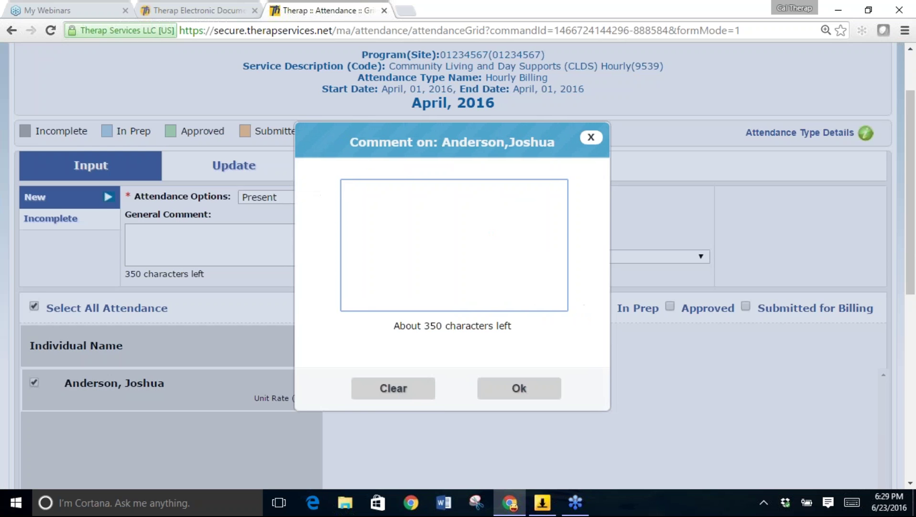
pyautogui.click(406, 224)
pyautogui.write('WEnt')
pyautogui.hotkey('ctrl', '+')
pyautogui.press('BackSpace')
pyautogui.press('BackSpace')
pyautogui.press('BackSpace')
pyautogui.press('BackSpace')
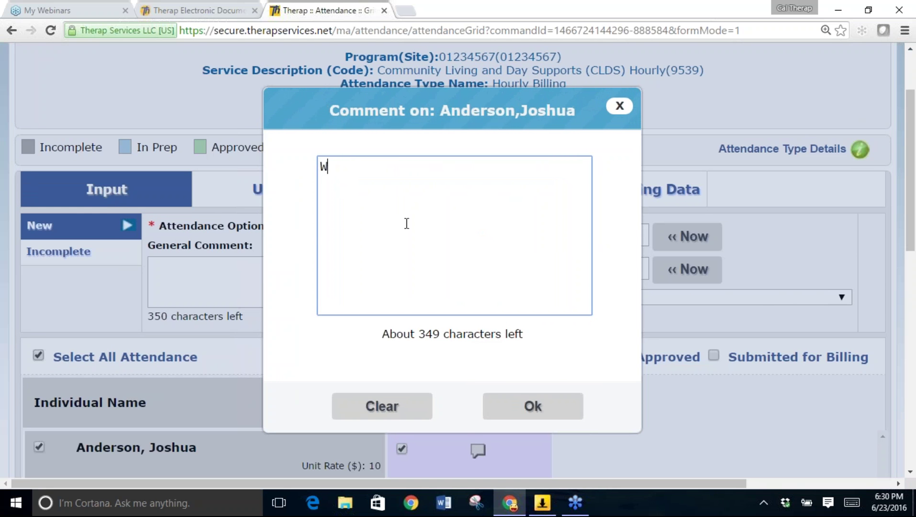
pyautogui.hotkey('ctrl', '-')
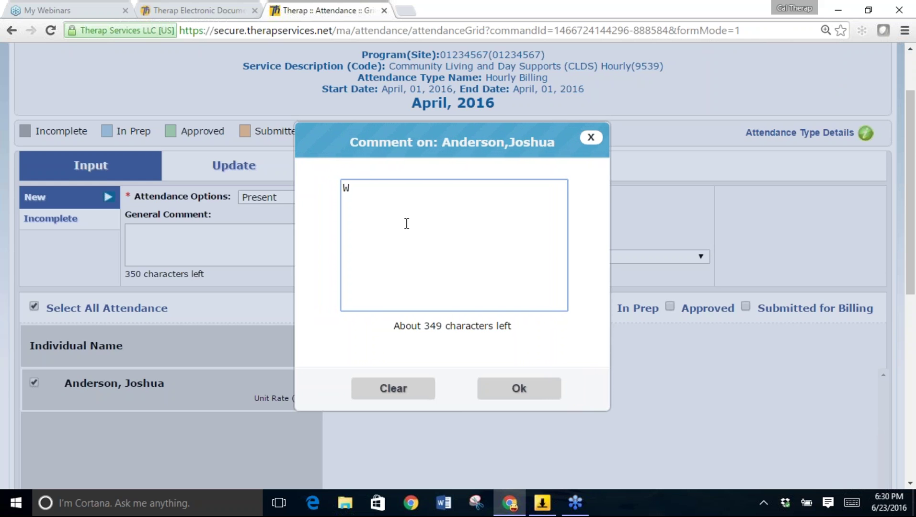
pyautogui.write('ent to the YMCA ')
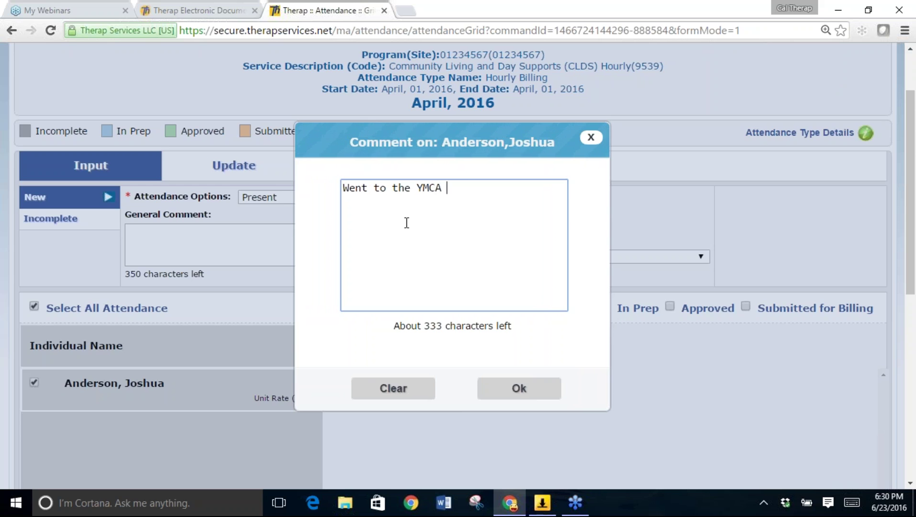
pyautogui.write('with Joshua and ')
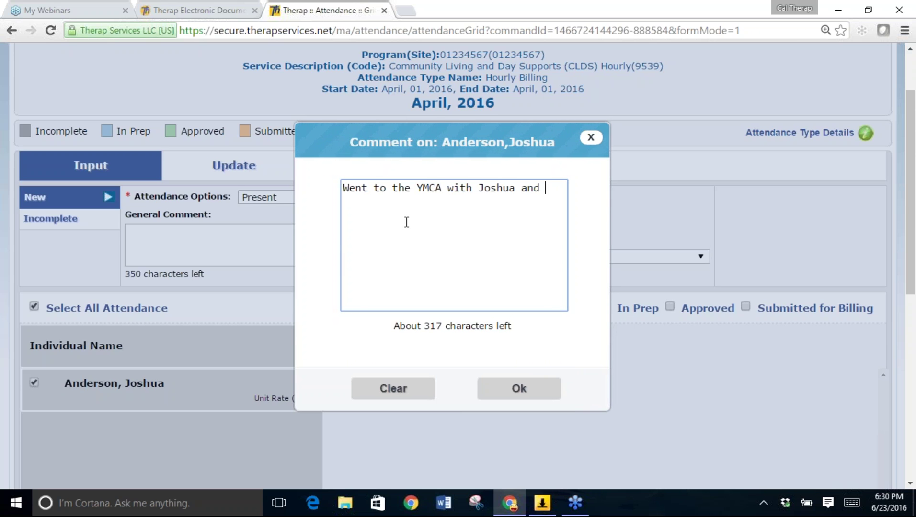
pyautogui.write('helped hime work')
pyautogui.press('BackSpace')
pyautogui.press('BackSpace')
pyautogui.press('BackSpace')
pyautogui.press('BackSpace')
pyautogui.press('BackSpace')
pyautogui.press('BackSpace')
pyautogui.write('work out ')
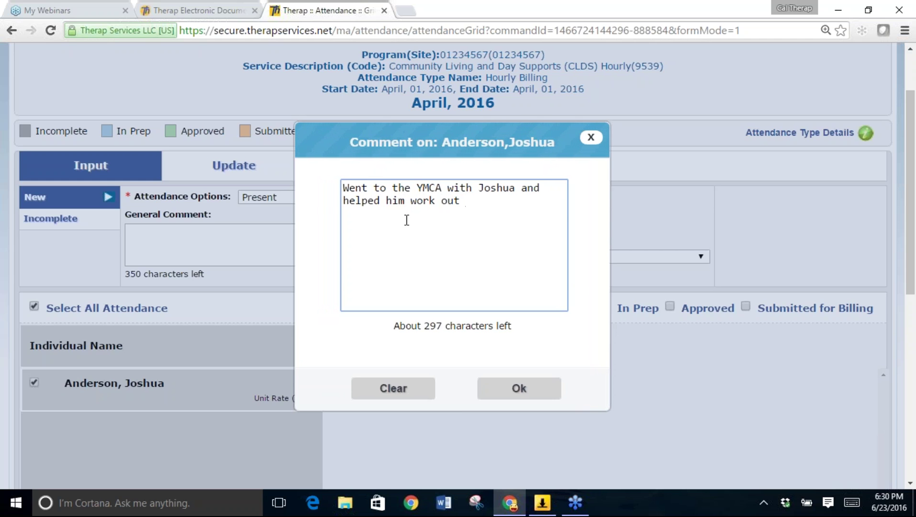
pyautogui.write('on the treadmill and lift weights.')
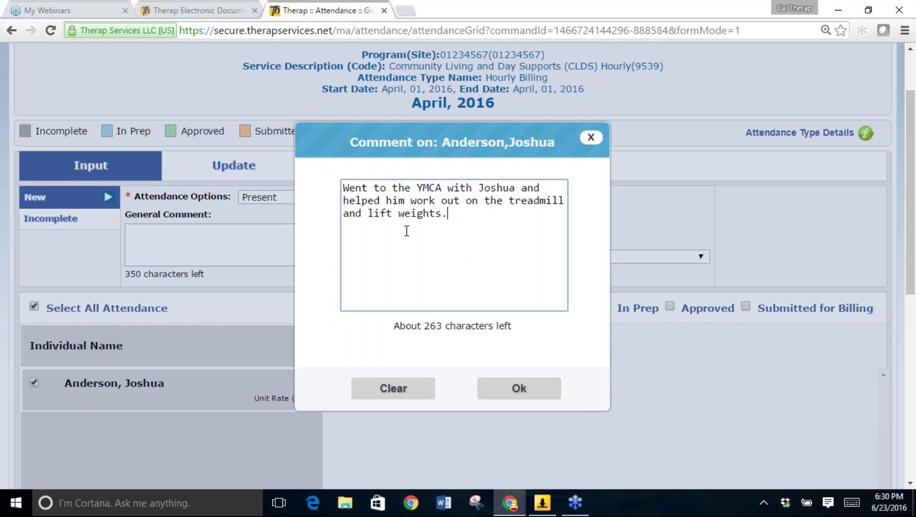
# Attach the YMCA comment to the April 1 cell and reopen it to confirm the text was kept.
pyautogui.click(505, 399)
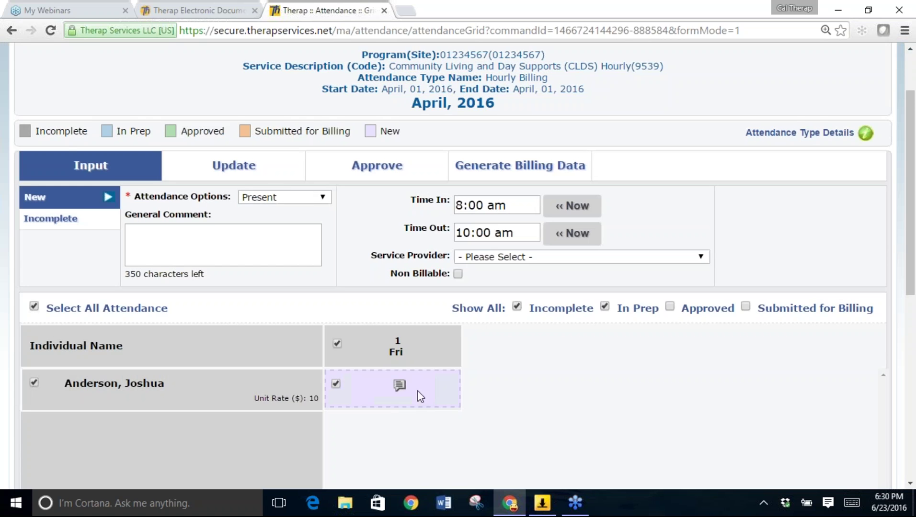
pyautogui.click(400, 387)
pyautogui.scroll(-1, 596, 384)
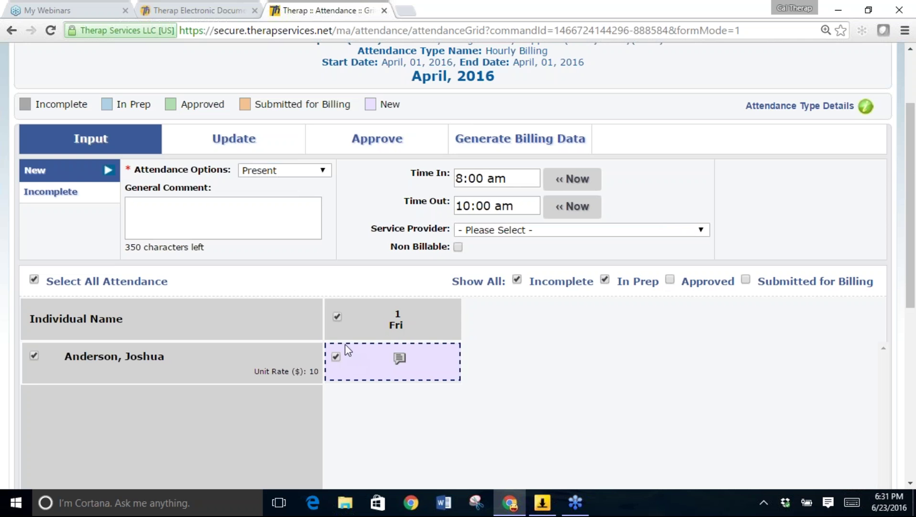
pyautogui.click(400, 360)
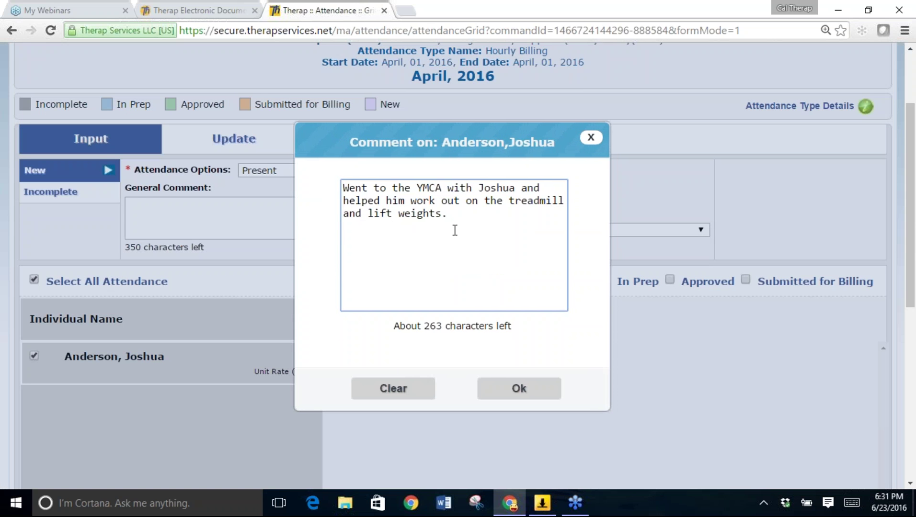
pyautogui.click(493, 387)
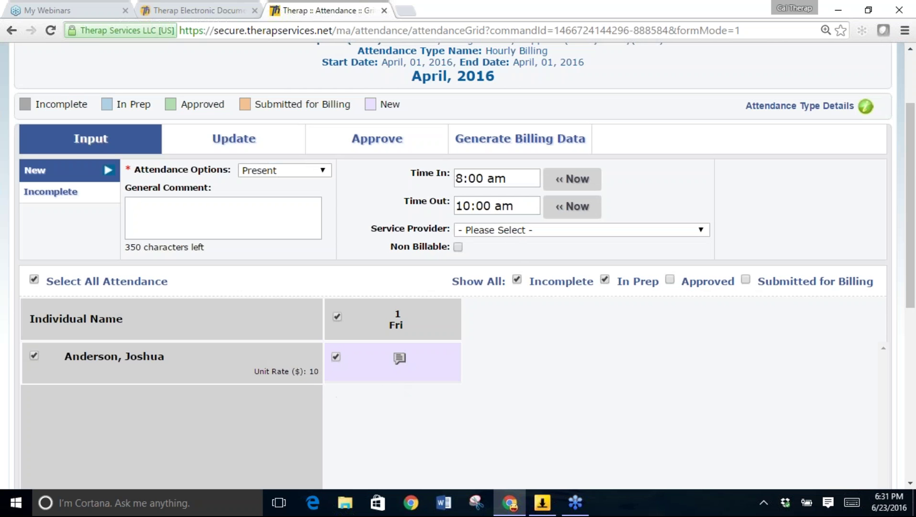
pyautogui.scroll(-4, 683, 392)
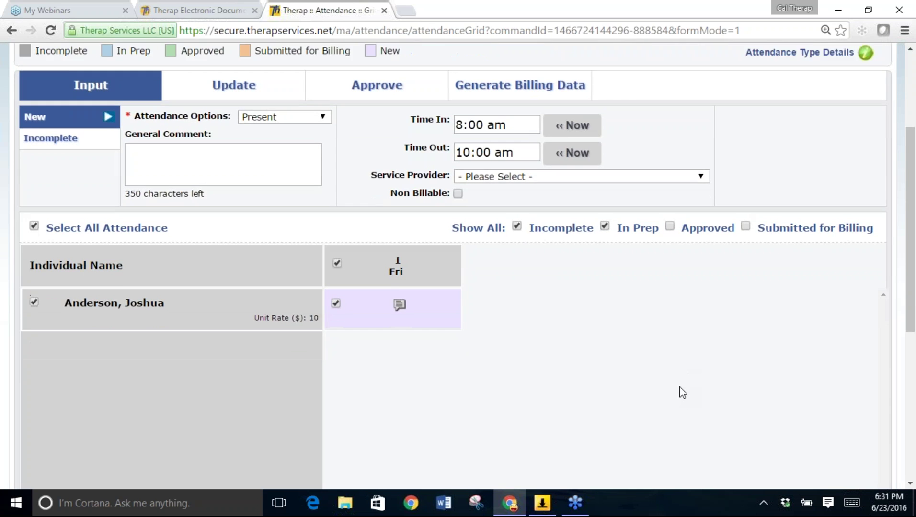
pyautogui.scroll(-1, 683, 392)
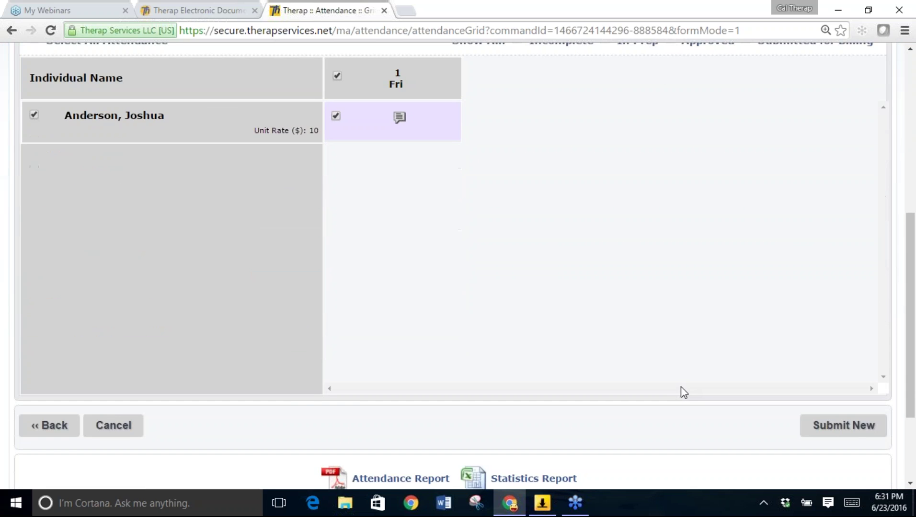
# Submit the new attendance record and check for the Successfully Saved banner.
pyautogui.click(856, 428)
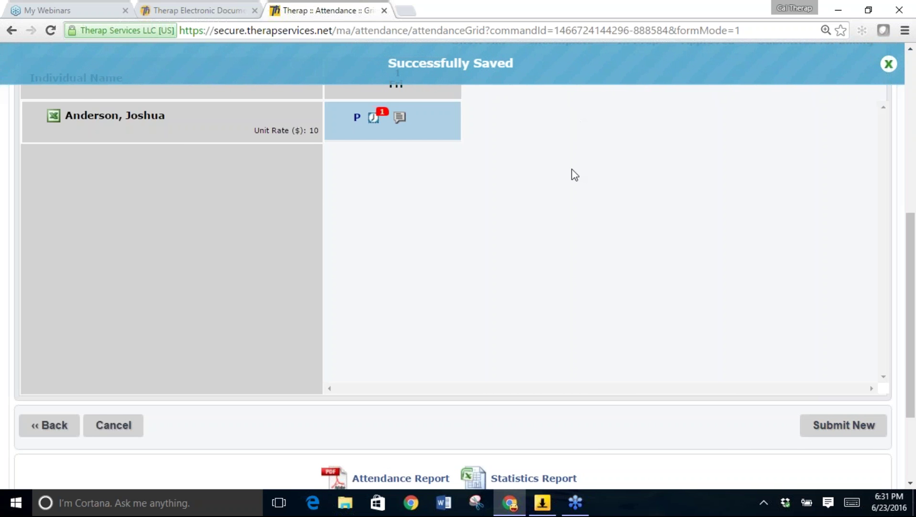
pyautogui.scroll(4, 575, 174)
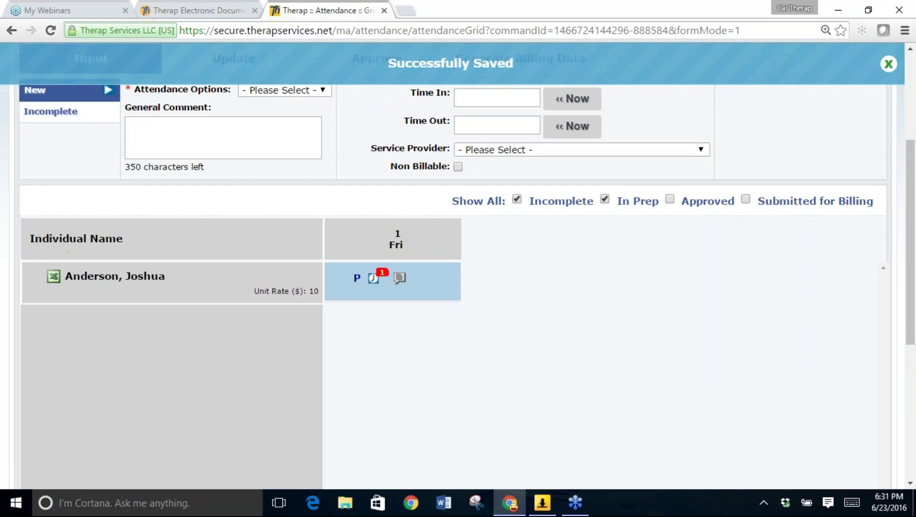
pyautogui.scroll(1, 572, 169)
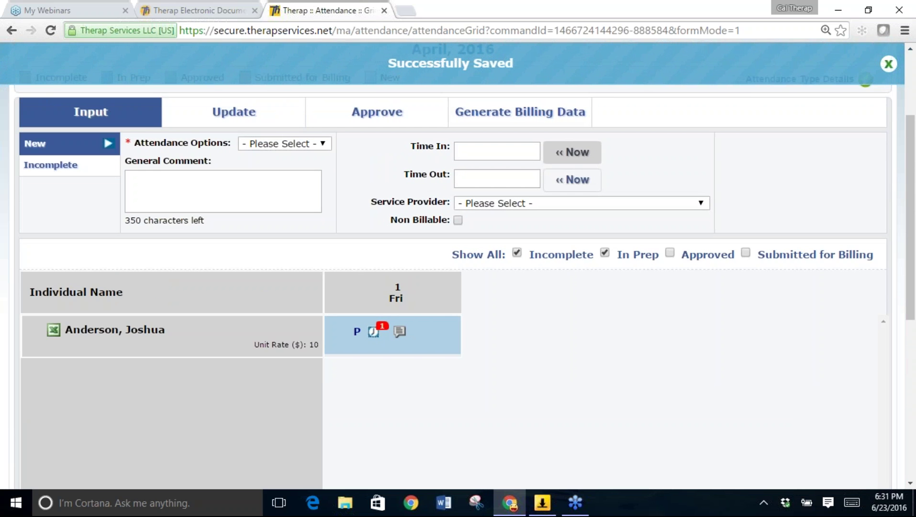
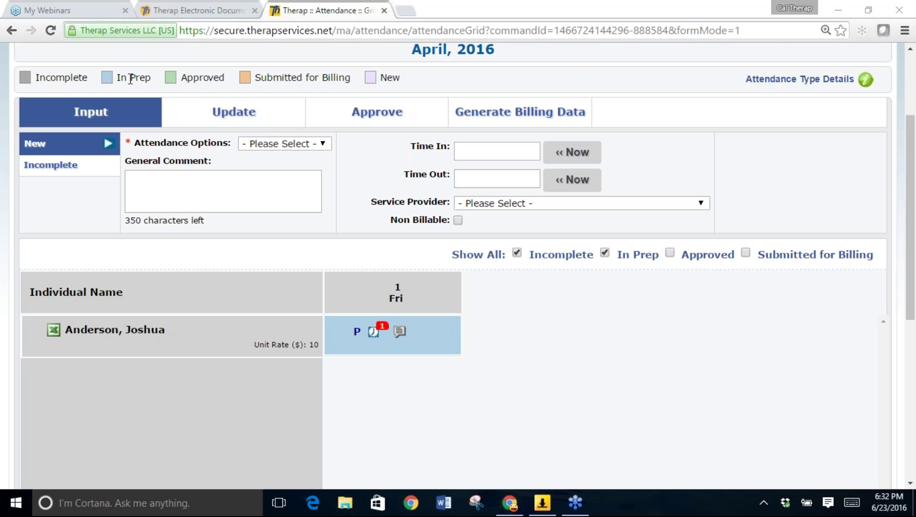
# Check the Fri 1 entry's recorded time and read its YMCA workout comment.
pyautogui.moveTo(375, 337)
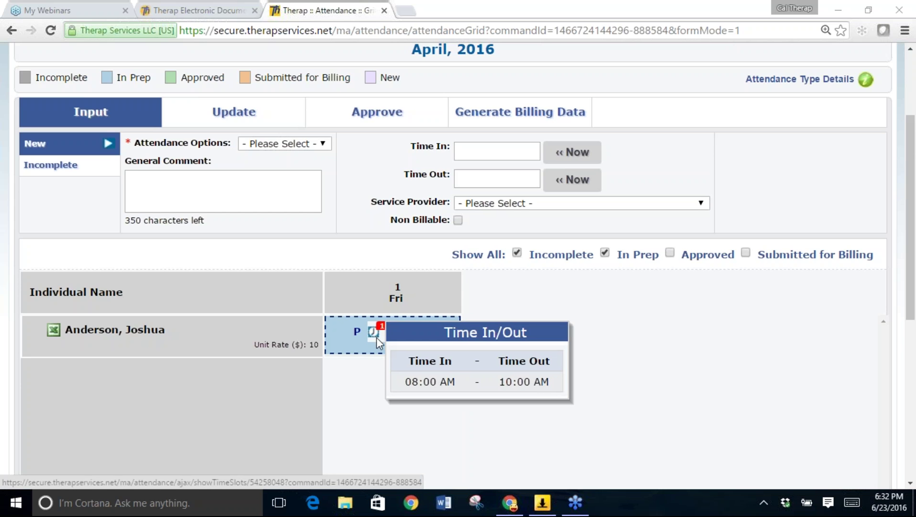
pyautogui.click(400, 333)
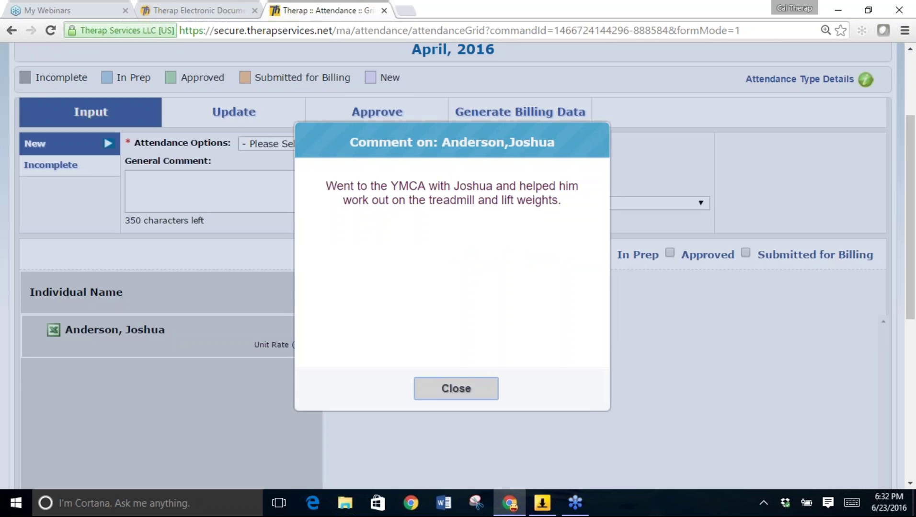
pyautogui.click(447, 394)
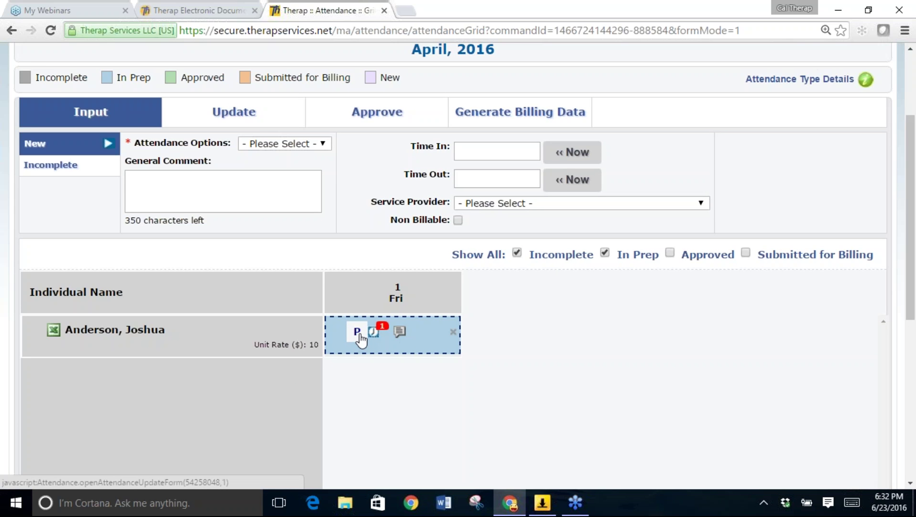
# Open the 1 April attendance record and add a second blank time in/out row below 8:00–10:00 am.
pyautogui.click(358, 335)
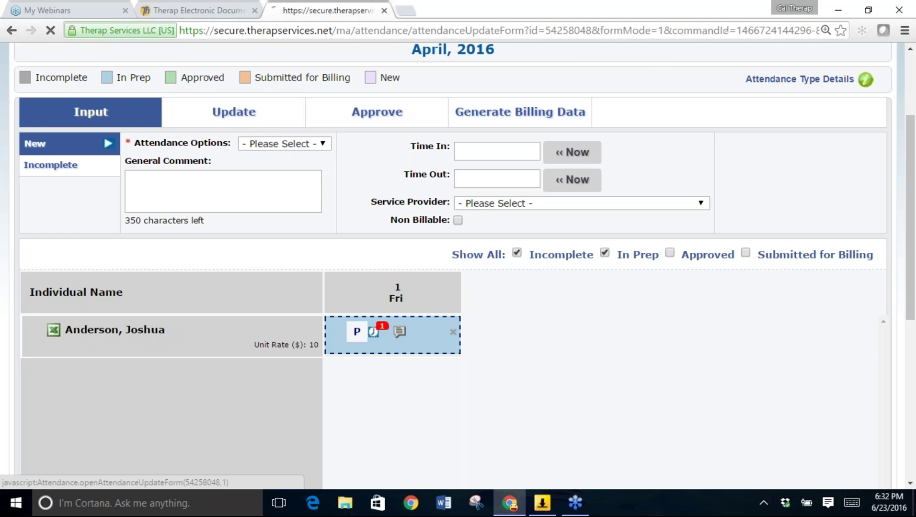
pyautogui.scroll(-1, 458, 266)
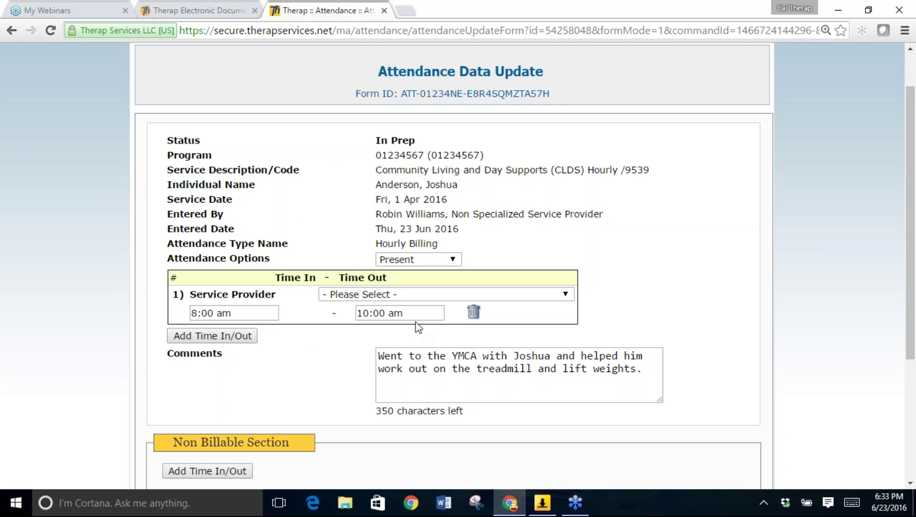
pyautogui.scroll(-1, 294, 367)
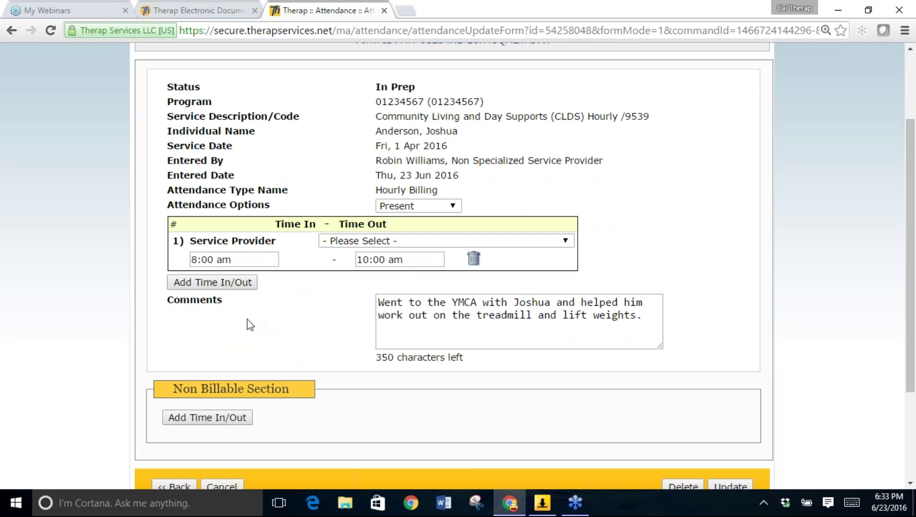
pyautogui.click(212, 283)
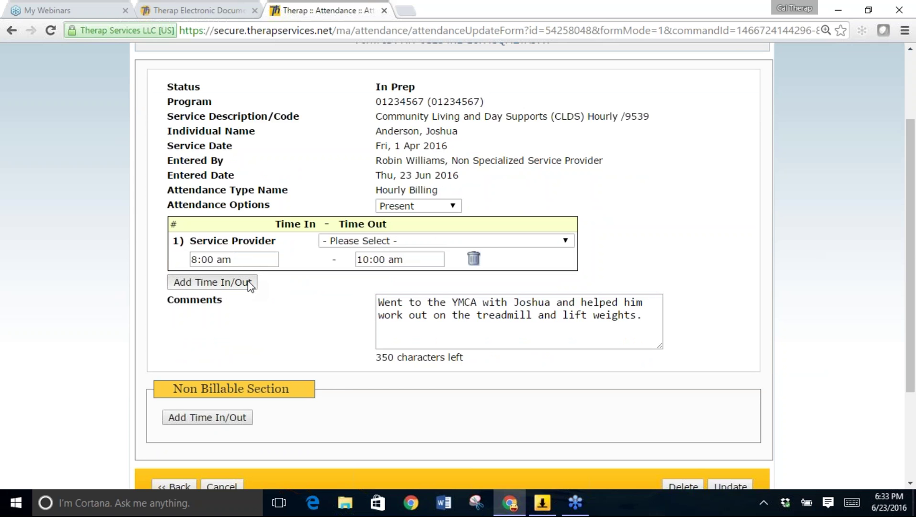
pyautogui.scroll(-1, 248, 285)
pyautogui.scroll(-2, 248, 286)
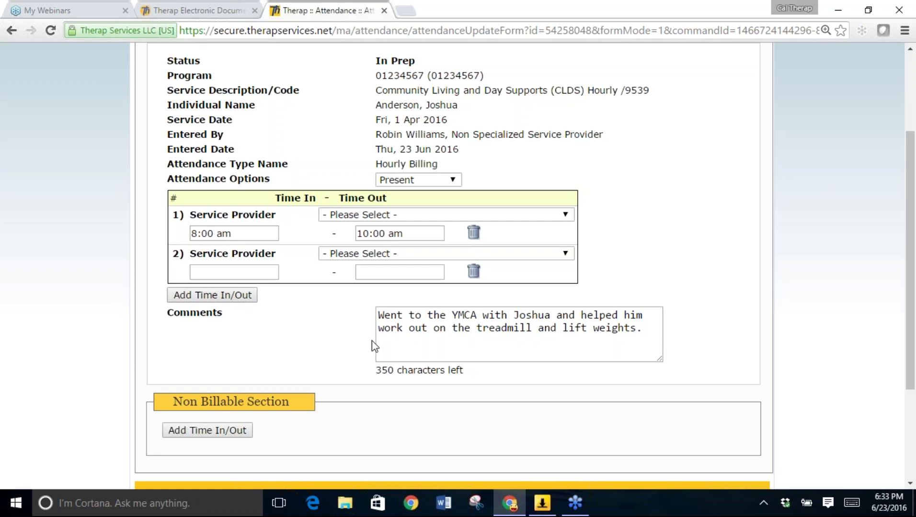
# Set the second time row to run from 3:00 pm to 5:30 pm.
pyautogui.click(258, 272)
pyautogui.moveTo(273, 298); pyautogui.dragTo(277, 366)
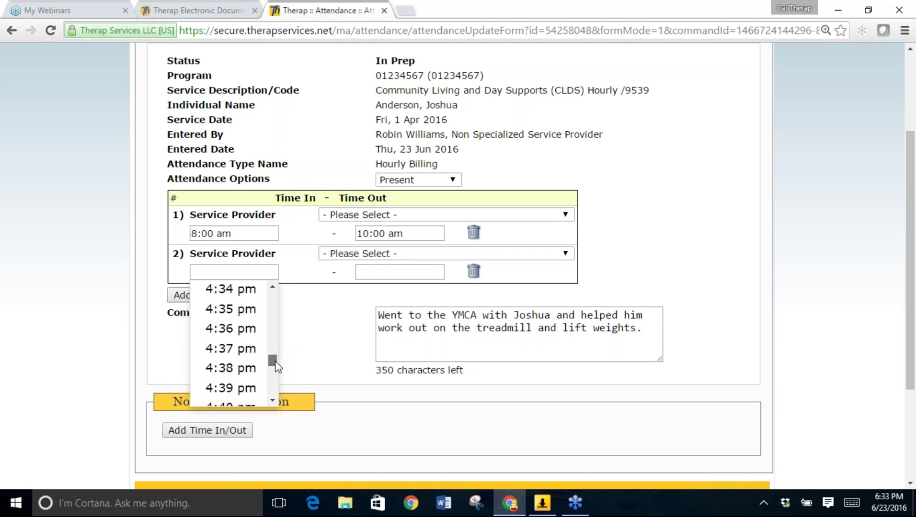
pyautogui.click(273, 288)
pyautogui.moveTo(272, 290); pyautogui.dragTo(274, 296)
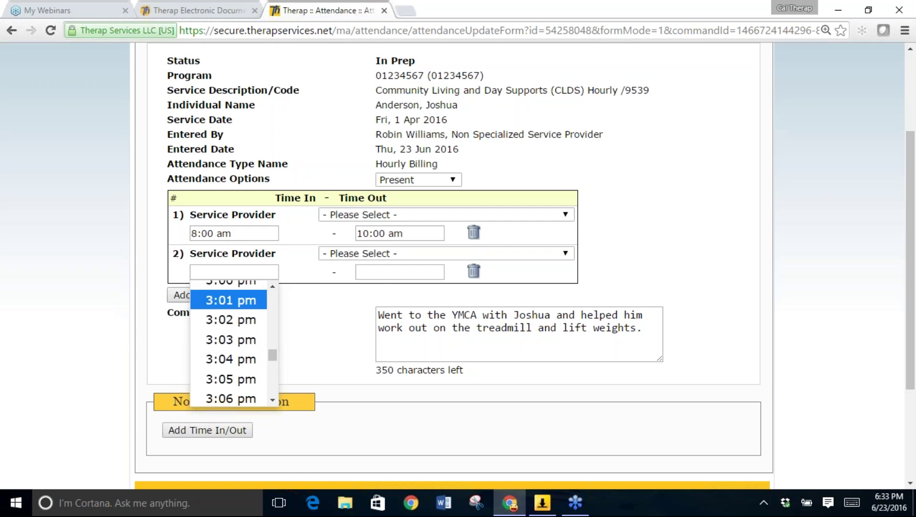
pyautogui.click(242, 285)
pyautogui.click(378, 273)
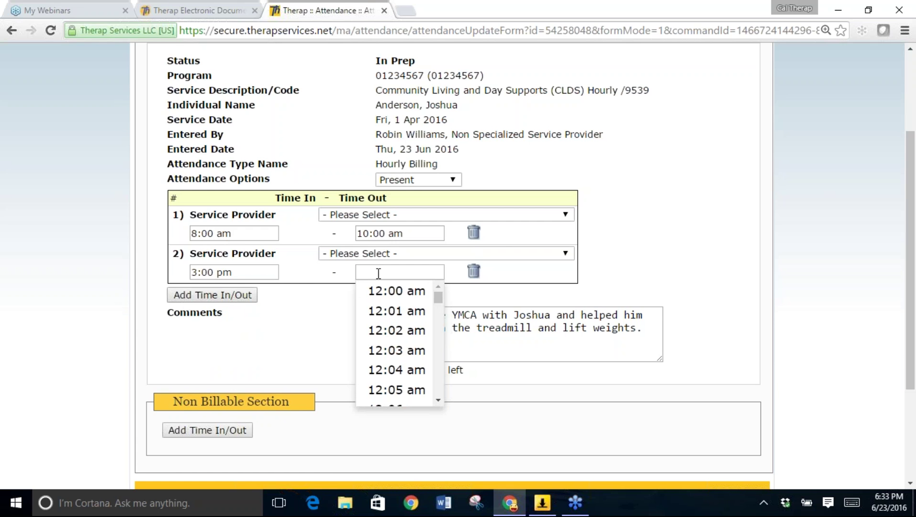
pyautogui.moveTo(438, 298); pyautogui.dragTo(439, 367)
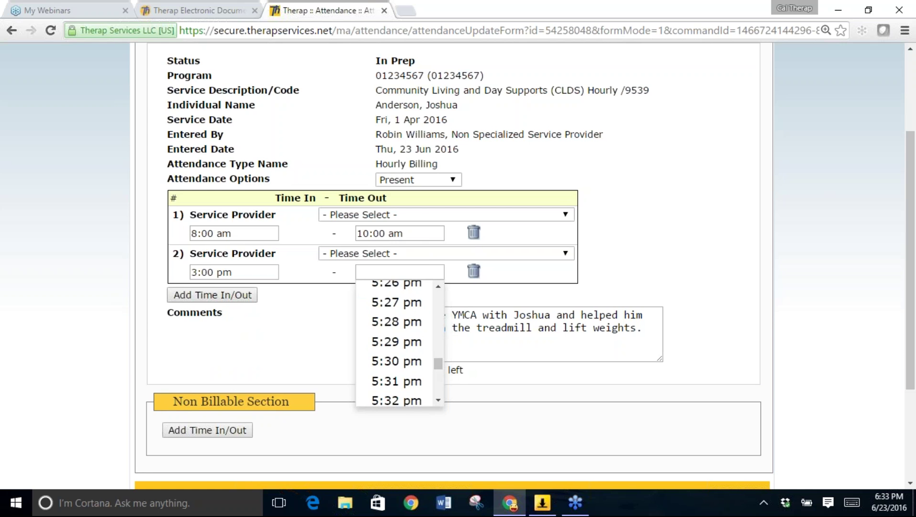
pyautogui.click(421, 362)
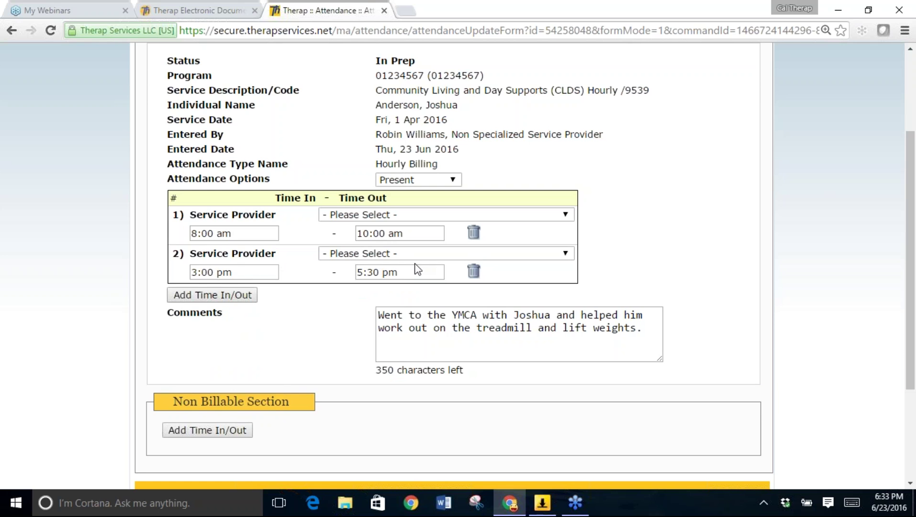
pyautogui.click(645, 333)
# Below the YMCA comment, add a dashed line and 'We went to the laundromat and did laundry.'.
pyautogui.press('Return')
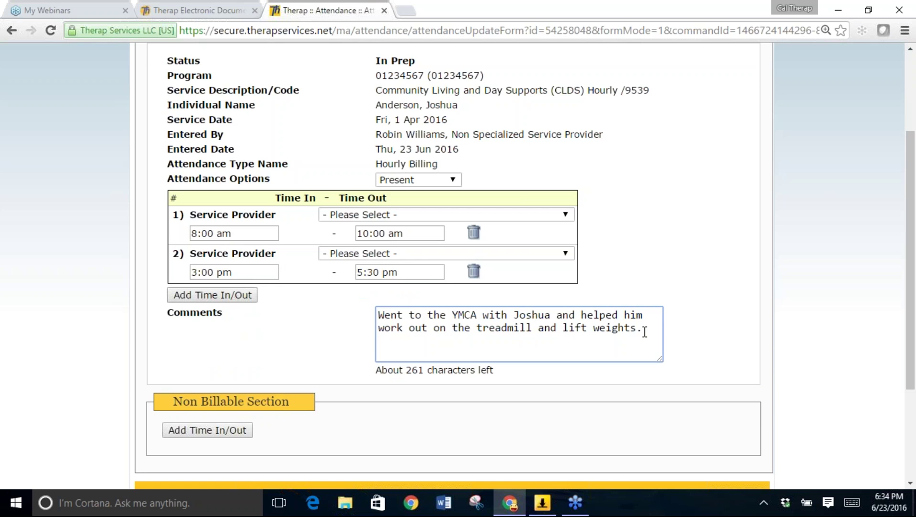
pyautogui.write('----------')
pyautogui.press('Return')
pyautogui.press('Return')
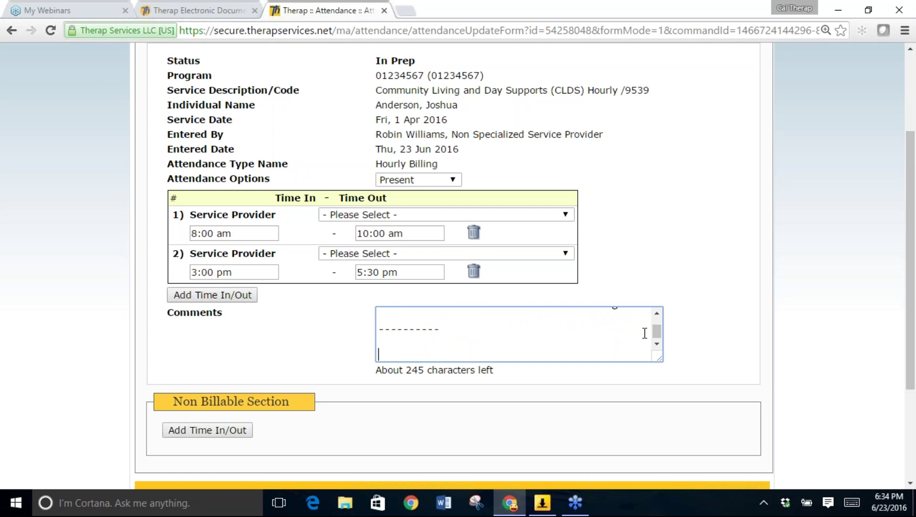
pyautogui.write('We went to the')
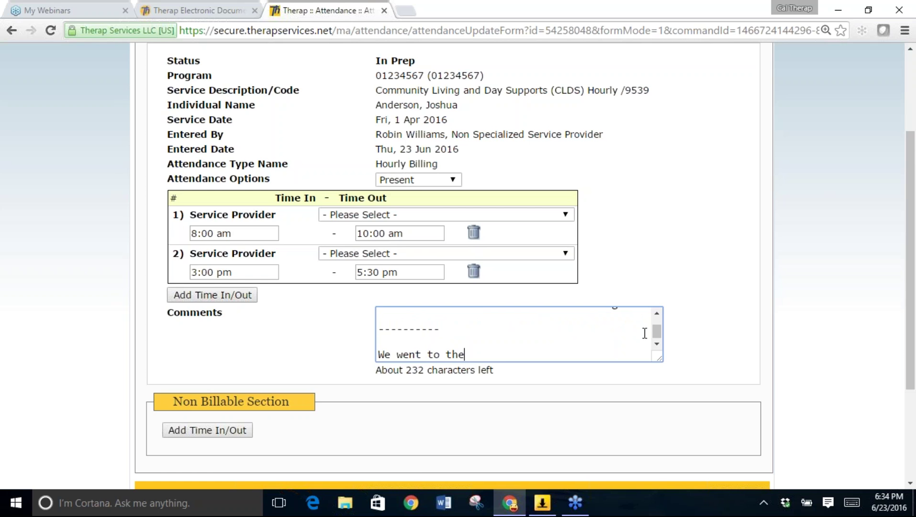
pyautogui.write(' laundromat and d')
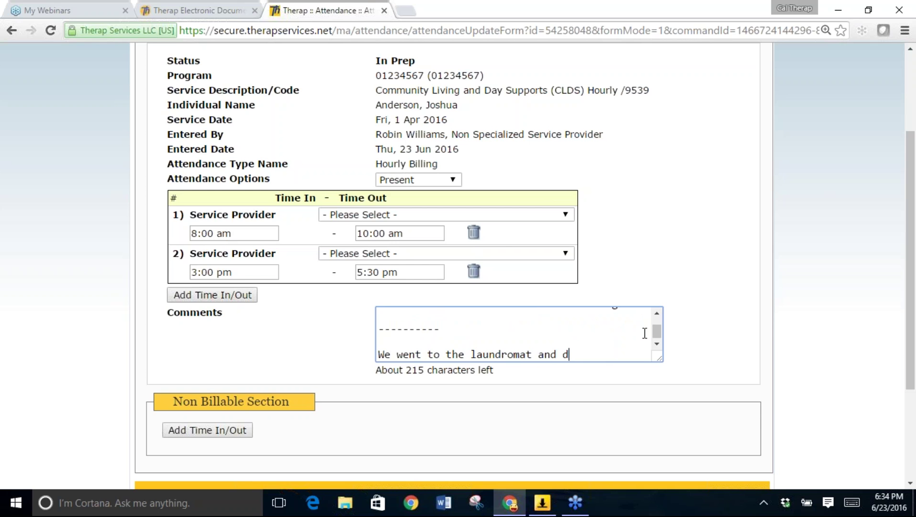
pyautogui.write('id laundry.')
pyautogui.moveTo(657, 335); pyautogui.dragTo(658, 323)
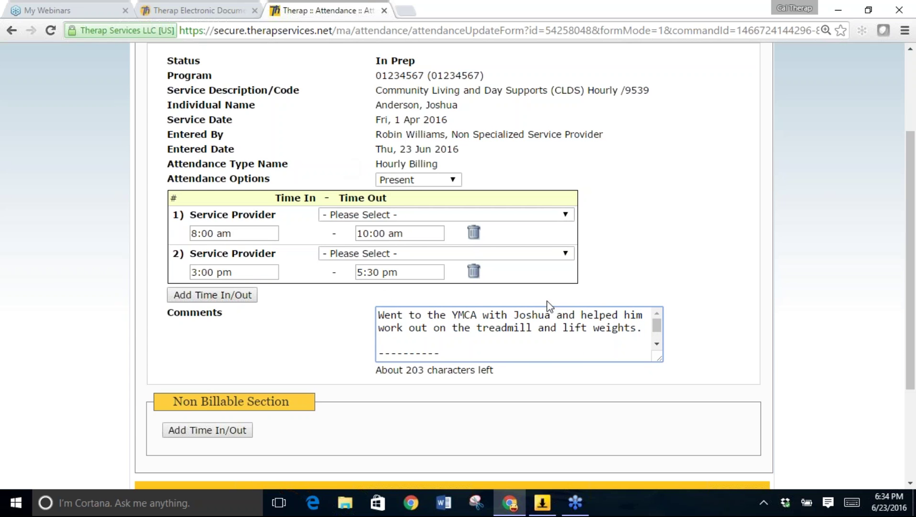
pyautogui.scroll(-2, 915, 360)
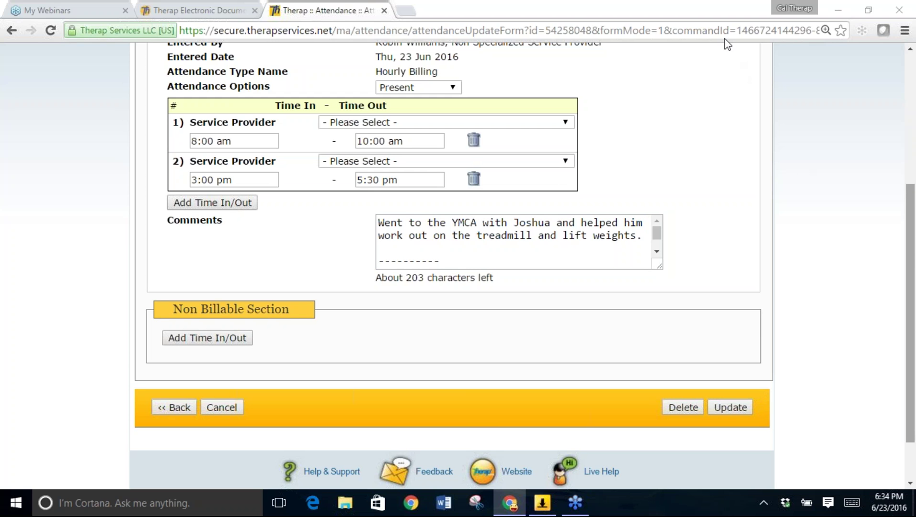
# Update the record and confirm Fri 1 shows both time slots and the combined comment.
pyautogui.click(734, 407)
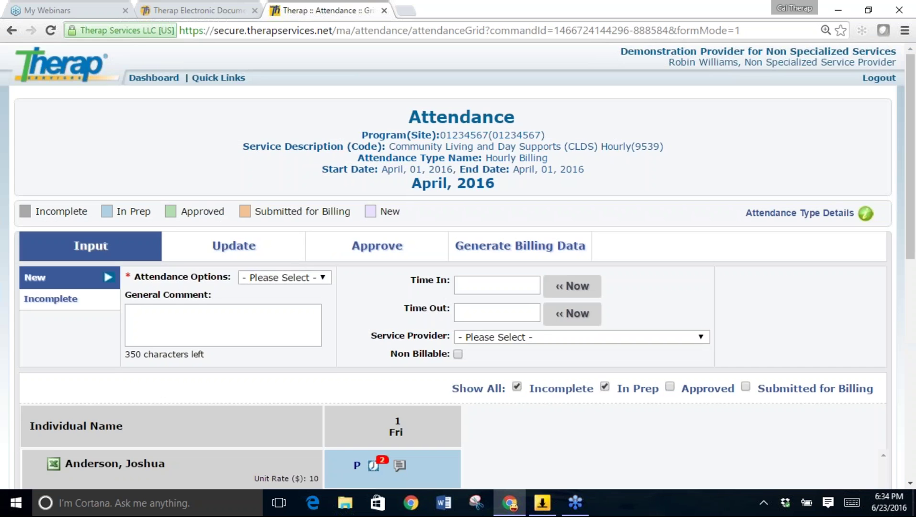
pyautogui.scroll(-2, 458, 266)
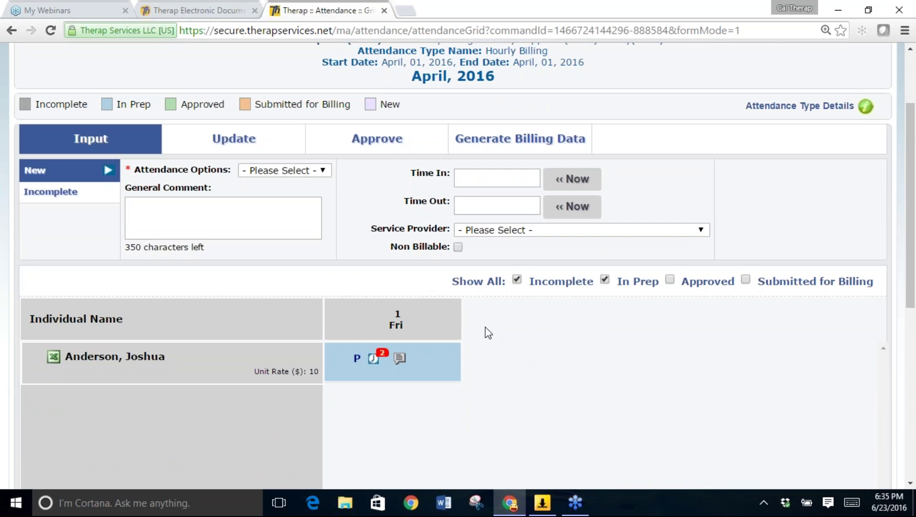
pyautogui.moveTo(378, 362)
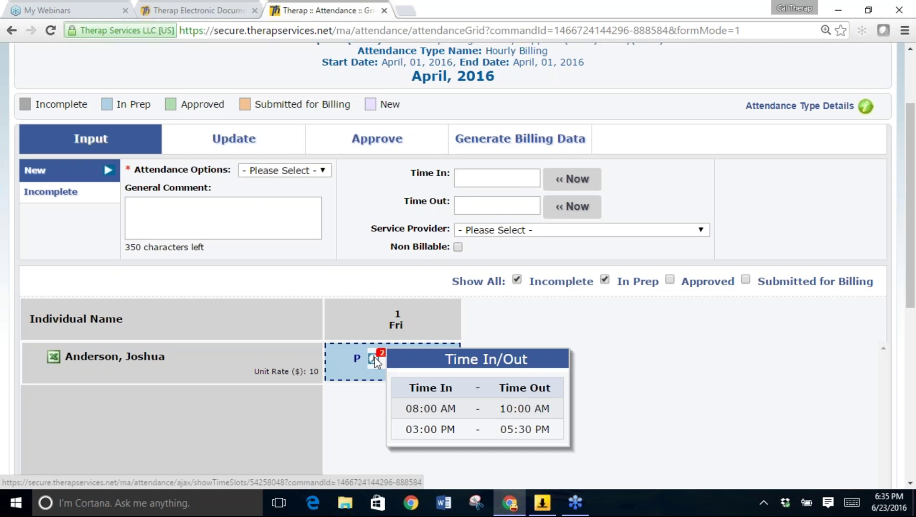
pyautogui.click(402, 358)
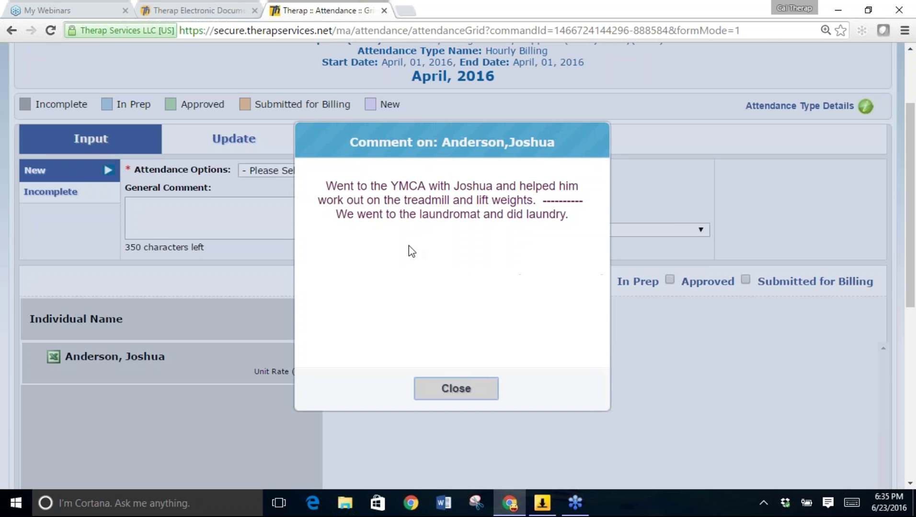
pyautogui.click(453, 390)
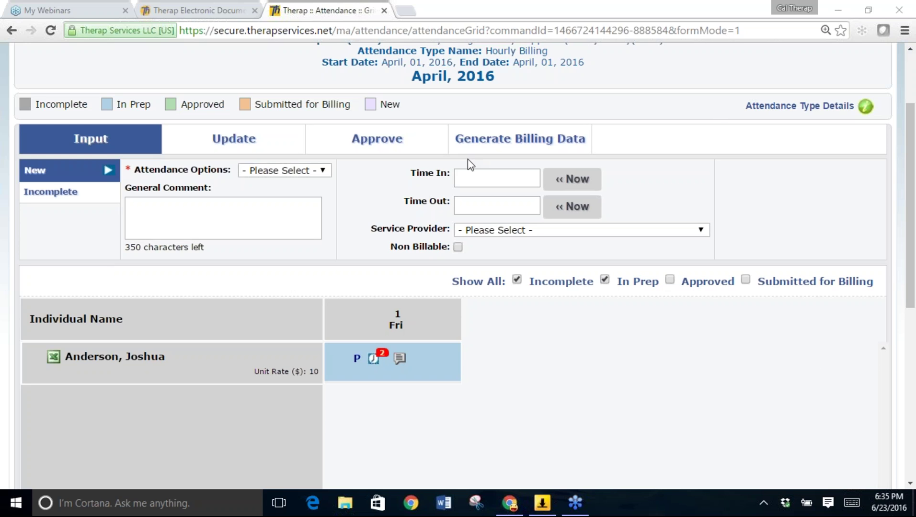
pyautogui.scroll(3, 325, 129)
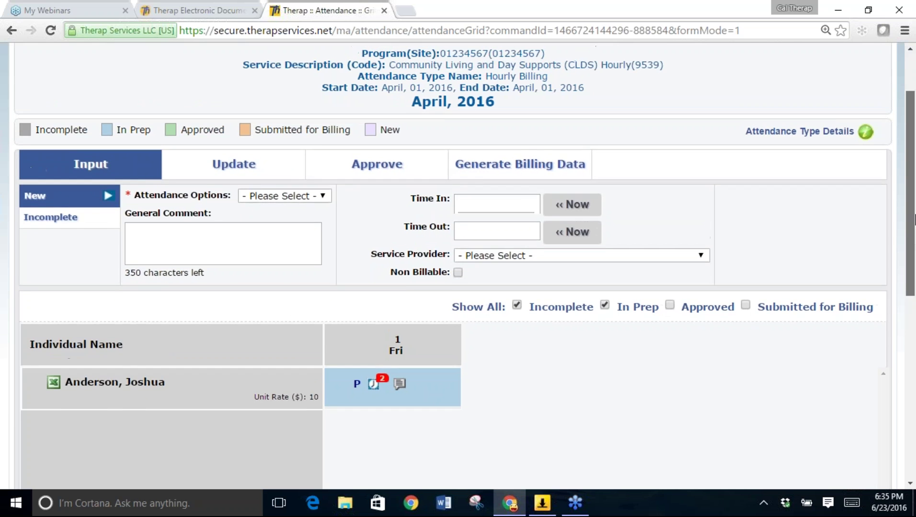
# Go from the billing dashboard to the Attendance Data Search form.
pyautogui.click(154, 77)
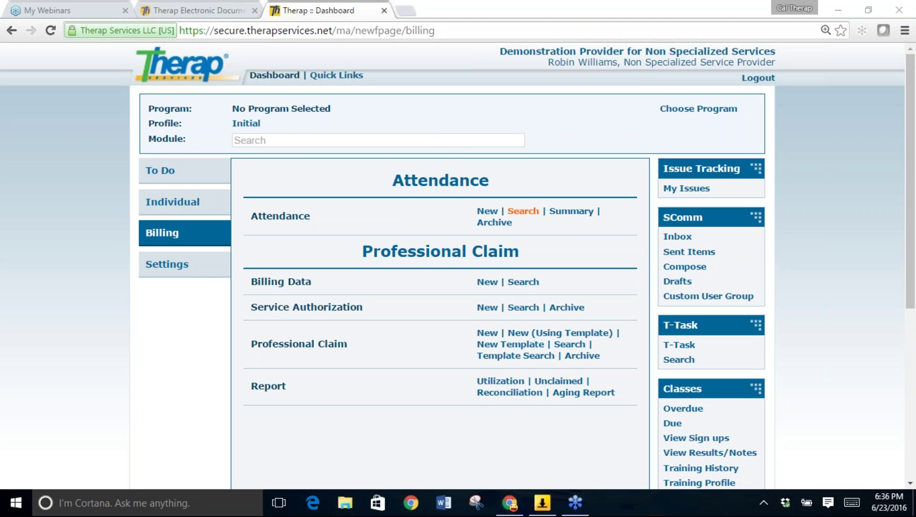
pyautogui.click(526, 214)
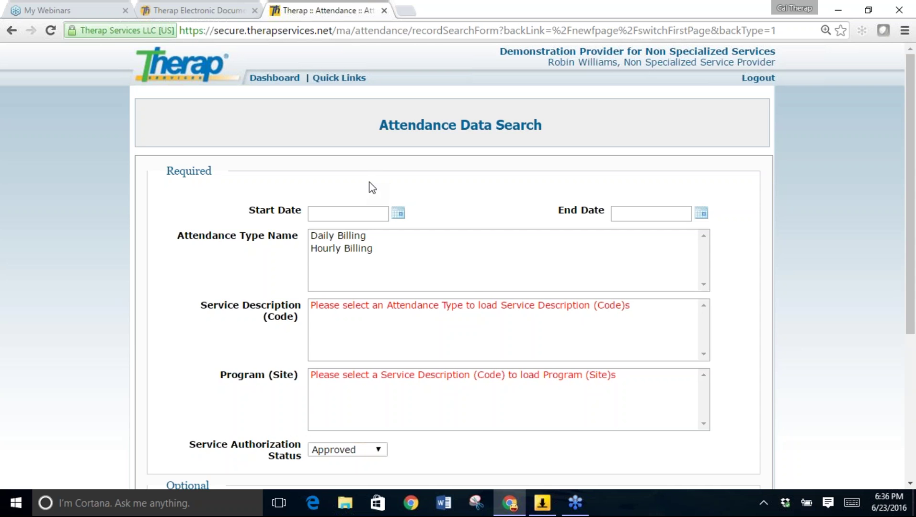
# Set the search date range to 04/01/2016 through 04/15/2016.
pyautogui.click(397, 214)
pyautogui.click(320, 234)
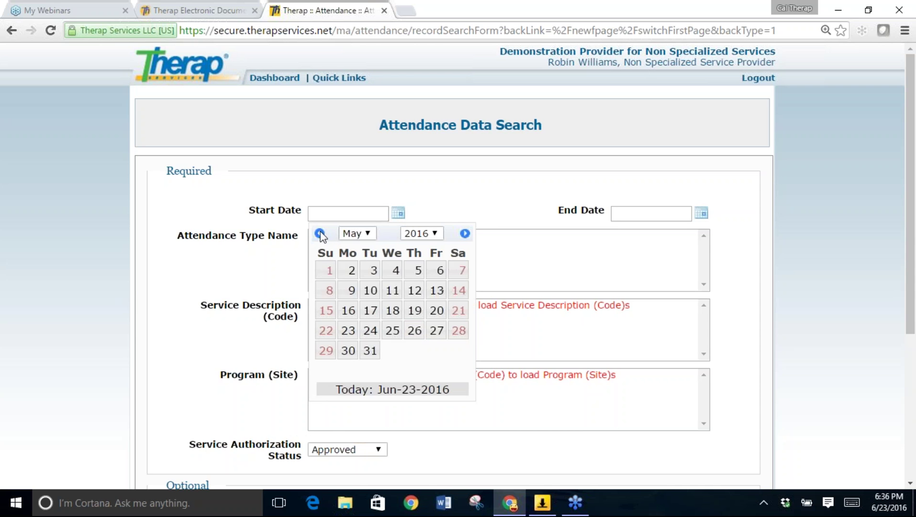
pyautogui.click(320, 233)
pyautogui.click(440, 271)
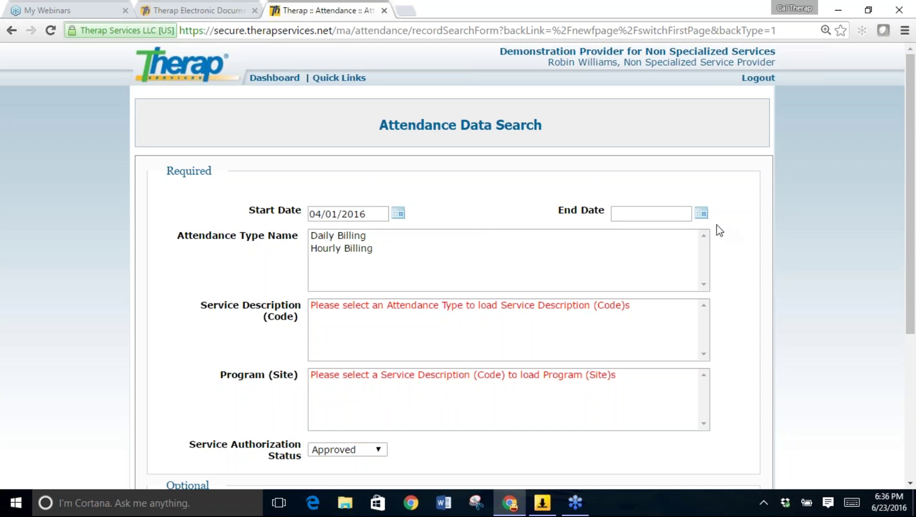
pyautogui.click(701, 212)
pyautogui.click(623, 233)
pyautogui.click(623, 234)
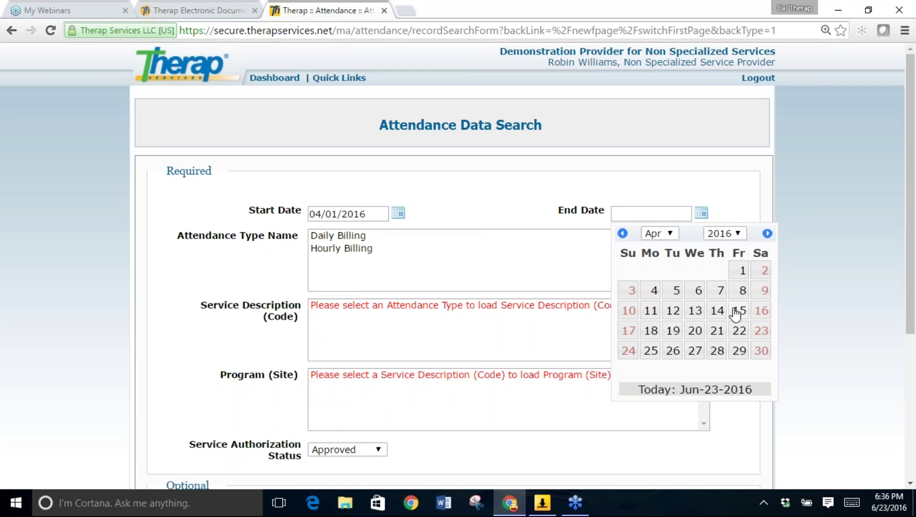
pyautogui.click(761, 354)
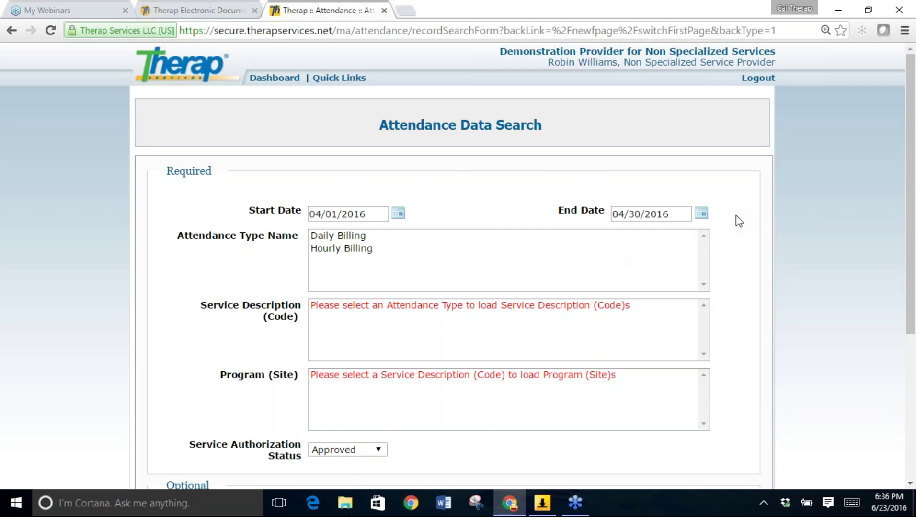
pyautogui.click(701, 213)
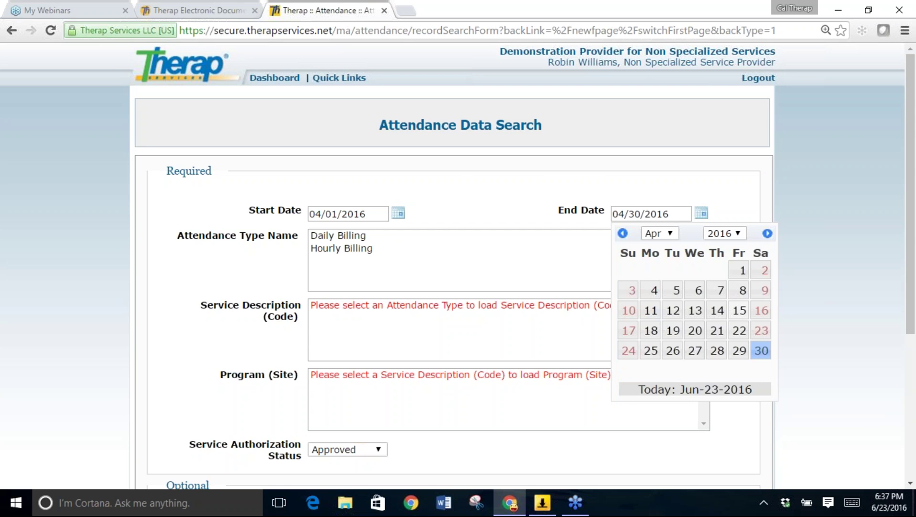
pyautogui.click(740, 312)
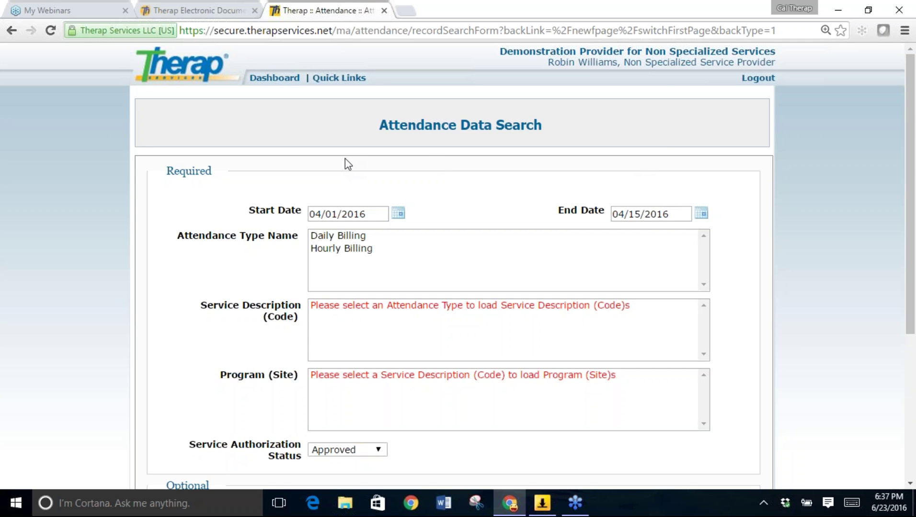
# Choose Hourly Billing, CLDS Hourly (9539) and program 01234567, and enter the individual's first name.
pyautogui.click(334, 249)
pyautogui.click(337, 306)
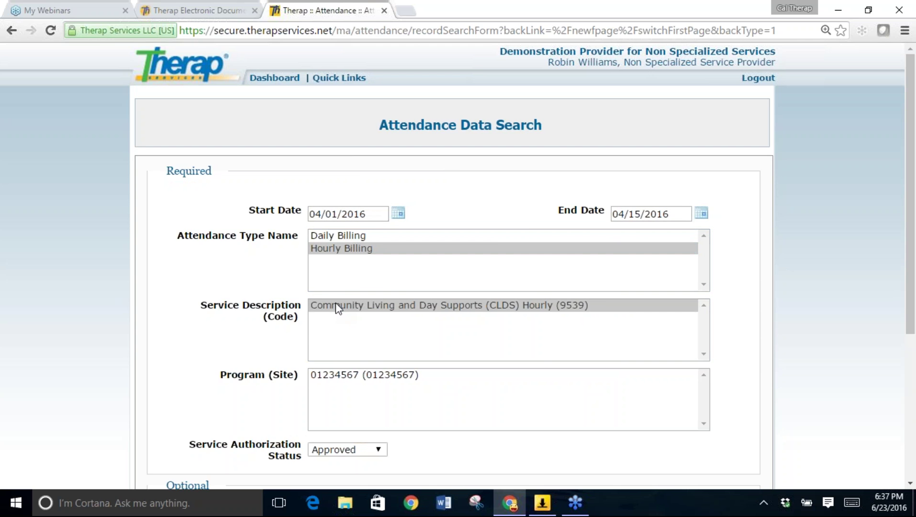
pyautogui.click(343, 375)
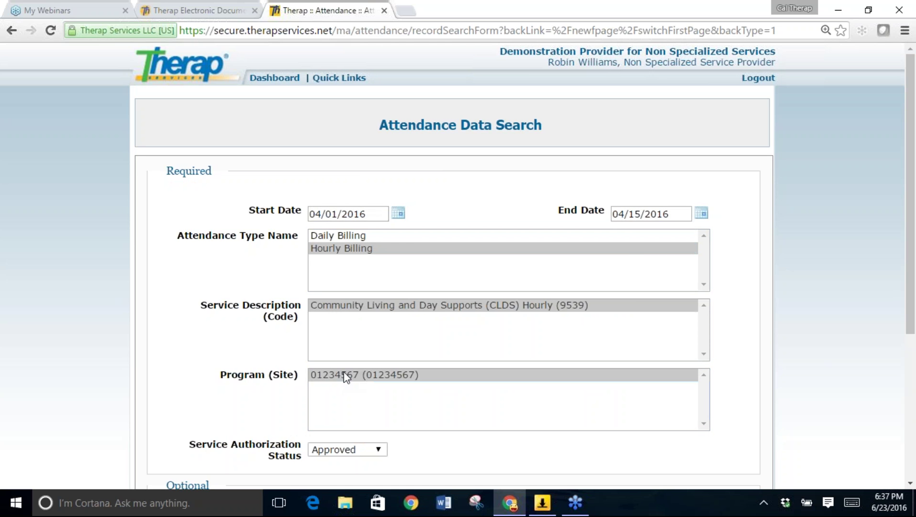
pyautogui.moveTo(913, 293); pyautogui.dragTo(914, 382)
pyautogui.click(408, 396)
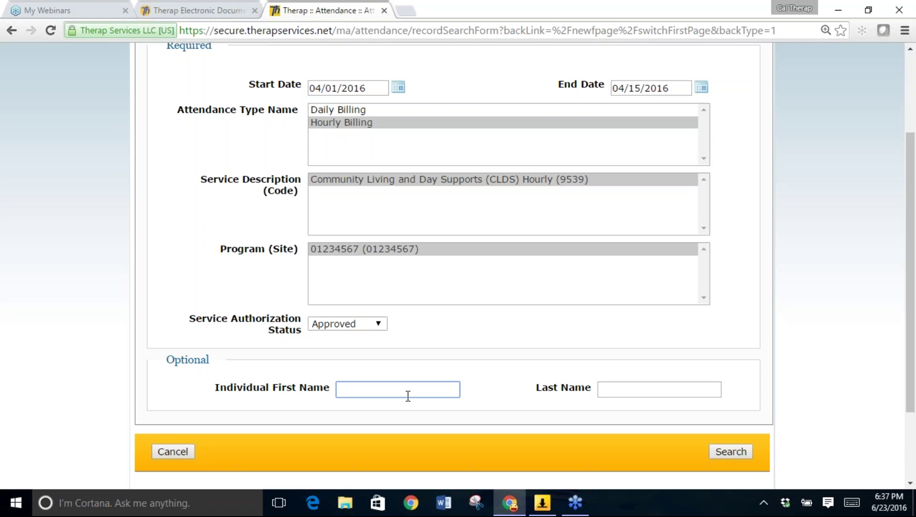
pyautogui.write('Joshua')
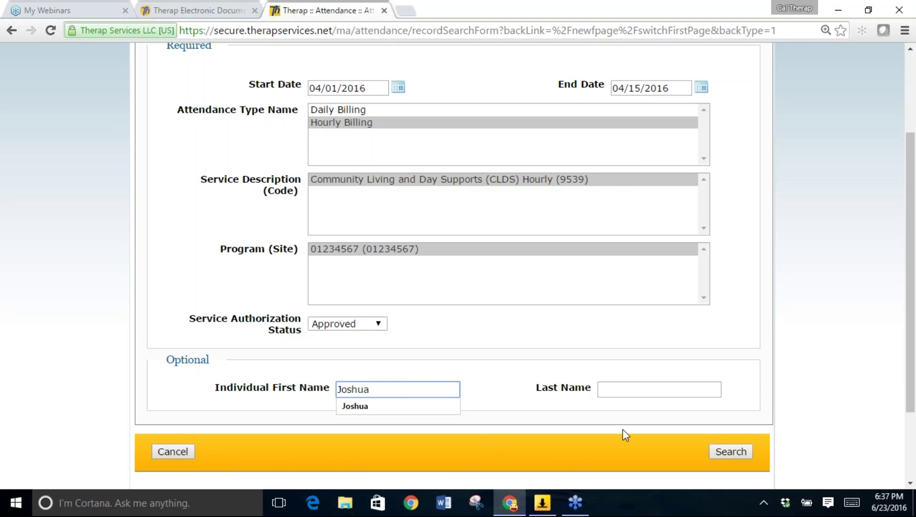
# Run the search and select the individual's In Prep entry for Friday 1 April.
pyautogui.click(731, 451)
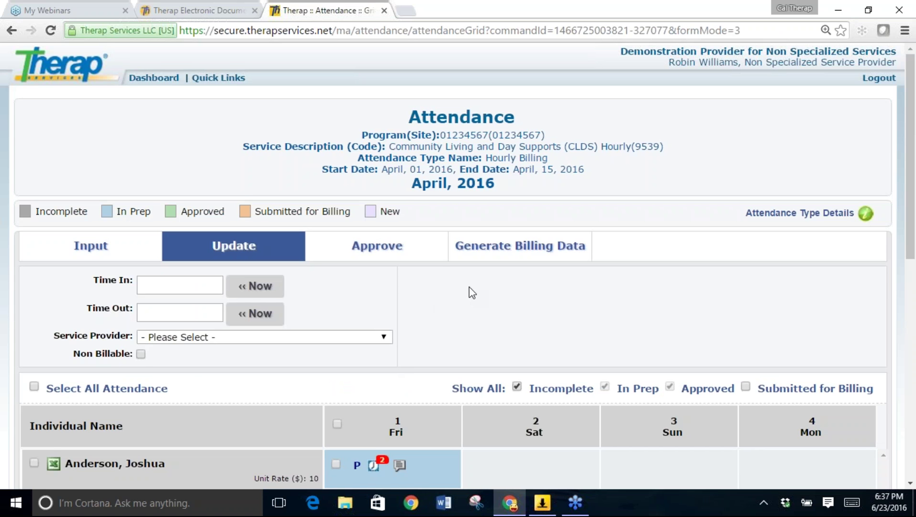
pyautogui.scroll(-1, 468, 287)
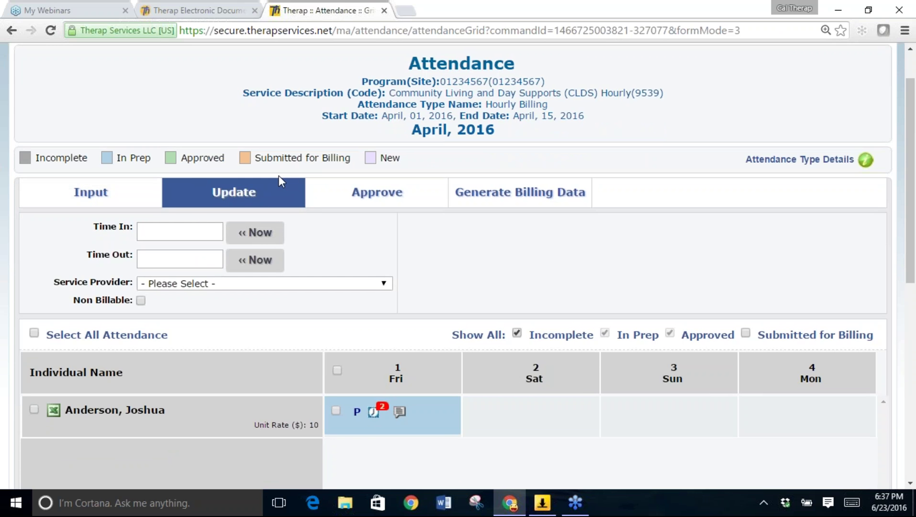
pyautogui.scroll(-1, 501, 272)
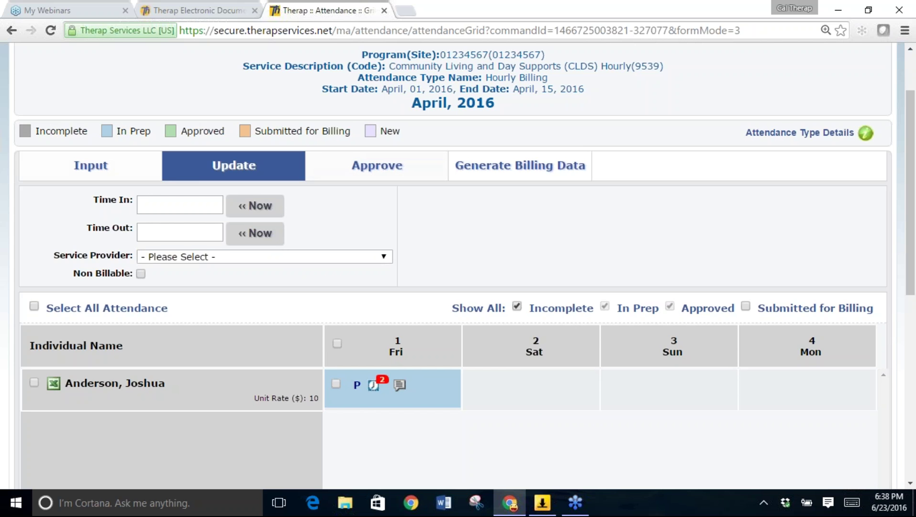
pyautogui.scroll(-1, 569, 434)
pyautogui.click(422, 367)
pyautogui.click(383, 369)
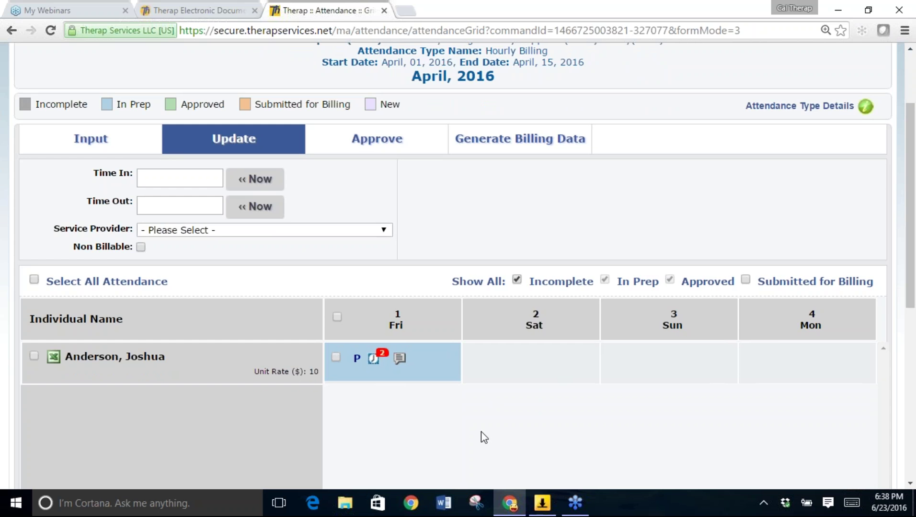
pyautogui.click(365, 367)
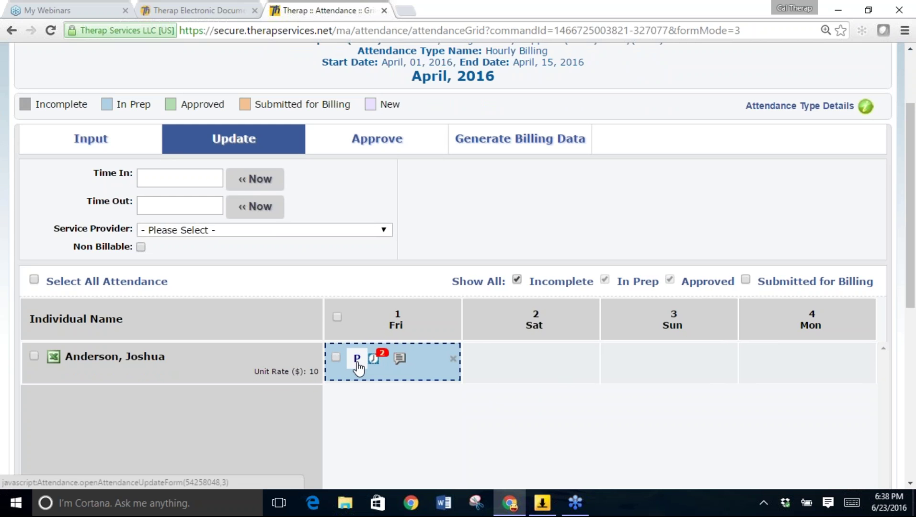
# Open the 1 April record and change the second Time Out to 5:00 pm.
pyautogui.click(357, 365)
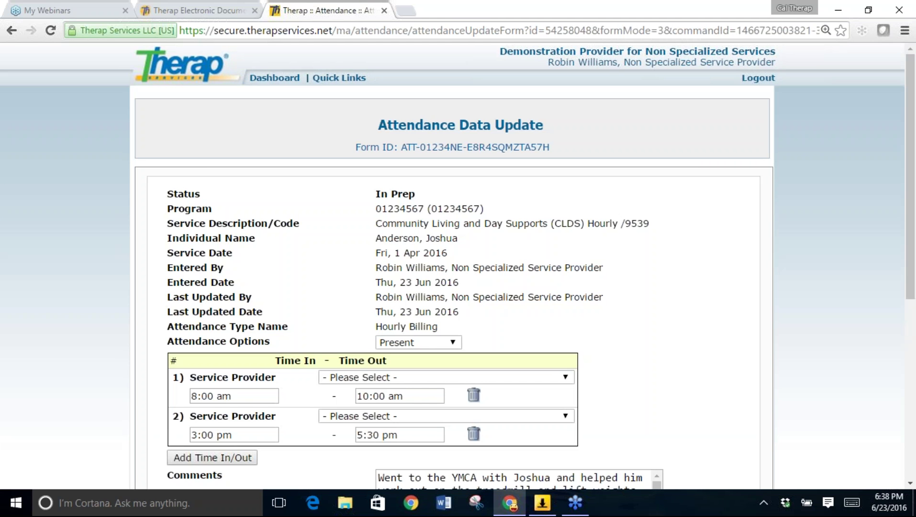
pyautogui.scroll(-2, 323, 211)
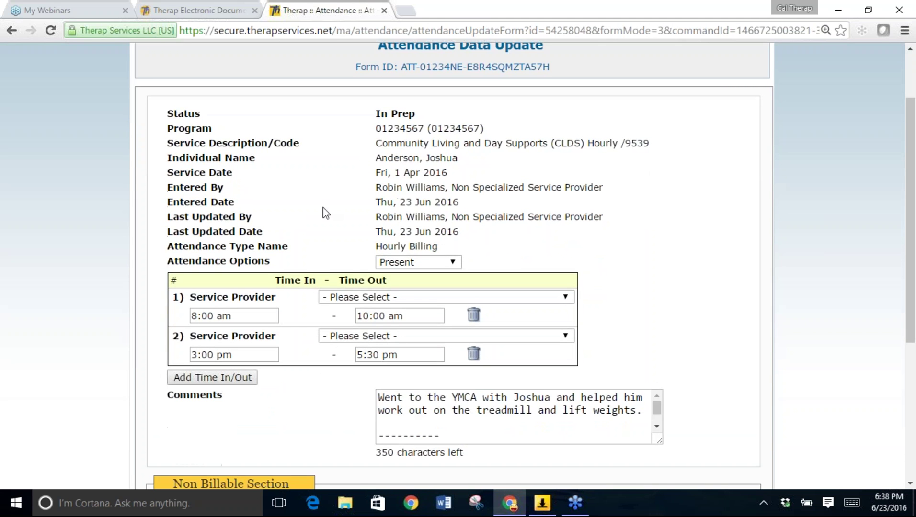
pyautogui.scroll(-2, 400, 113)
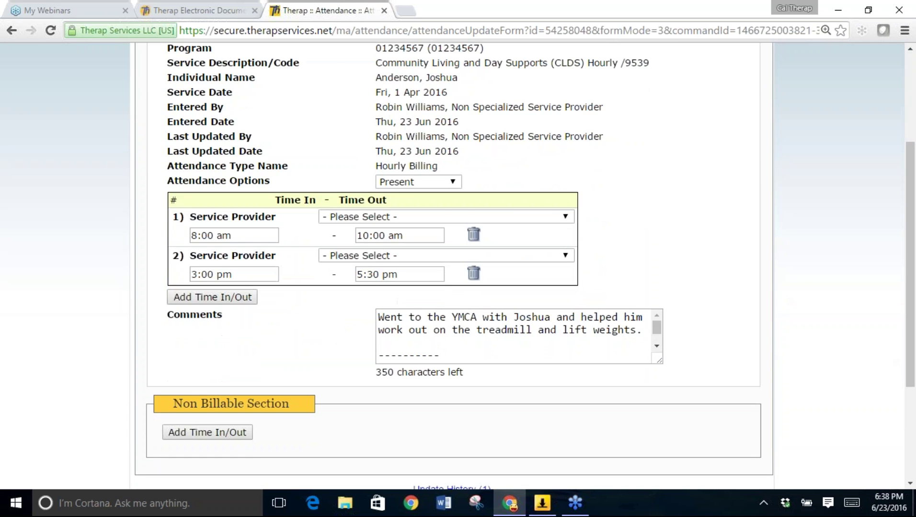
pyautogui.click(422, 276)
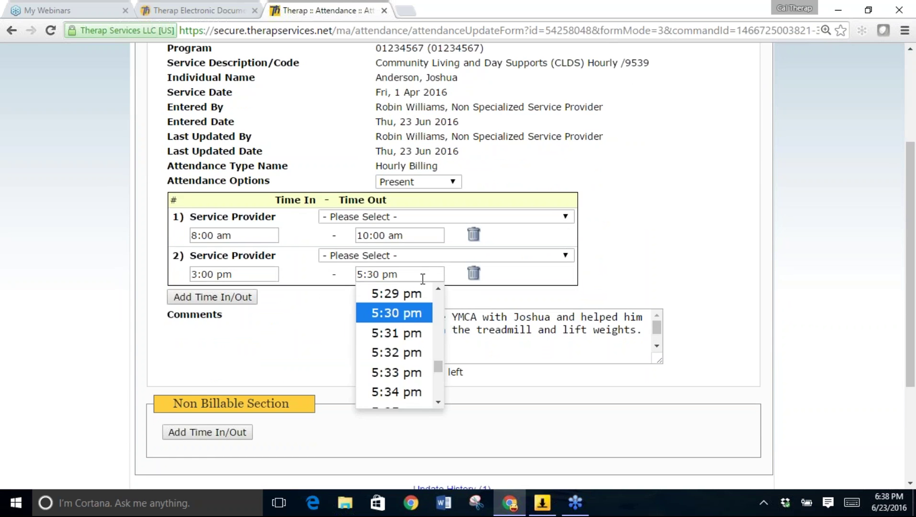
pyautogui.moveTo(439, 290); pyautogui.dragTo(438, 291)
pyautogui.click(422, 290)
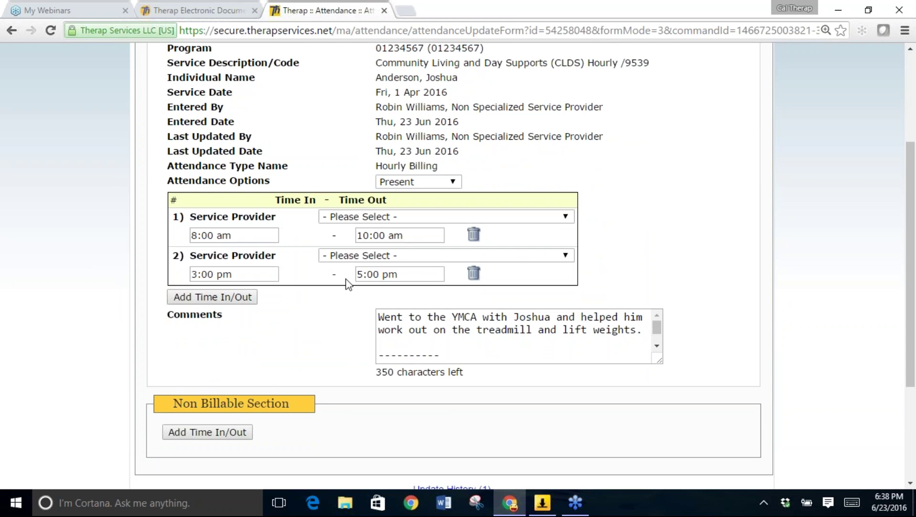
# Review the comments, keep attendance as Present, and save the record.
pyautogui.click(559, 360)
pyautogui.press('Down')
pyautogui.press('Down')
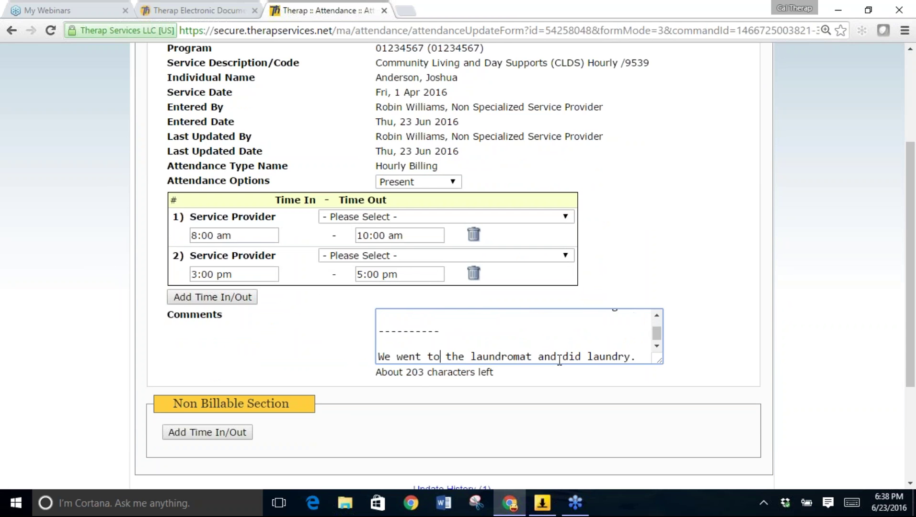
pyautogui.press('Up')
pyautogui.press('Up')
pyautogui.press('Up')
pyautogui.press('Up')
pyautogui.press('Up')
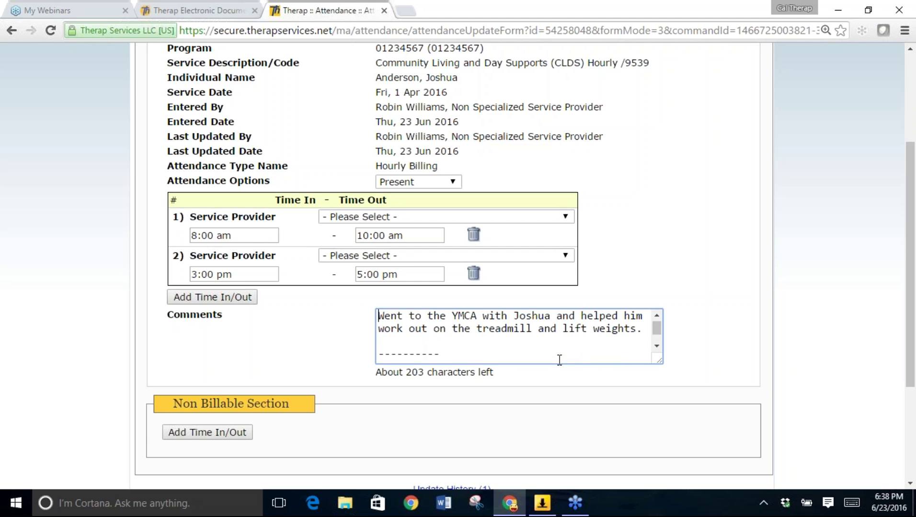
pyautogui.hotkey('ctrl', 'End')
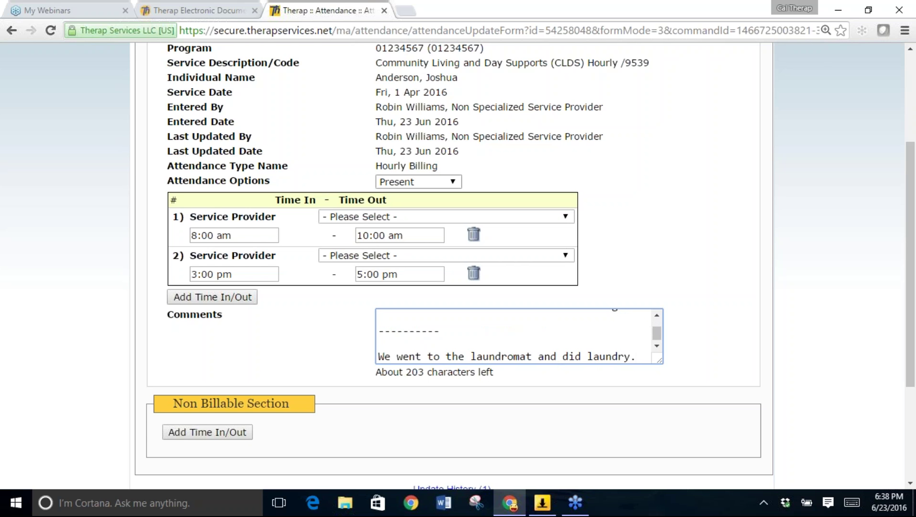
pyautogui.click(415, 182)
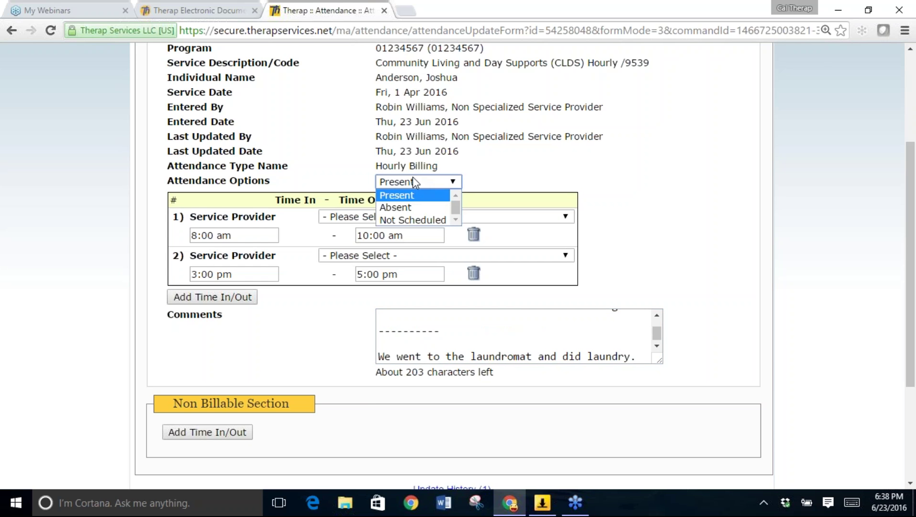
pyautogui.click(415, 182)
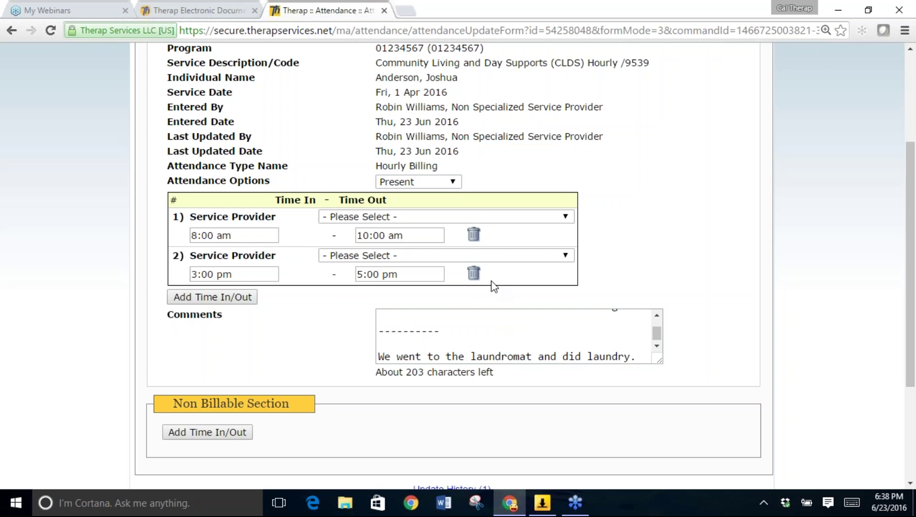
pyautogui.scroll(-2, 621, 251)
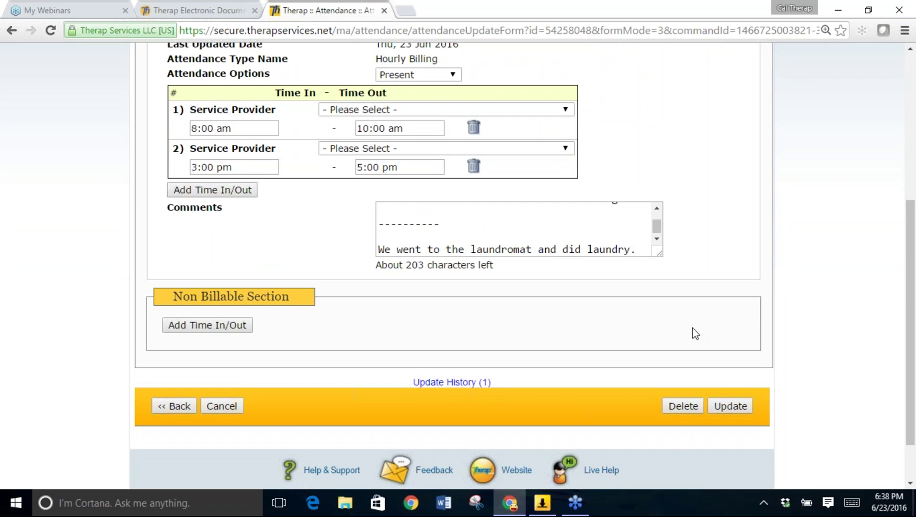
pyautogui.click(735, 407)
# Scroll the April 1–15 hourly grid to review the Hourly Billing header and Friday's In Prep entry.
pyautogui.scroll(-2, 737, 409)
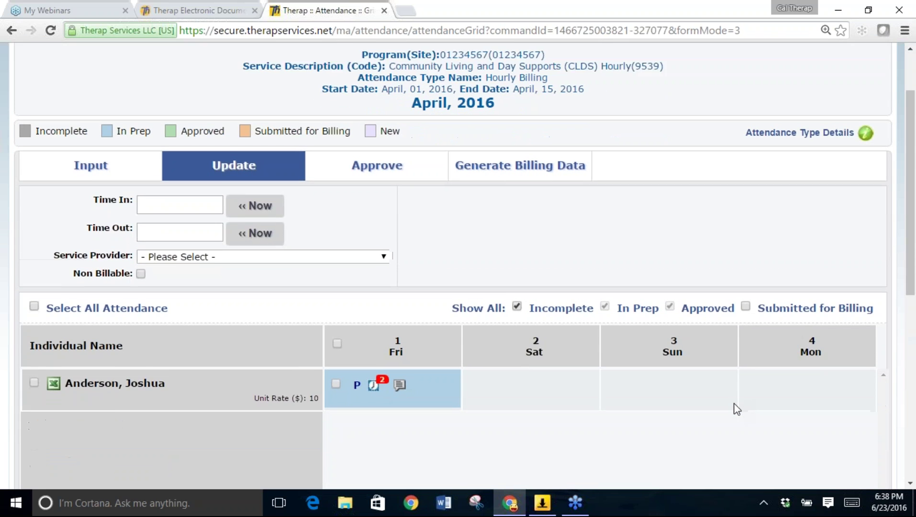
pyautogui.moveTo(372, 365)
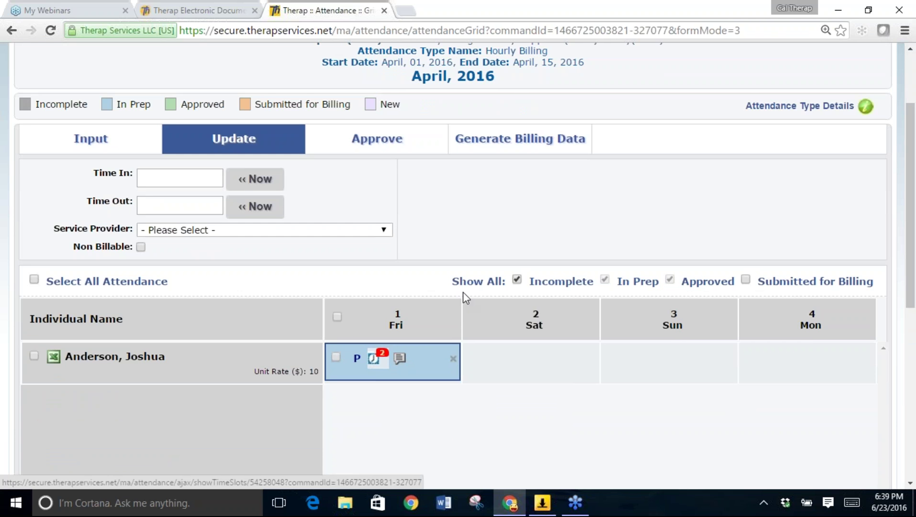
pyautogui.scroll(-2, 478, 252)
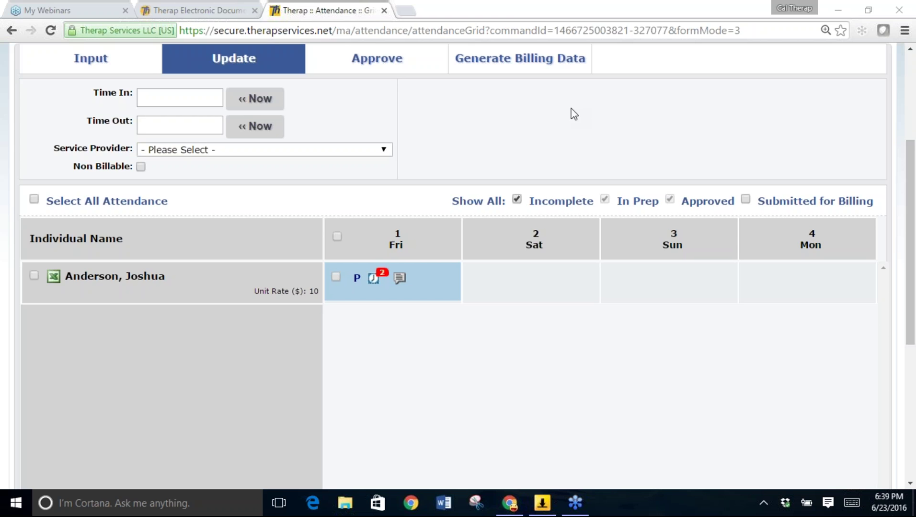
pyautogui.scroll(1, 574, 114)
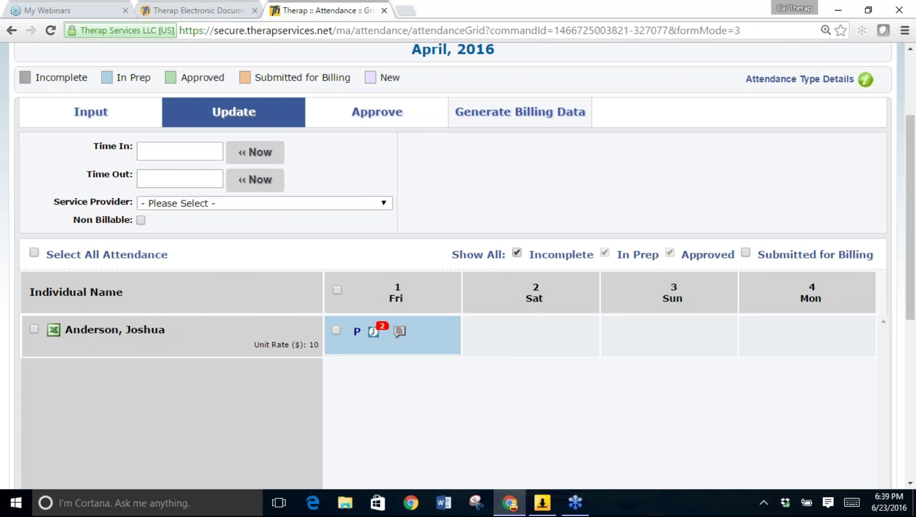
pyautogui.scroll(1, 464, 214)
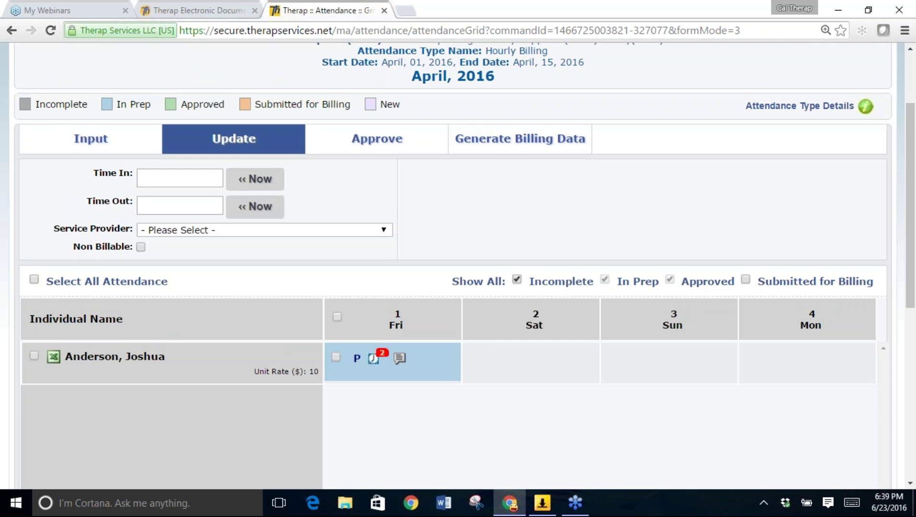
pyautogui.scroll(4, 565, 114)
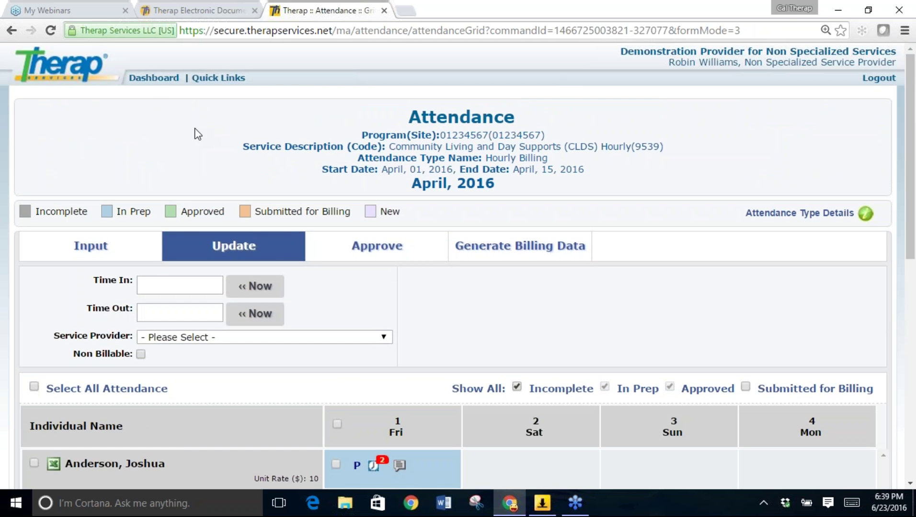
# Open Billing's Attendance Search and set the date range to April 1–15, 2016.
pyautogui.click(153, 78)
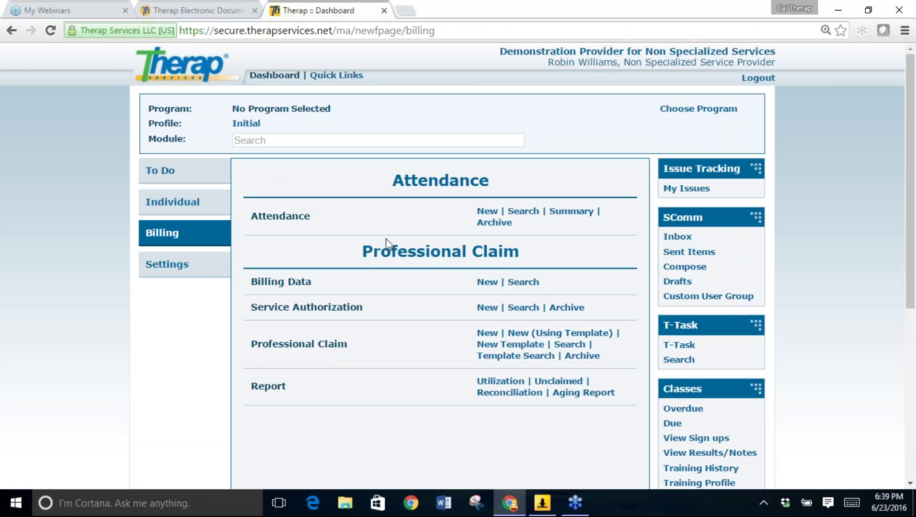
pyautogui.click(523, 211)
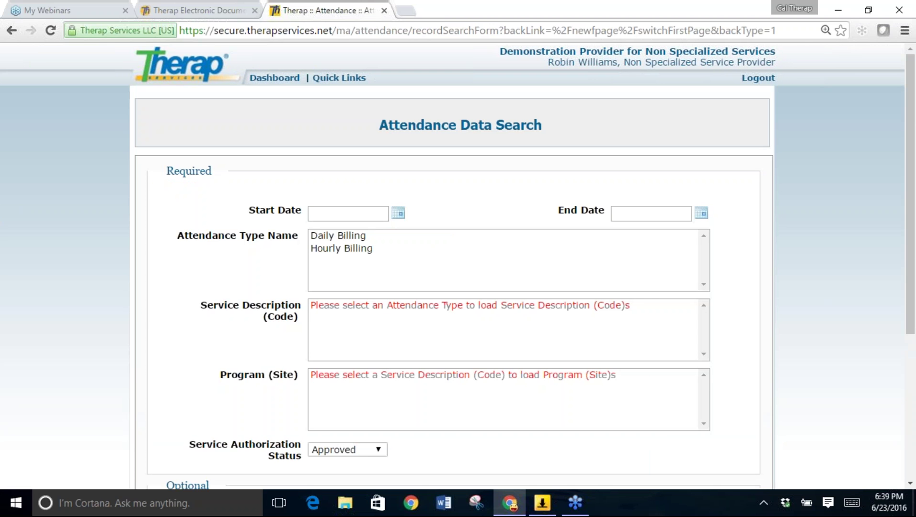
pyautogui.click(400, 216)
pyautogui.click(320, 233)
pyautogui.click(320, 233)
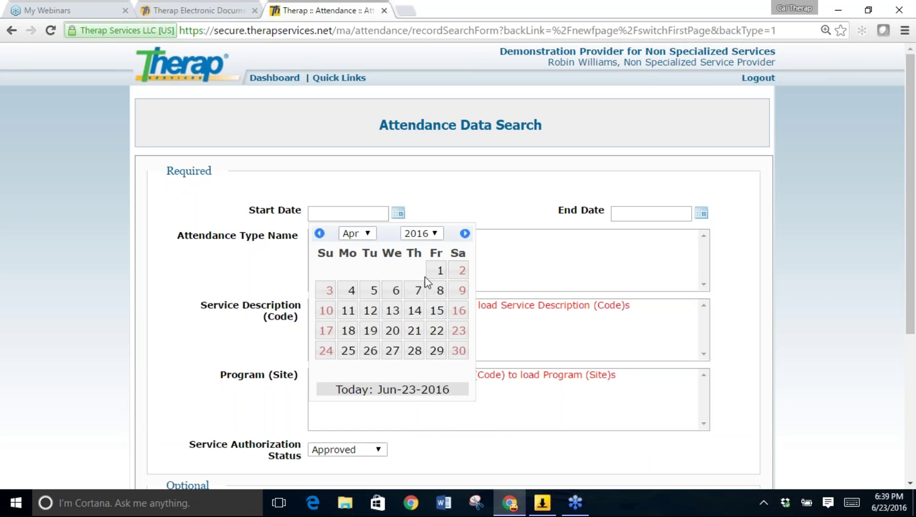
pyautogui.click(440, 271)
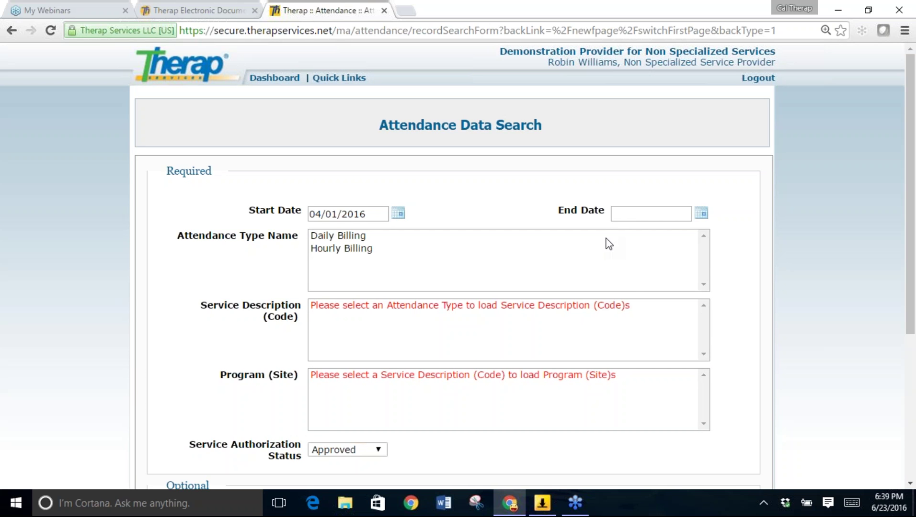
pyautogui.click(701, 213)
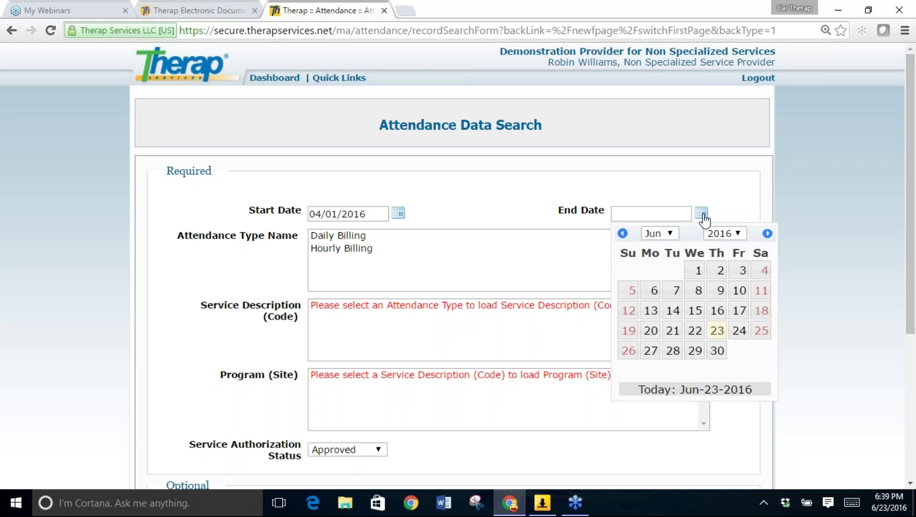
pyautogui.click(622, 233)
pyautogui.click(623, 233)
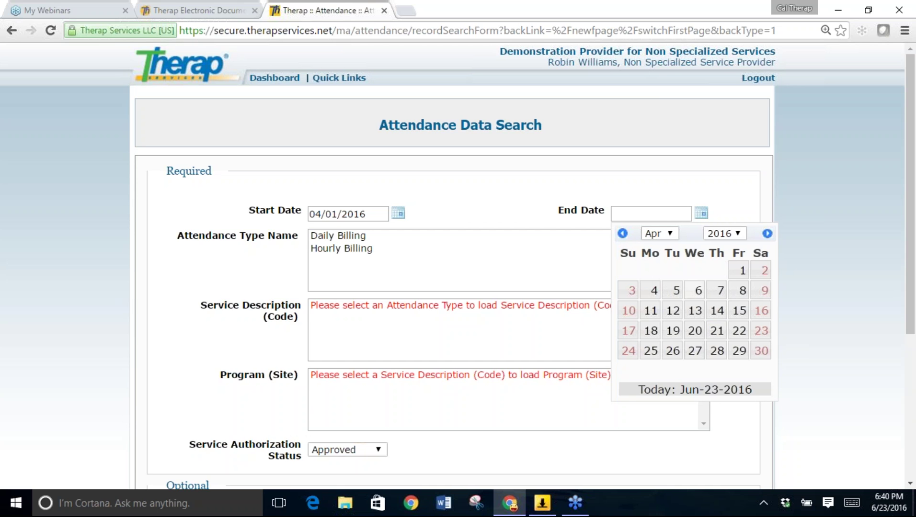
pyautogui.click(739, 310)
# Filter by Hourly Billing, CLDS Hourly (9539), program 01234567 and the individual's first name, then search.
pyautogui.click(357, 249)
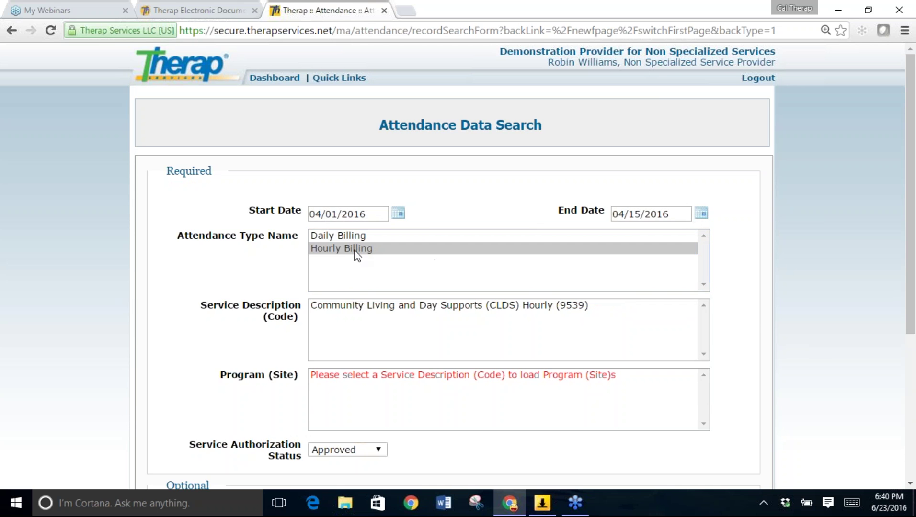
pyautogui.click(339, 309)
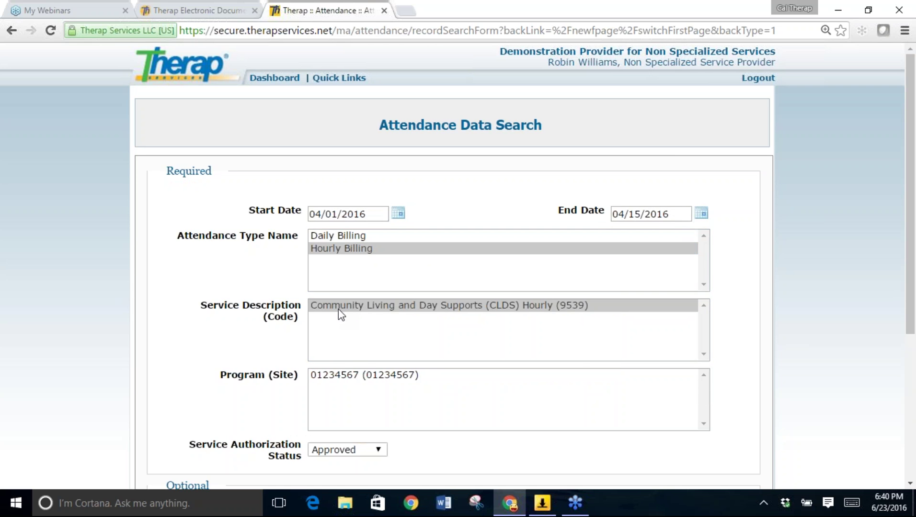
pyautogui.click(355, 375)
pyautogui.moveTo(910, 262); pyautogui.dragTo(909, 356)
pyautogui.click(423, 368)
pyautogui.write('Joshua')
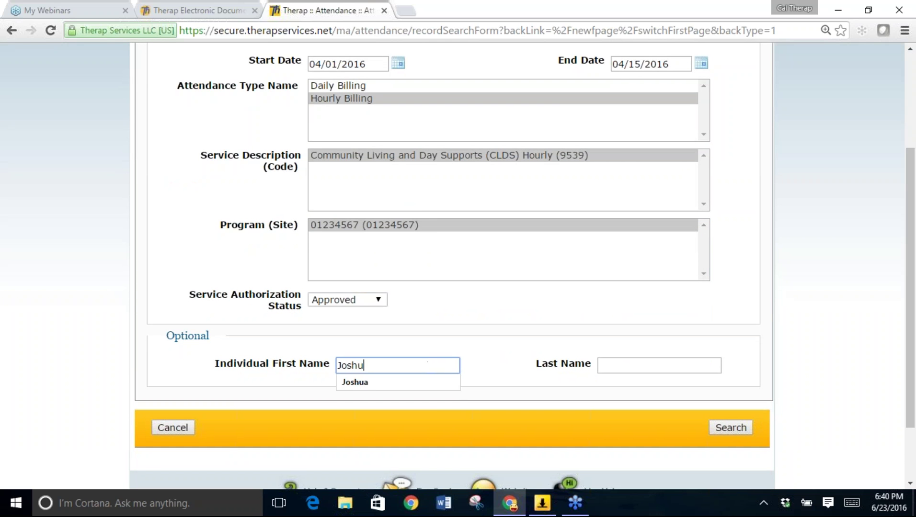
pyautogui.click(414, 383)
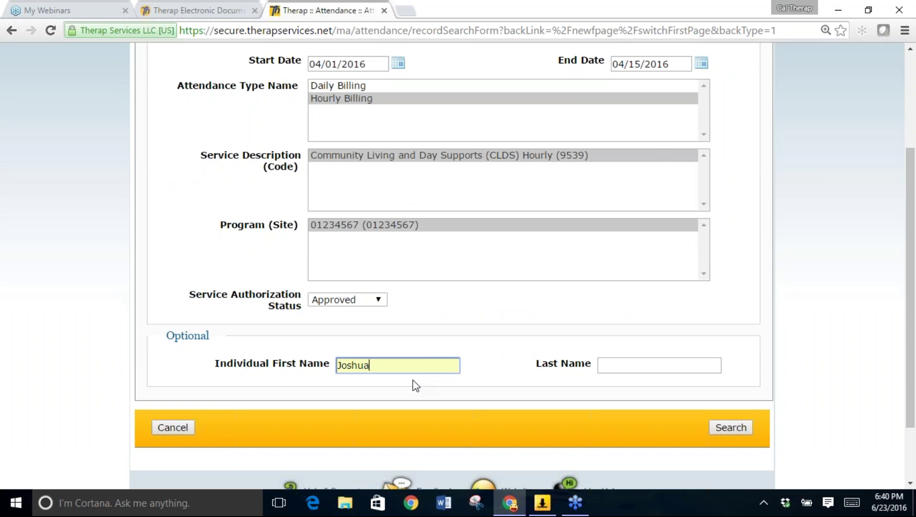
pyautogui.click(730, 428)
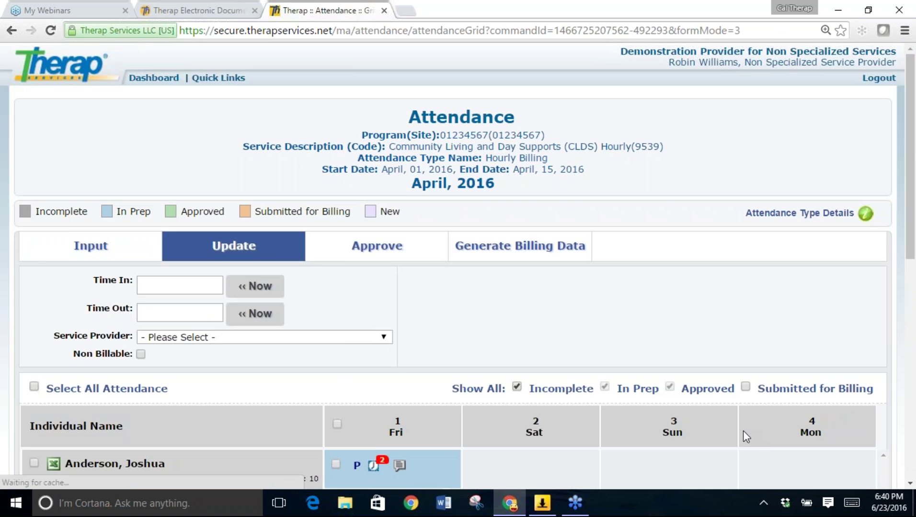
pyautogui.scroll(-3, 743, 432)
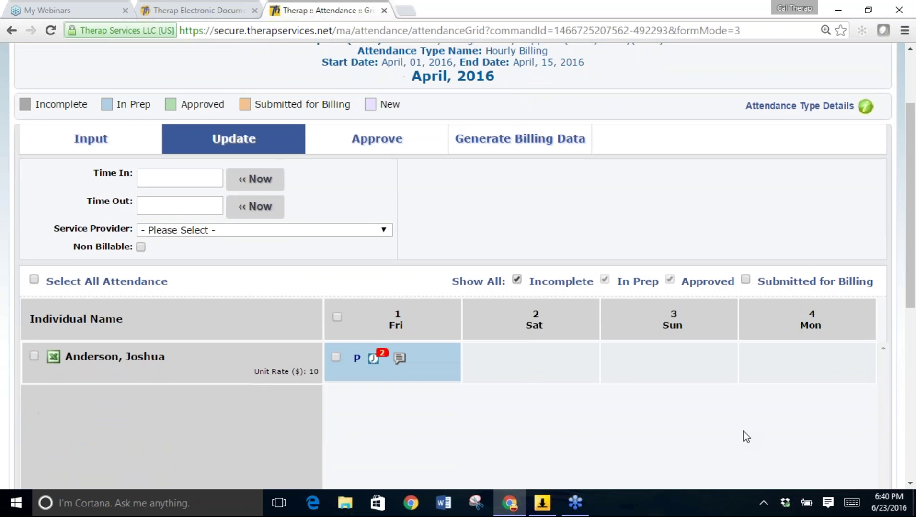
pyautogui.scroll(-1, 744, 435)
pyautogui.scroll(1, 744, 436)
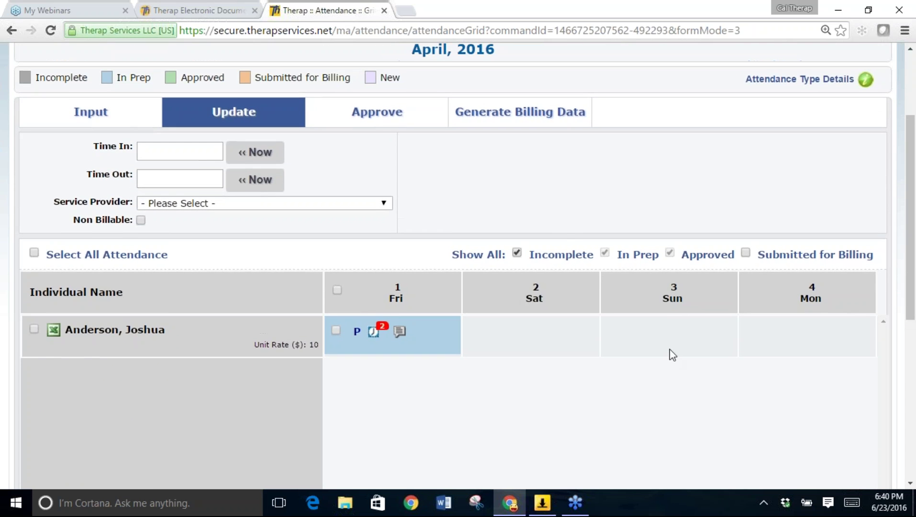
# Switch the April 1–15 grid to Approve view, check April 1's entry details, and tick then untick the row.
pyautogui.click(389, 126)
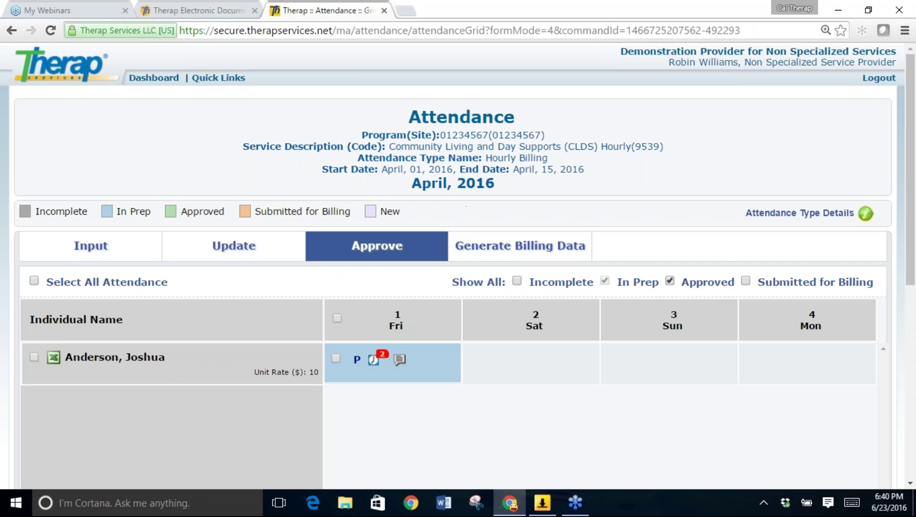
pyautogui.scroll(-1, 611, 435)
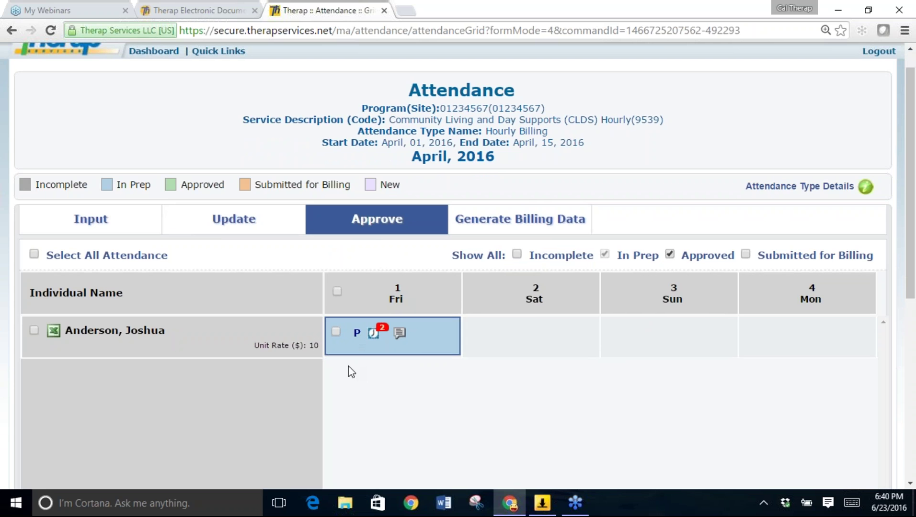
pyautogui.click(374, 333)
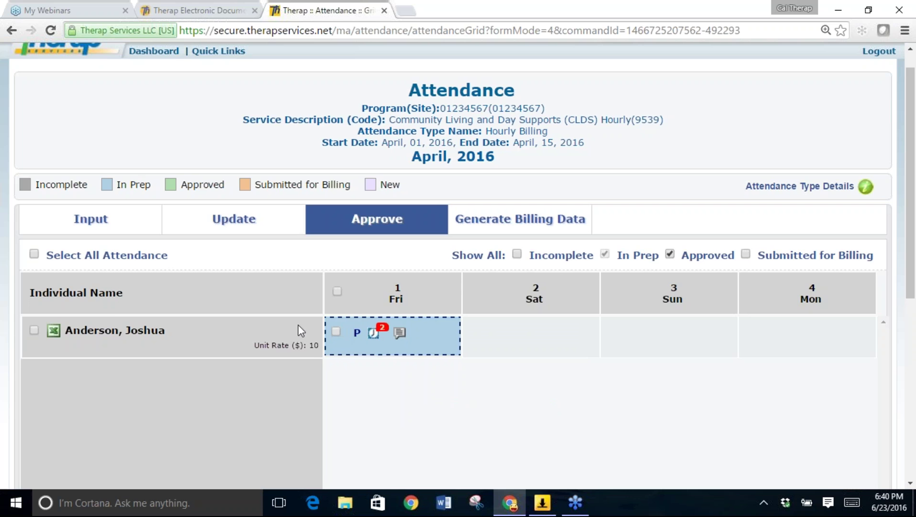
pyautogui.click(35, 329)
pyautogui.scroll(-5, 780, 293)
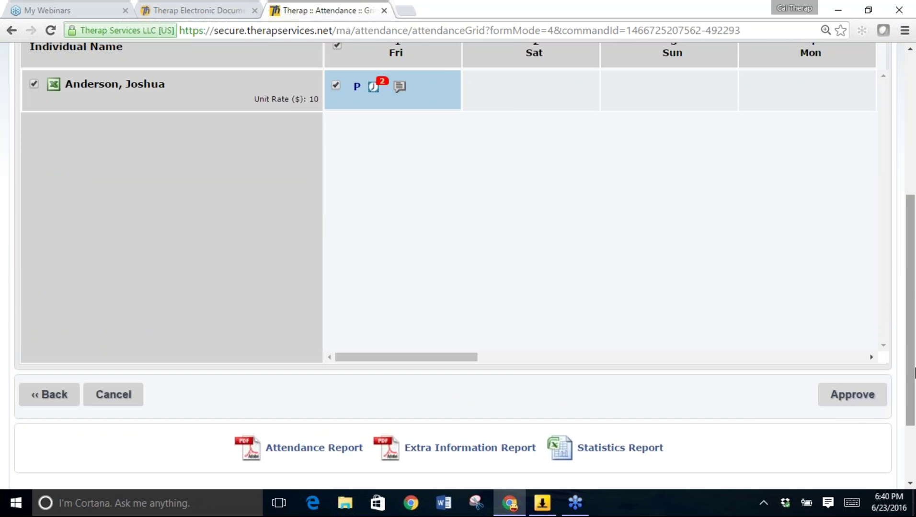
pyautogui.moveTo(914, 373); pyautogui.dragTo(914, 284)
pyautogui.click(35, 258)
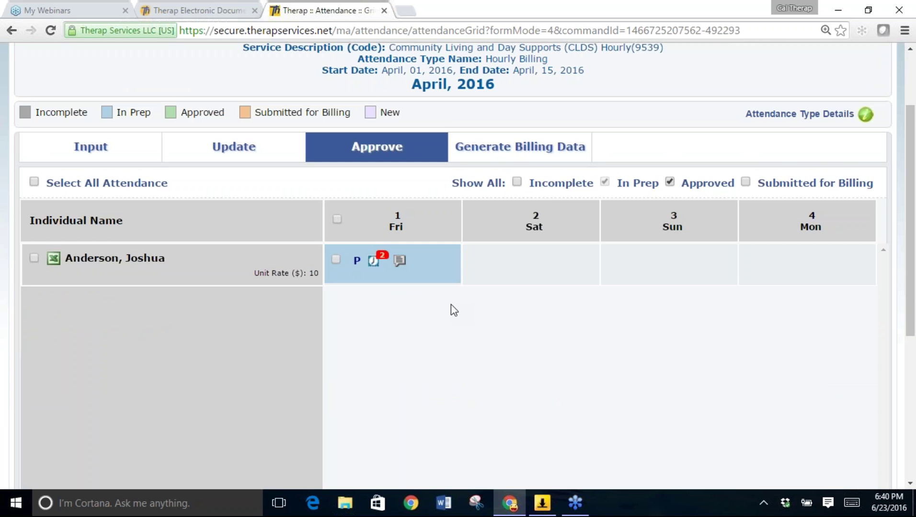
# Download the individual's attendance details report as an Excel spreadsheet.
pyautogui.scroll(-2, 451, 304)
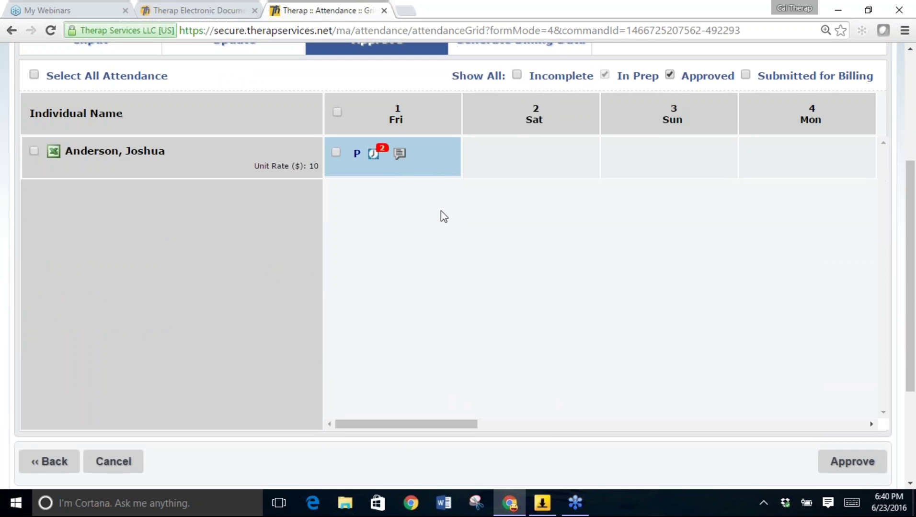
pyautogui.moveTo(440, 424); pyautogui.dragTo(254, 337)
pyautogui.scroll(2, 249, 335)
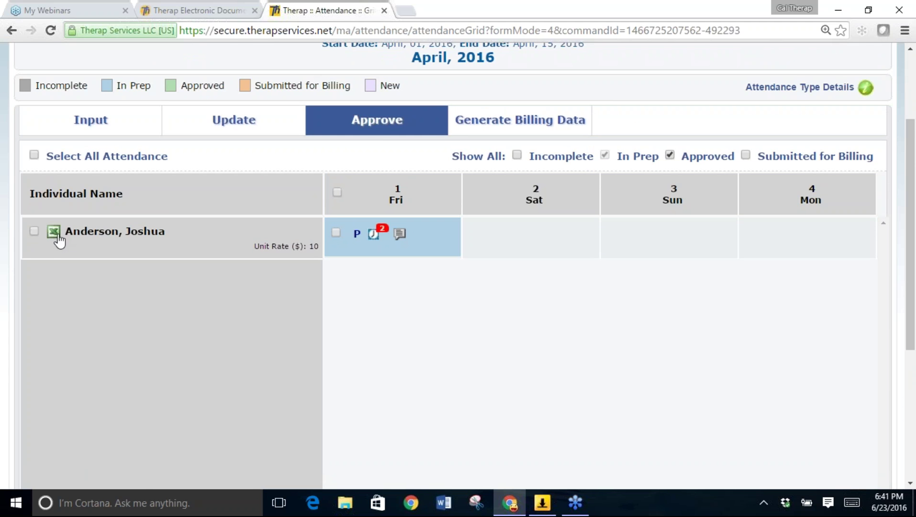
pyautogui.click(54, 233)
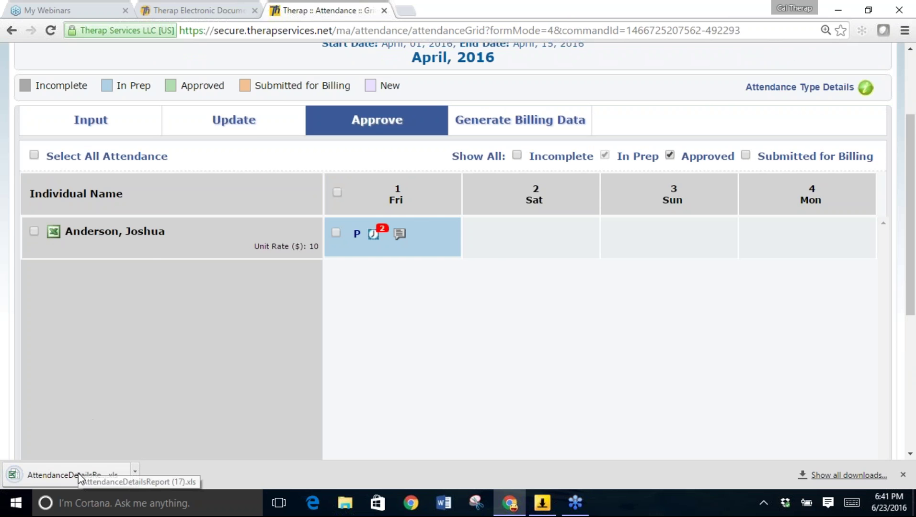
# Open AttendanceDetailsReport (17).xls, maximize it to read the two 04/01 120-minute entries, then minimize Excel.
pyautogui.click(80, 478)
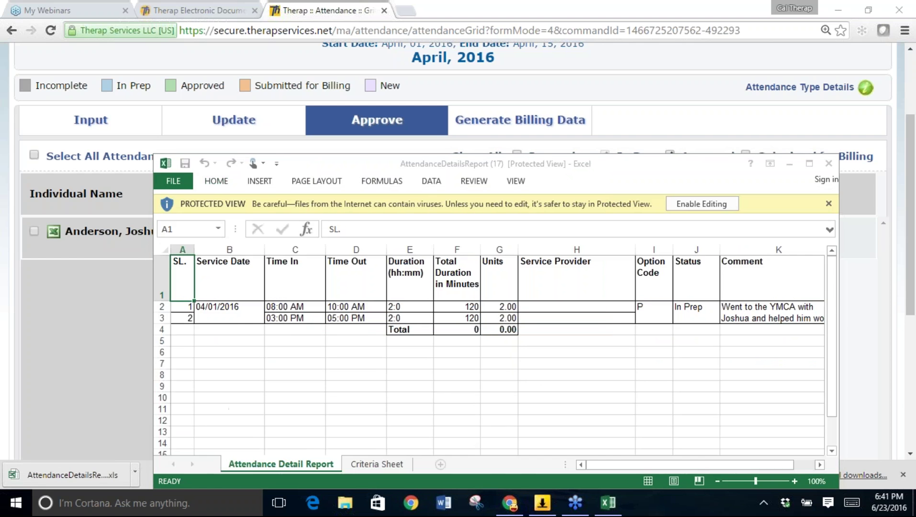
pyautogui.click(809, 163)
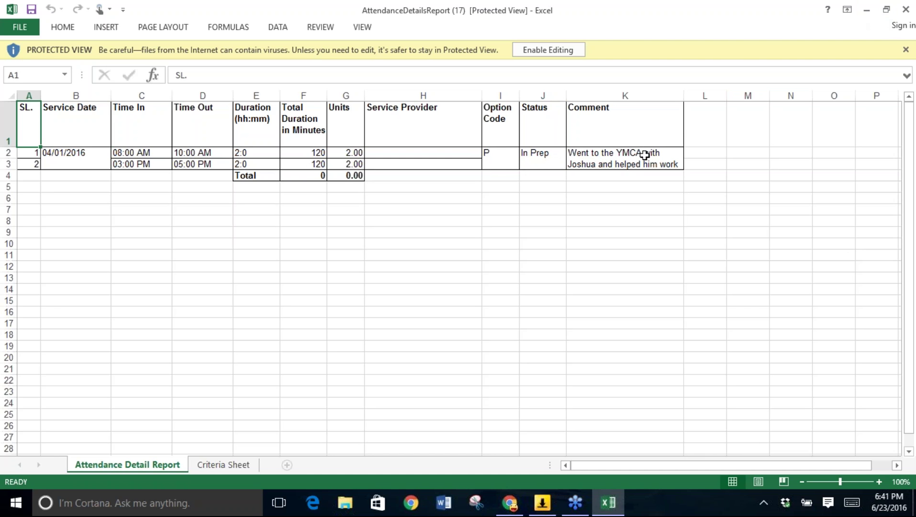
pyautogui.click(866, 9)
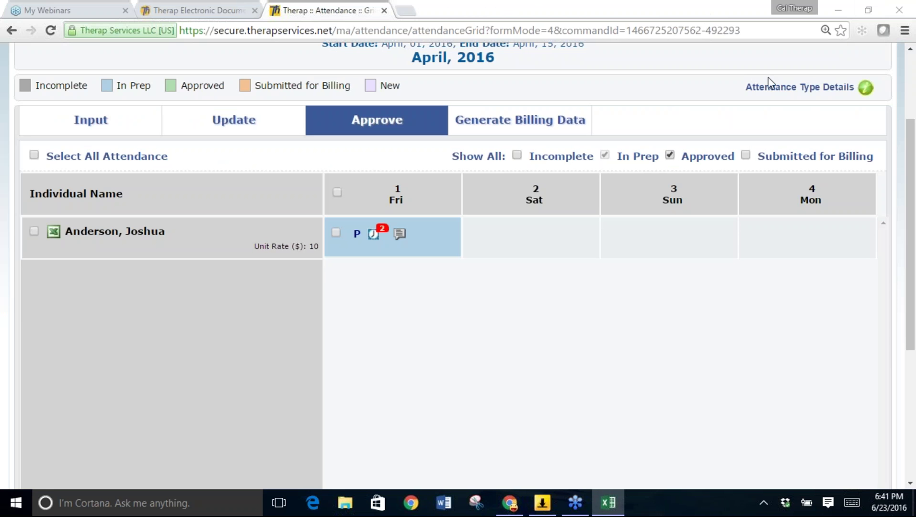
# Back in Therap, select the individual's Friday April 1 attendance row and approve it.
pyautogui.click(662, 99)
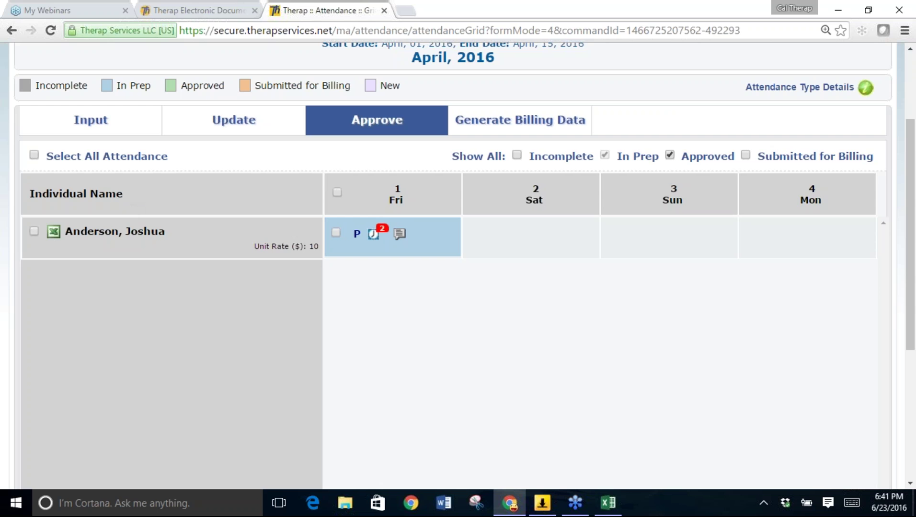
pyautogui.click(34, 232)
pyautogui.scroll(-2, 522, 333)
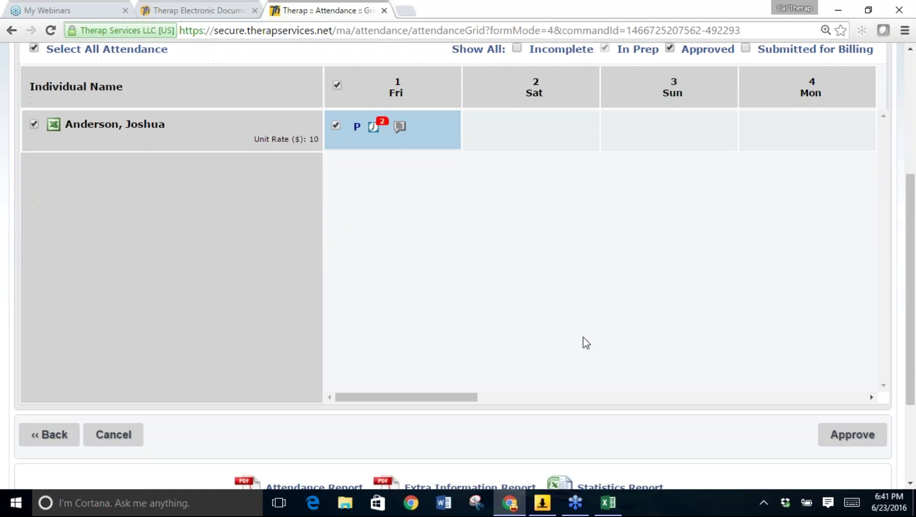
pyautogui.click(878, 429)
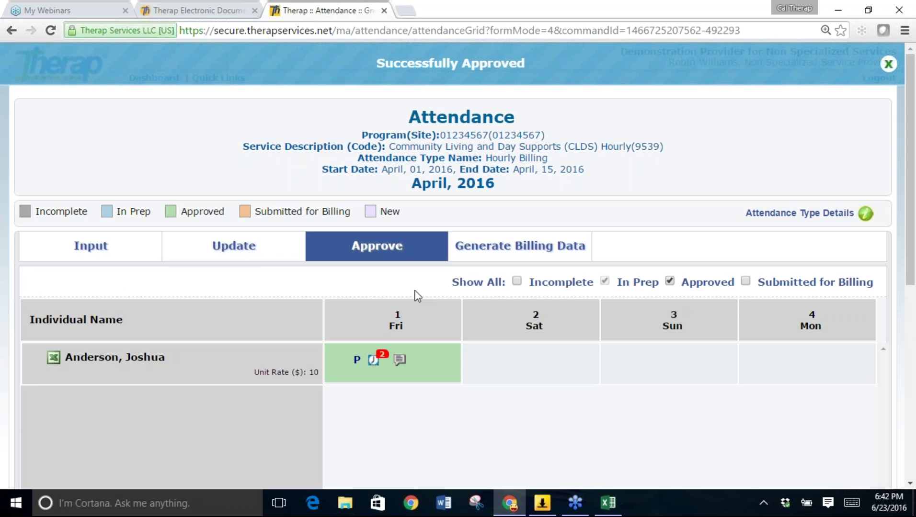
pyautogui.click(510, 254)
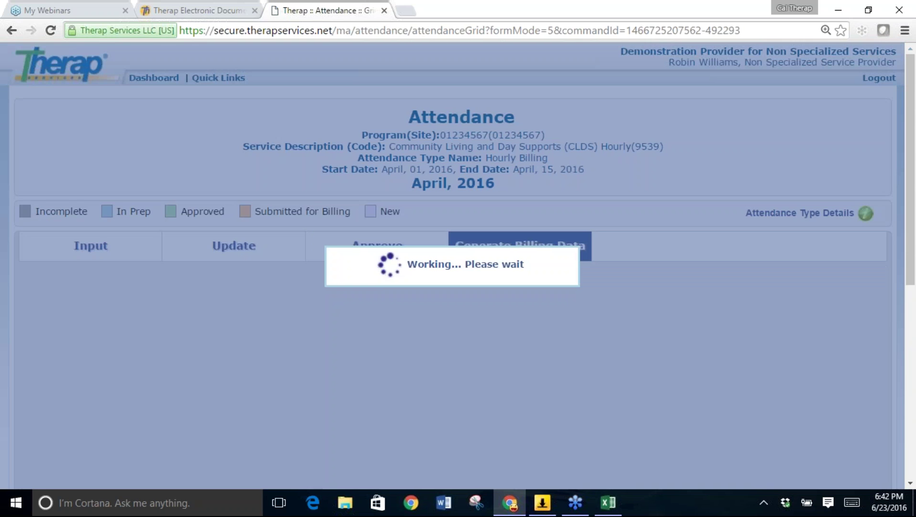
pyautogui.scroll(-2, 453, 240)
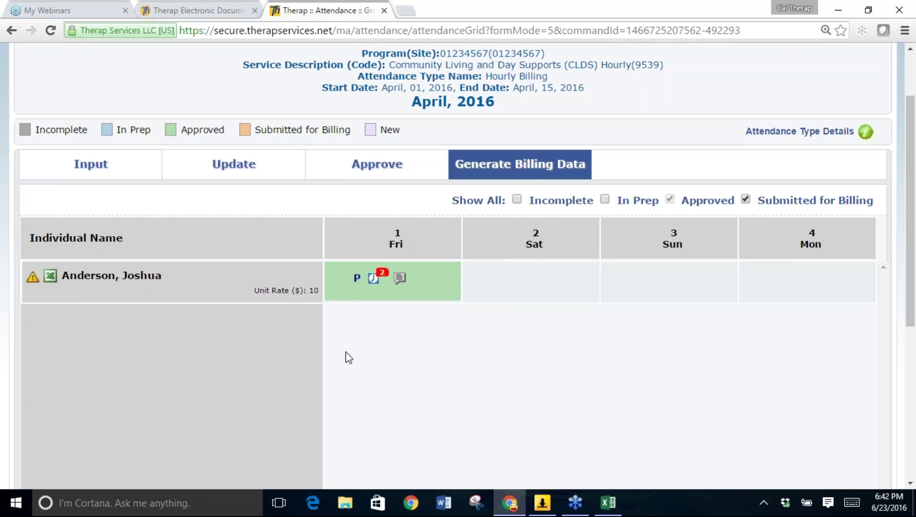
pyautogui.scroll(-1, 348, 358)
pyautogui.scroll(-1, 502, 349)
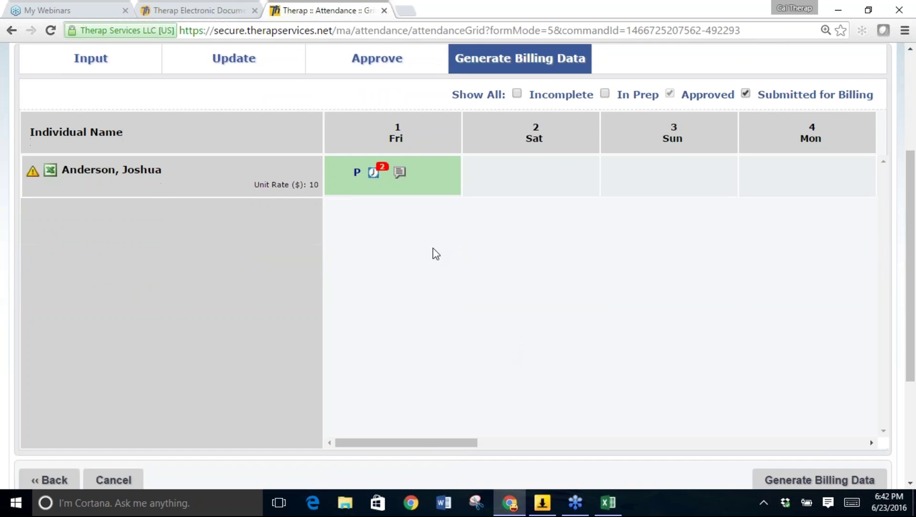
pyautogui.moveTo(424, 449); pyautogui.dragTo(391, 421)
pyautogui.scroll(2, 417, 369)
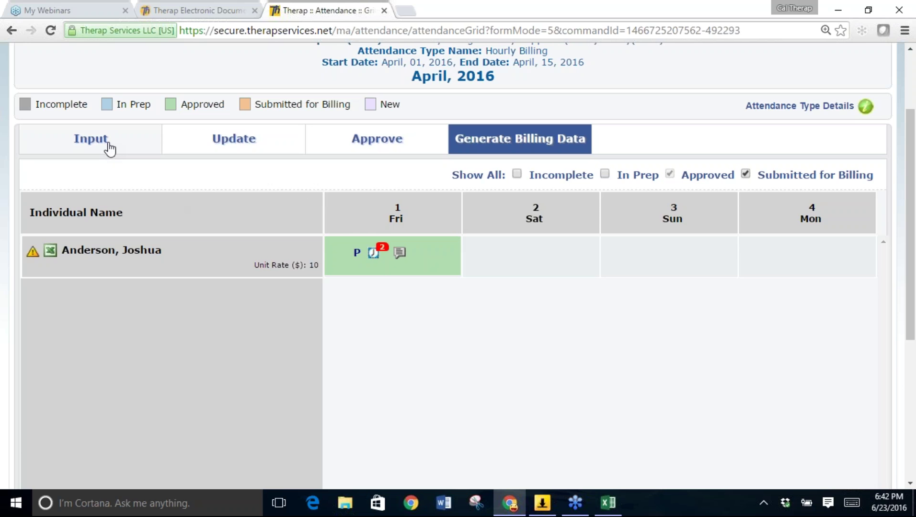
# In the Input view, mark the Sunday 3 cell for a new attendance entry.
pyautogui.click(110, 149)
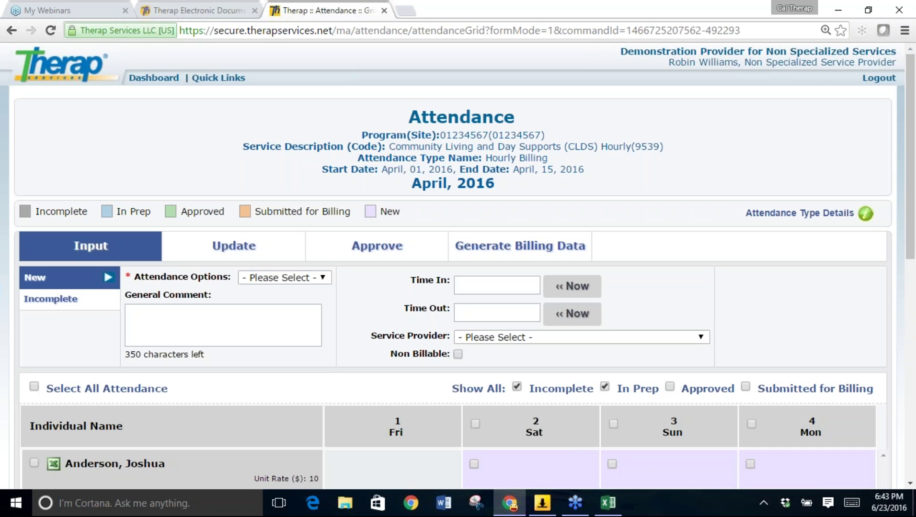
pyautogui.scroll(-3, 458, 264)
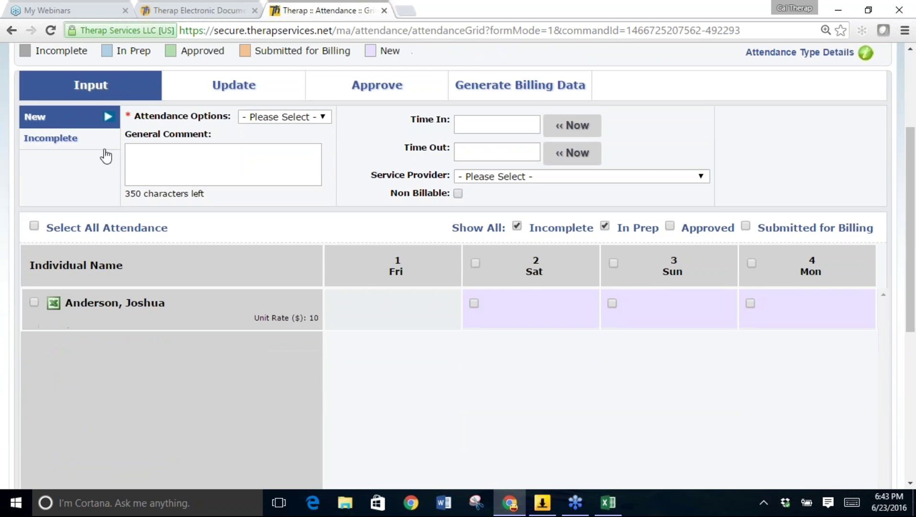
pyautogui.click(469, 324)
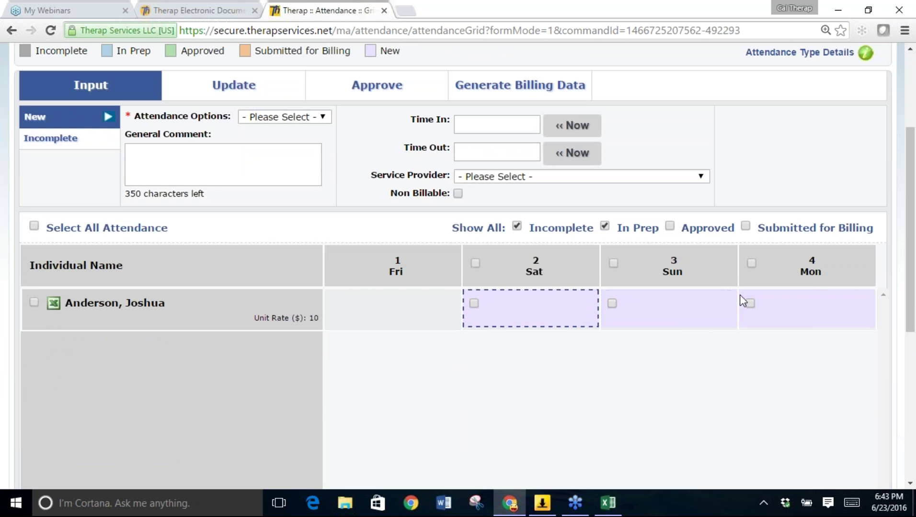
pyautogui.click(505, 305)
pyautogui.click(610, 303)
pyautogui.click(610, 303)
pyautogui.click(610, 306)
pyautogui.click(612, 304)
# Set the entry to Present with Time In 8:30 am and Time Out 12:10 pm.
pyautogui.click(268, 117)
pyautogui.click(267, 144)
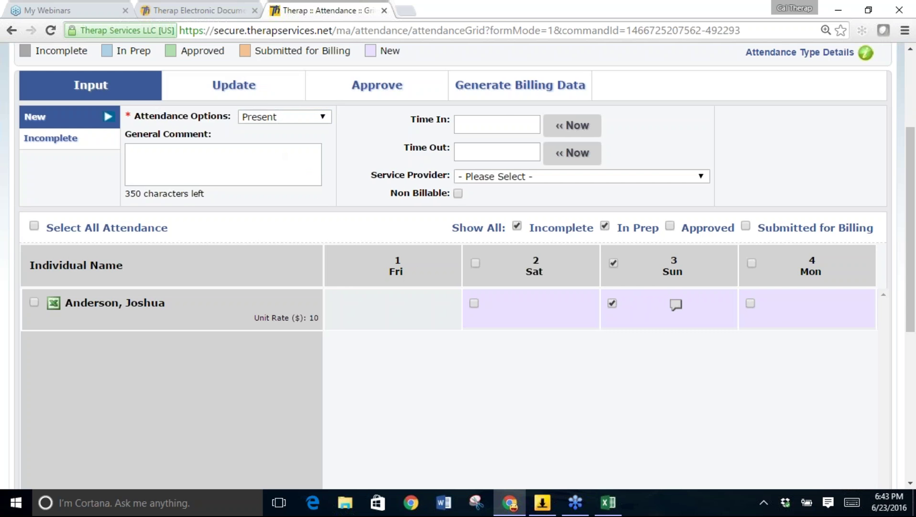
pyautogui.click(494, 120)
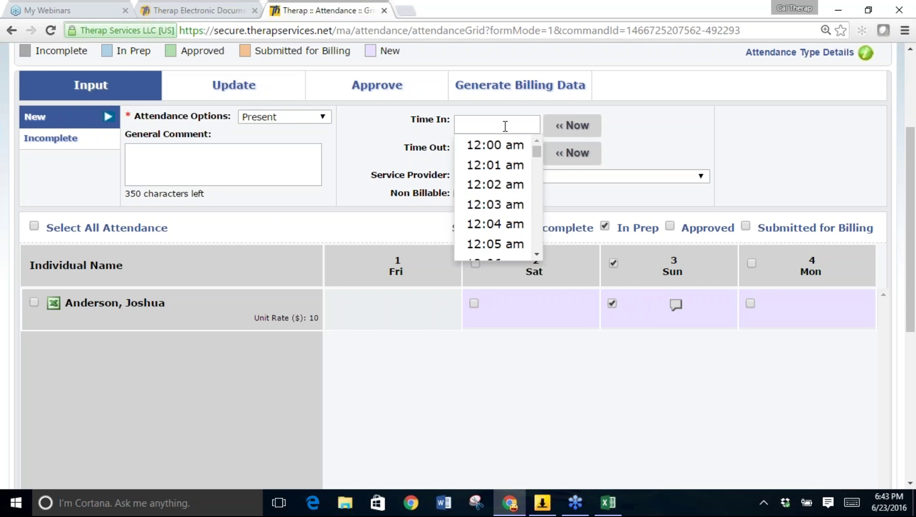
pyautogui.moveTo(537, 143); pyautogui.dragTo(544, 191)
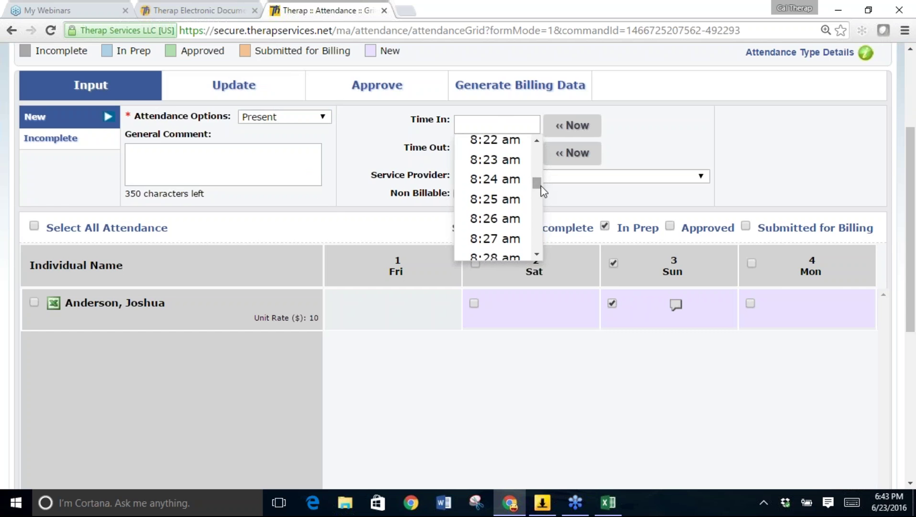
pyautogui.click(537, 255)
pyautogui.click(537, 254)
pyautogui.click(538, 254)
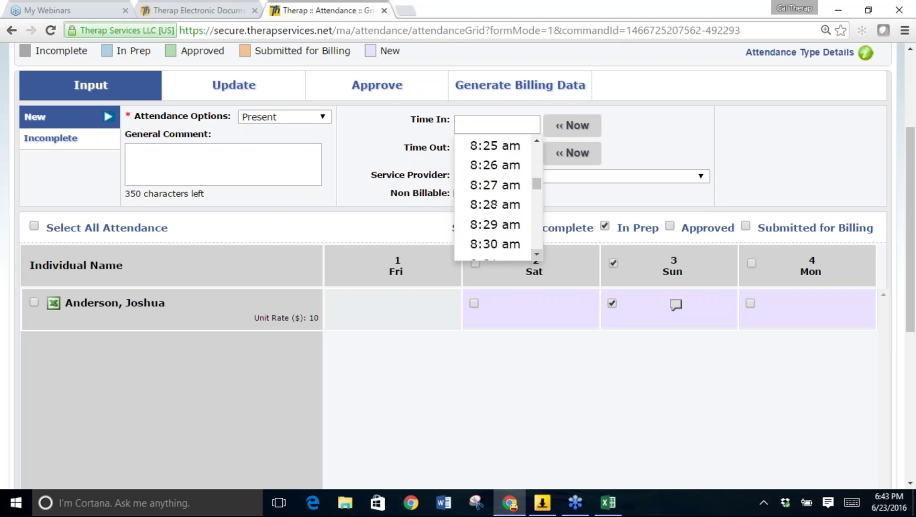
pyautogui.click(511, 245)
pyautogui.click(529, 146)
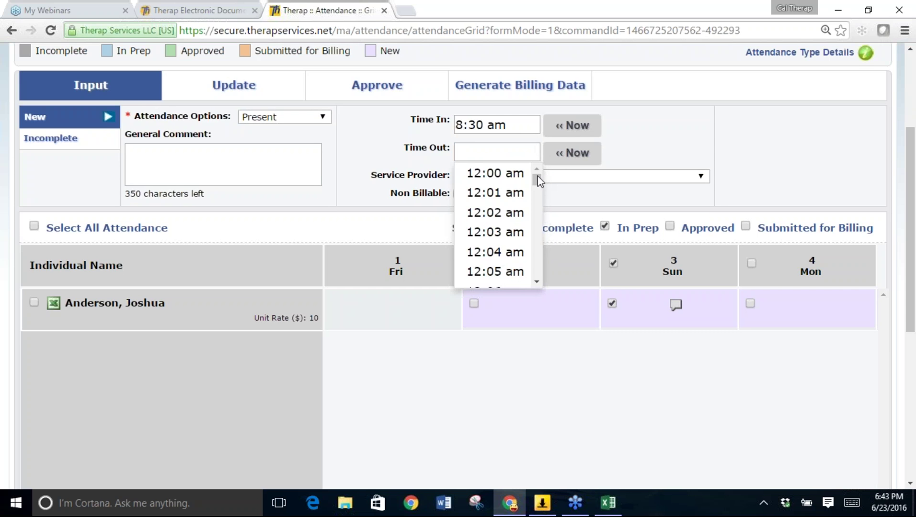
pyautogui.moveTo(538, 176); pyautogui.dragTo(543, 229)
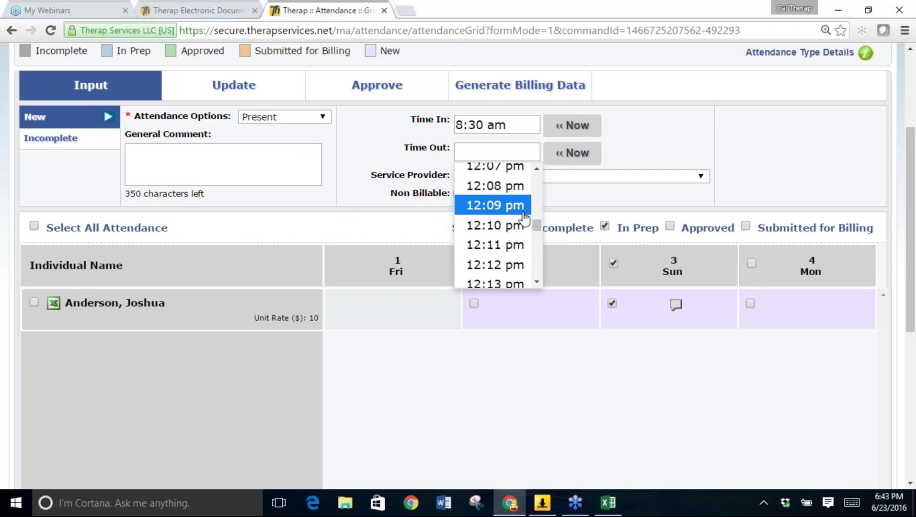
pyautogui.click(517, 227)
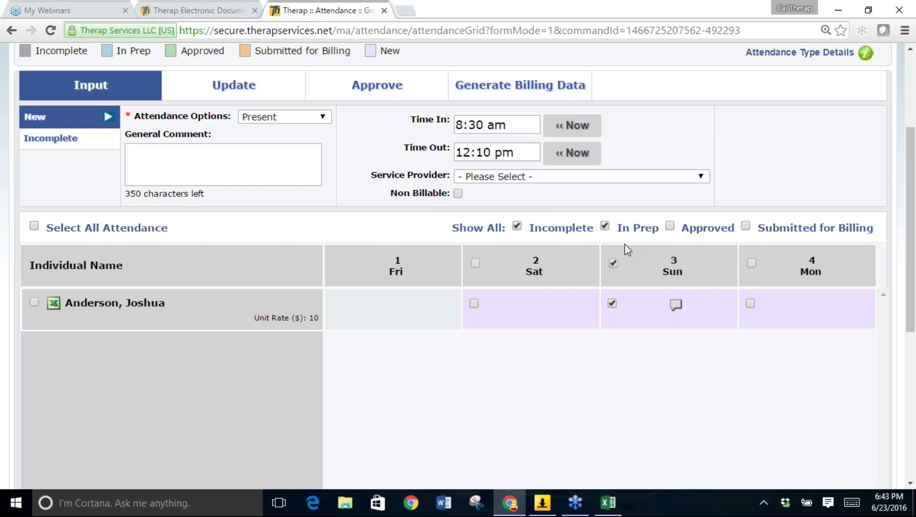
pyautogui.click(642, 302)
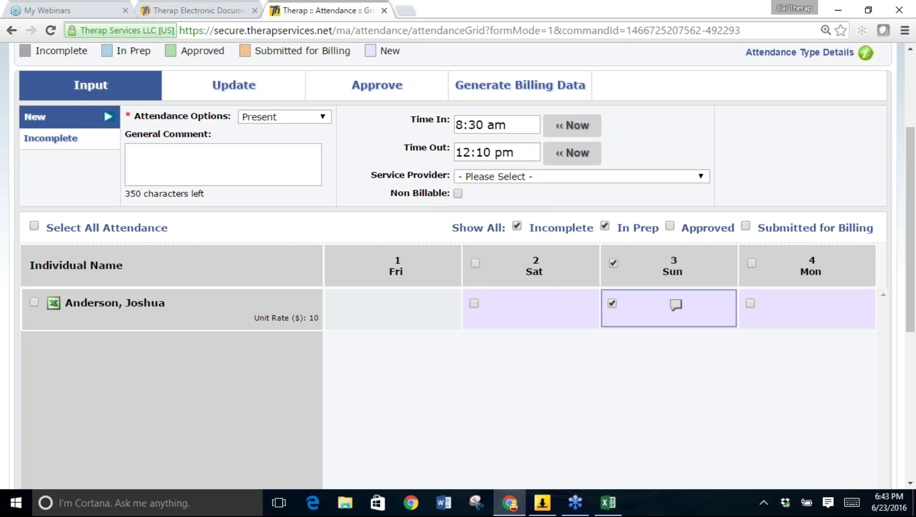
# Add the comment 'Went to the ymca......' to Sunday 3's new attendance entry.
pyautogui.click(676, 306)
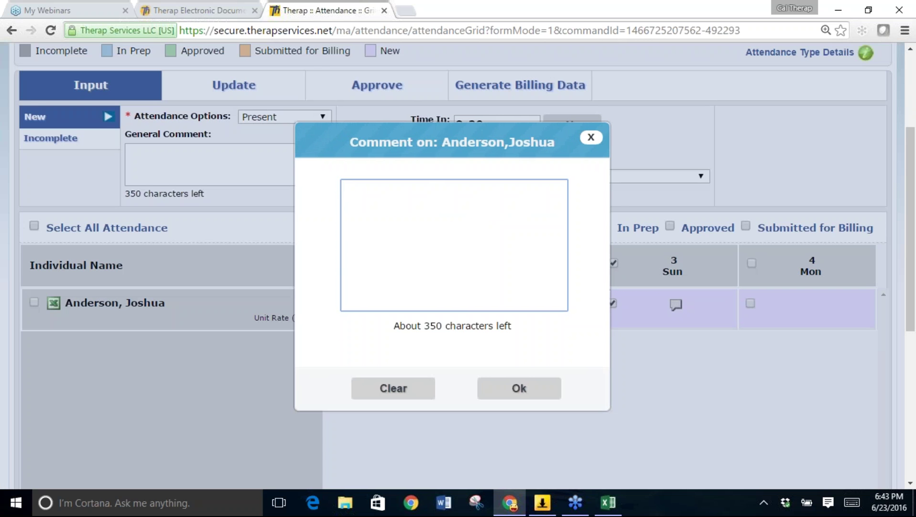
pyautogui.write('Went to the ymca......')
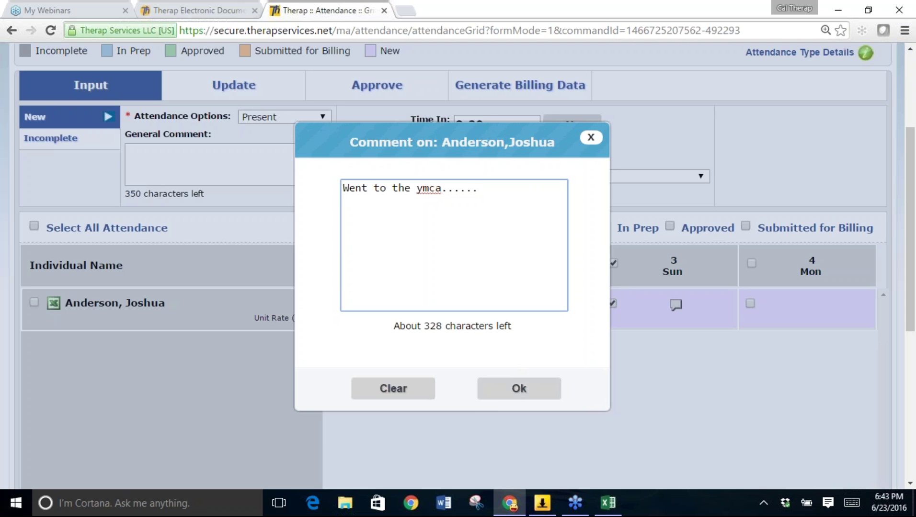
pyautogui.click(514, 397)
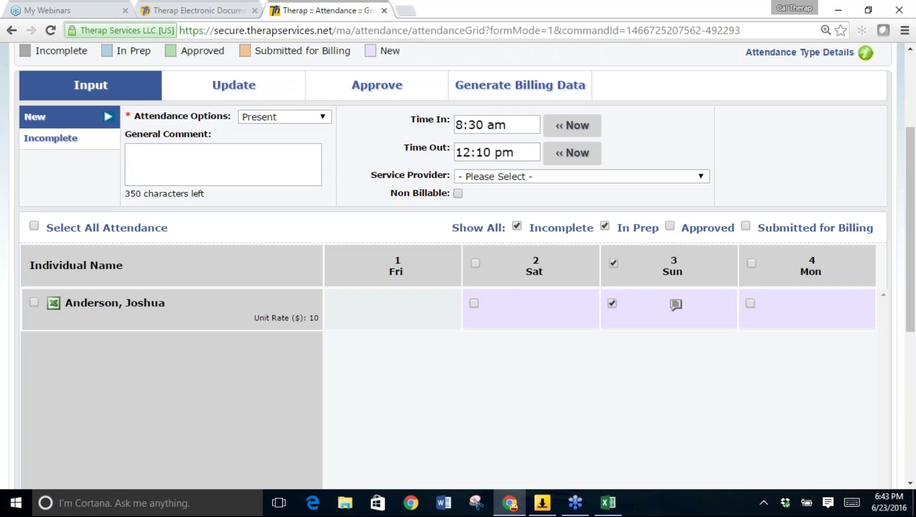
pyautogui.scroll(-5, 424, 181)
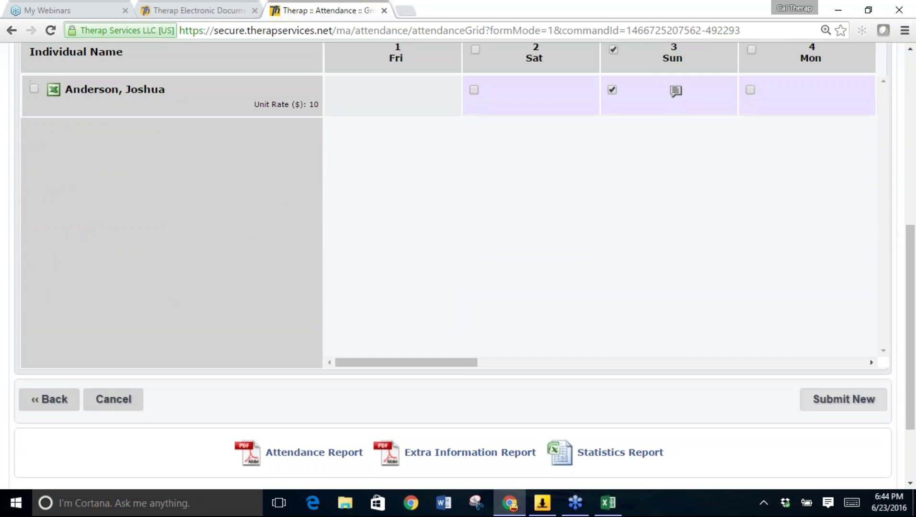
# Submit the new Sunday 3 attendance and show Approved entries in the grid too.
pyautogui.click(831, 404)
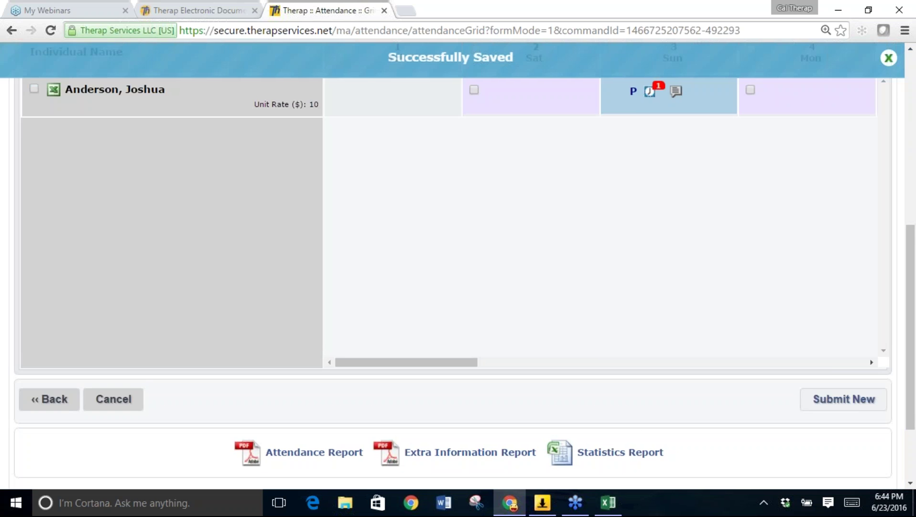
pyautogui.scroll(3, 683, 398)
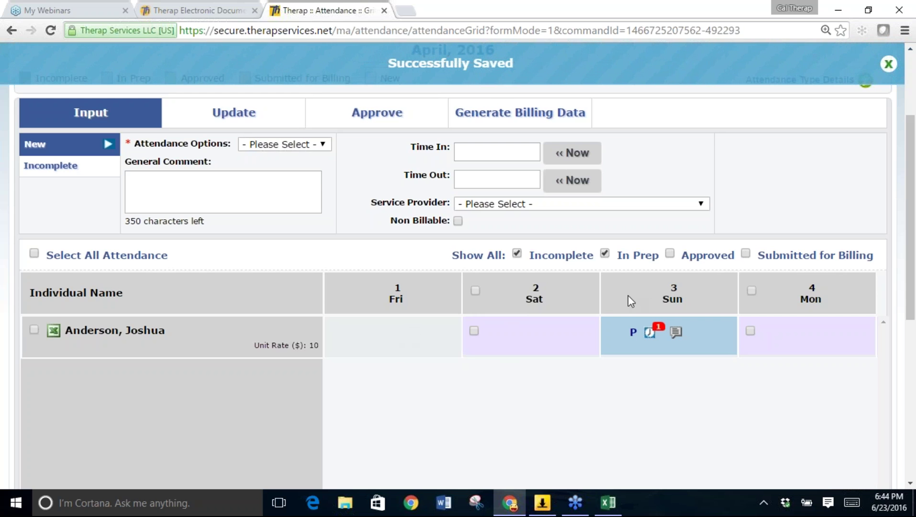
pyautogui.click(671, 254)
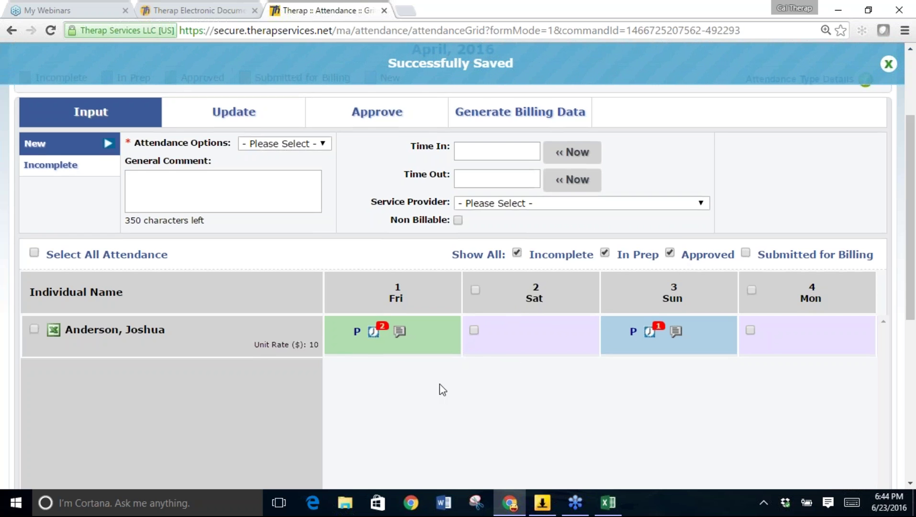
pyautogui.scroll(-2, 438, 388)
pyautogui.scroll(-3, 438, 389)
pyautogui.moveTo(432, 419); pyautogui.dragTo(348, 315)
# Scroll across the grid to review the days, with Sunday 3 showing as In Prep 'P'.
pyautogui.scroll(3, 349, 314)
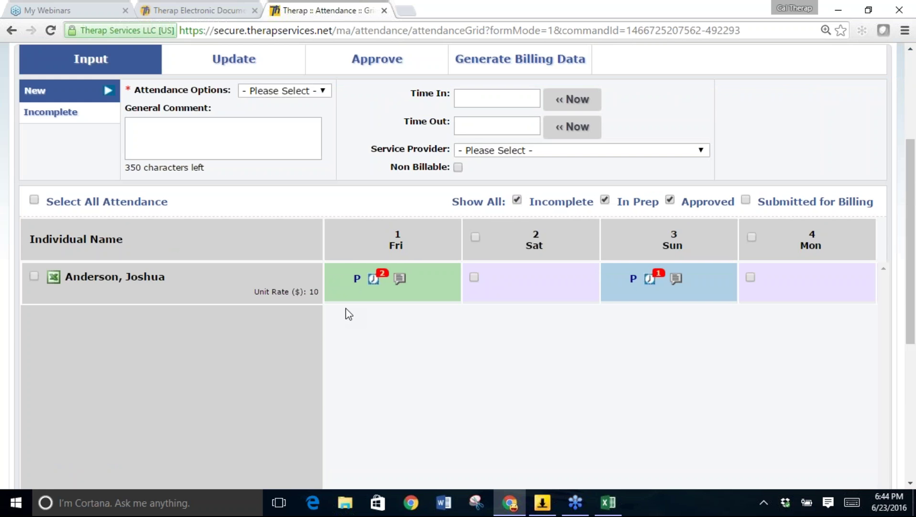
pyautogui.hscroll(2, 346, 312)
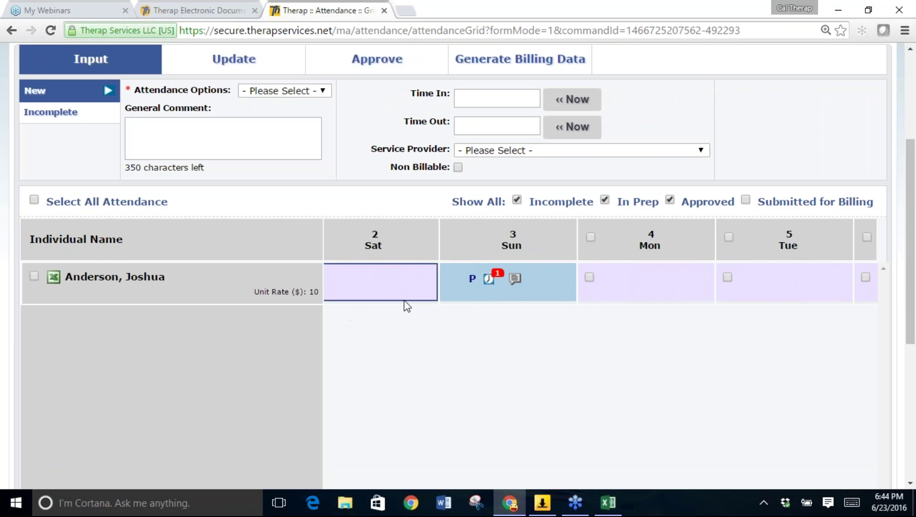
pyautogui.hscroll(1, 575, 326)
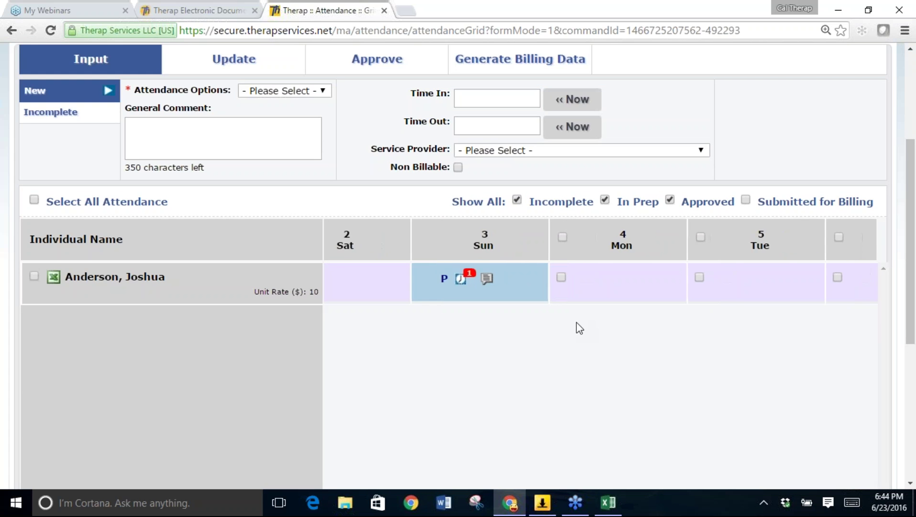
pyautogui.hscroll(10, 577, 324)
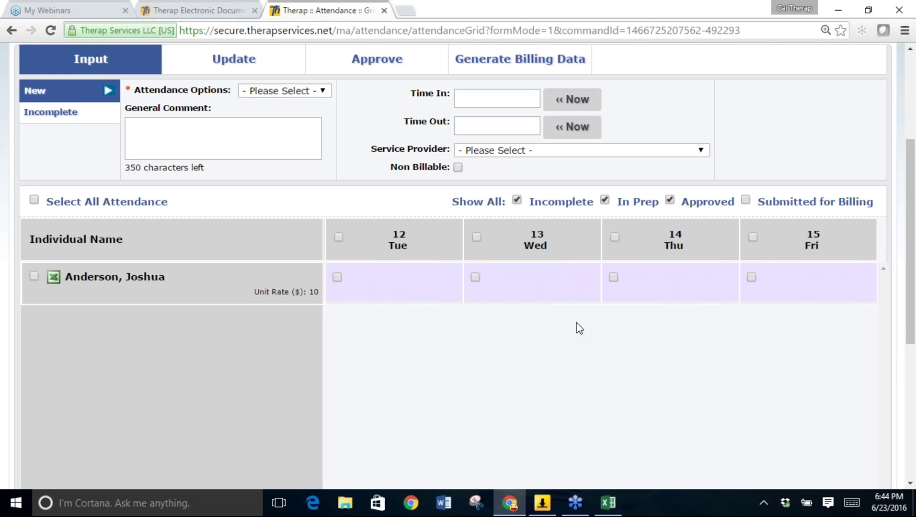
pyautogui.hscroll(-7, 576, 324)
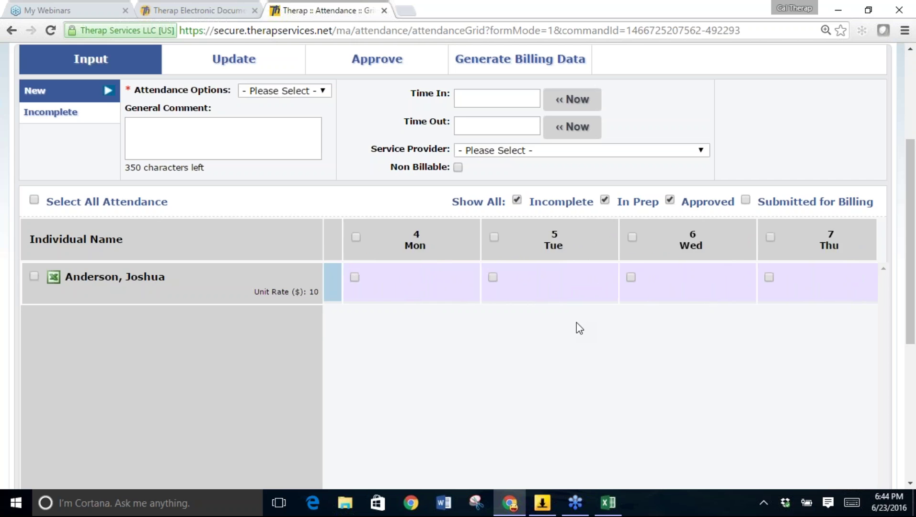
pyautogui.hscroll(-4, 576, 323)
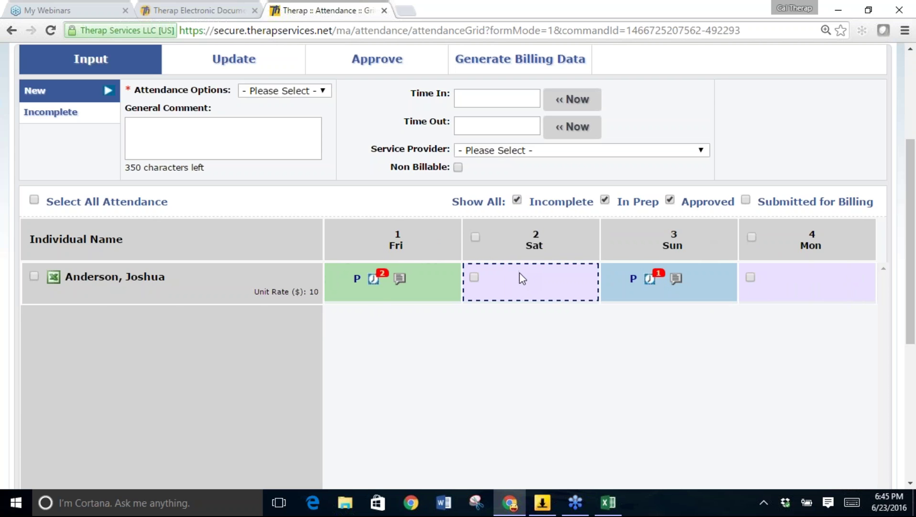
# Select every open day in the individual's row and set the attendance option to Not Scheduled.
pyautogui.click(34, 276)
pyautogui.hscroll(5, 393, 337)
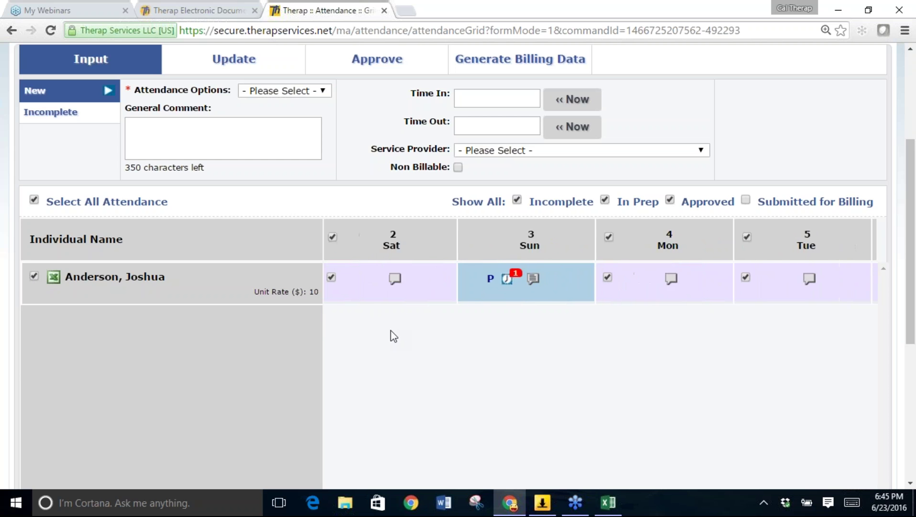
pyautogui.hscroll(10, 393, 336)
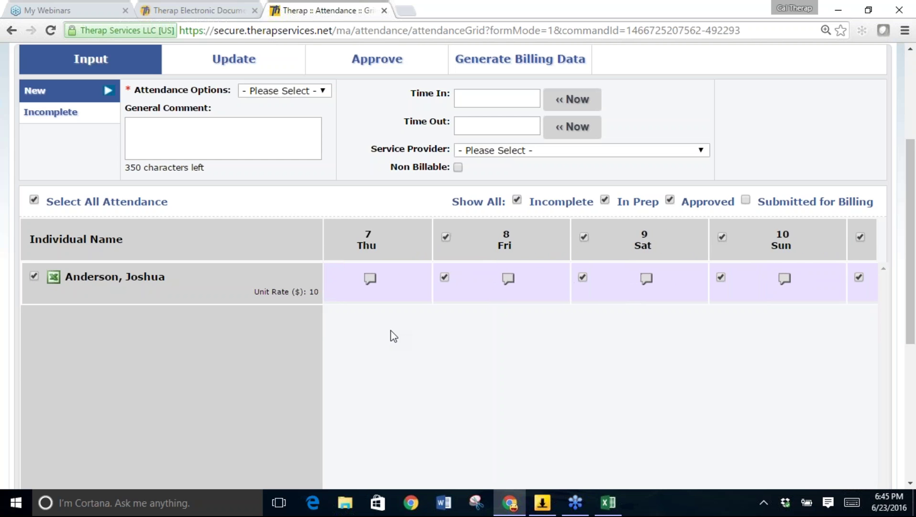
pyautogui.hscroll(-6, 393, 336)
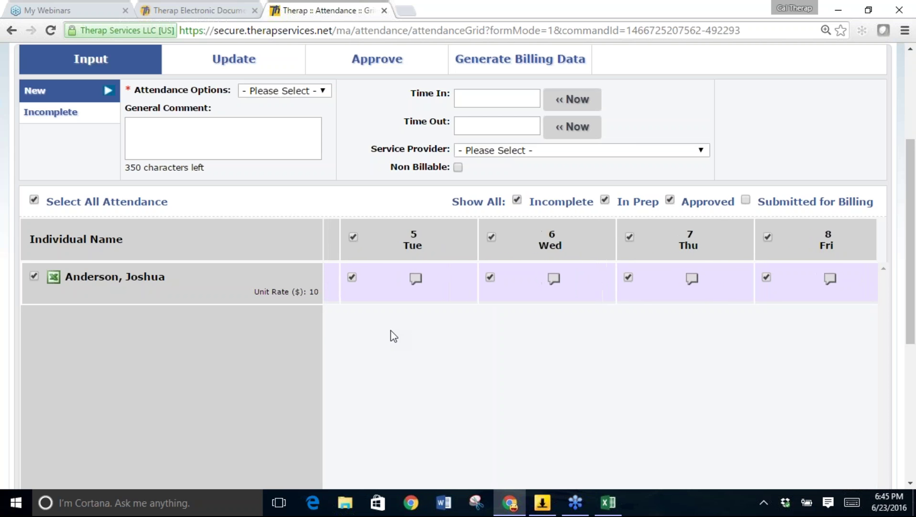
pyautogui.hscroll(-10, 392, 337)
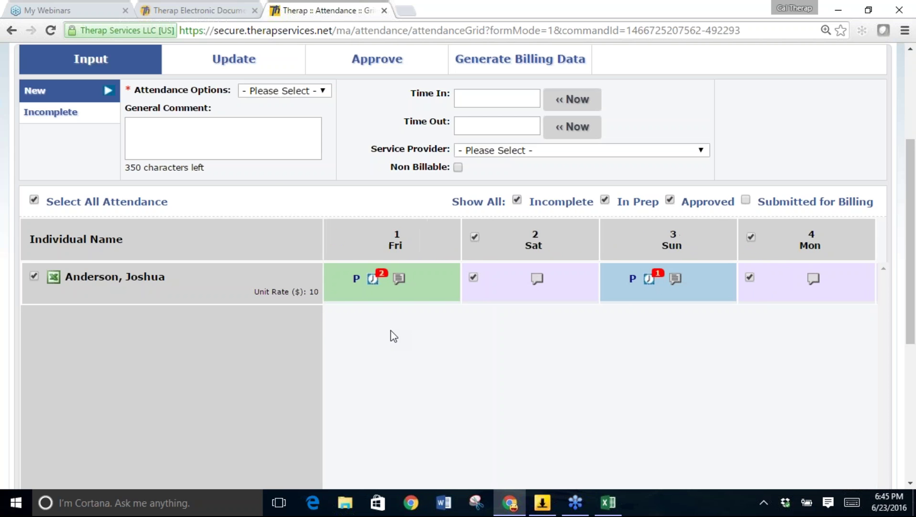
pyautogui.click(282, 94)
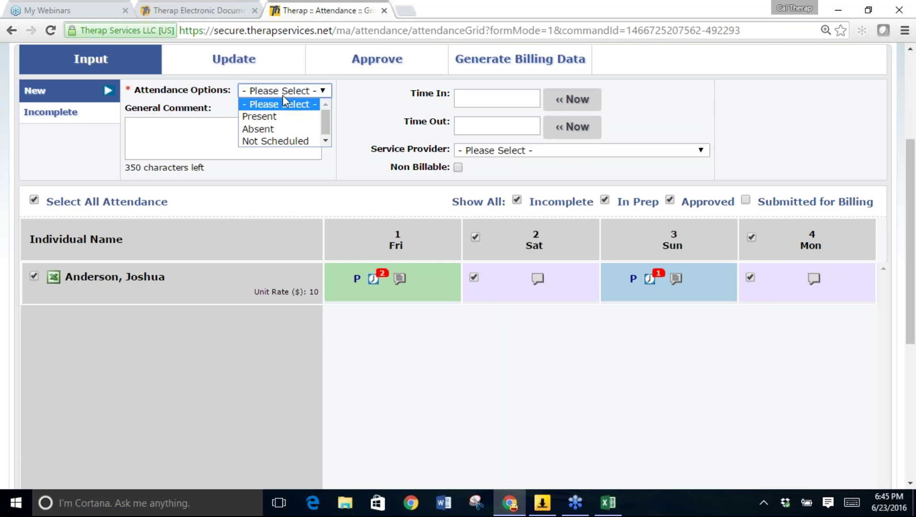
pyautogui.click(286, 141)
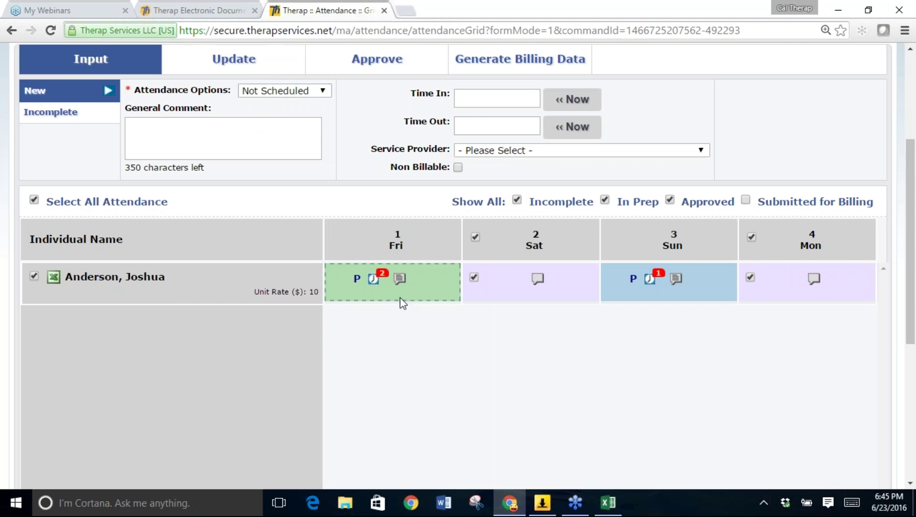
# Submit the Not Scheduled entries, confirm saving without times, and show Approved entries.
pyautogui.scroll(-1, 408, 344)
pyautogui.scroll(-2, 409, 344)
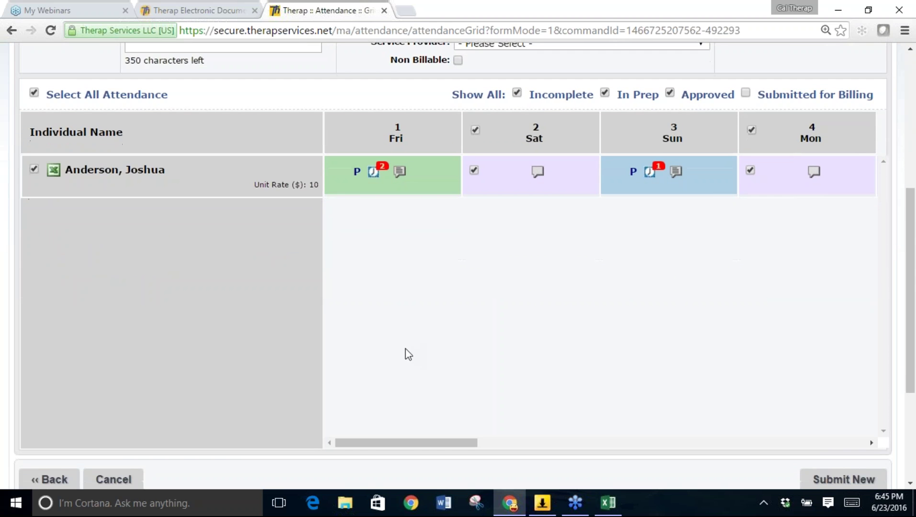
pyautogui.moveTo(386, 446); pyautogui.dragTo(785, 397)
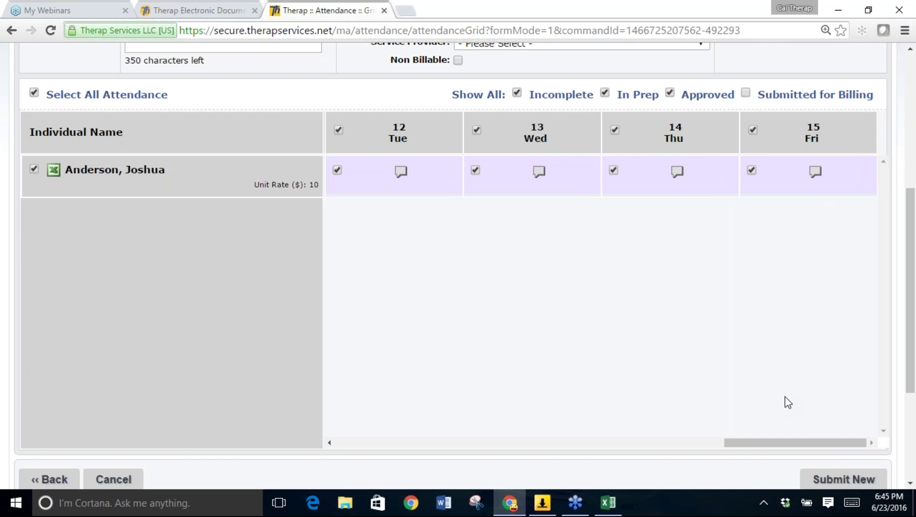
pyautogui.click(829, 480)
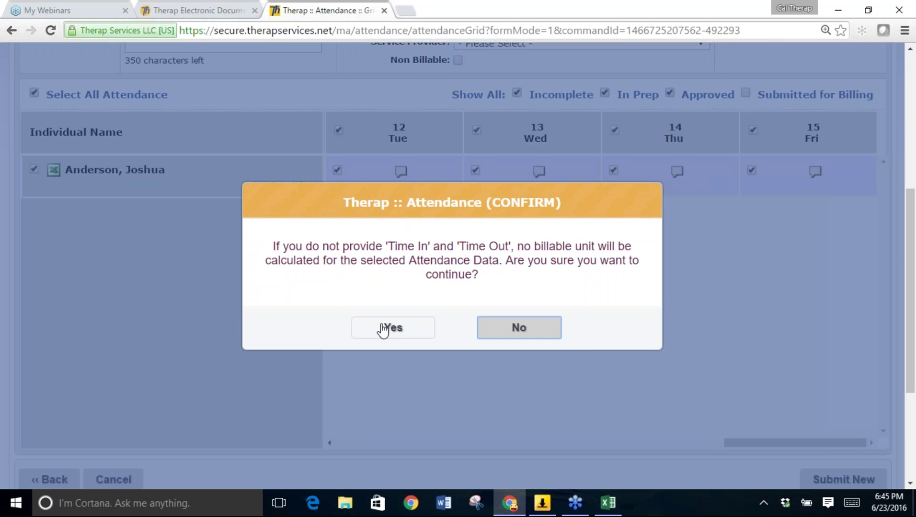
pyautogui.click(384, 330)
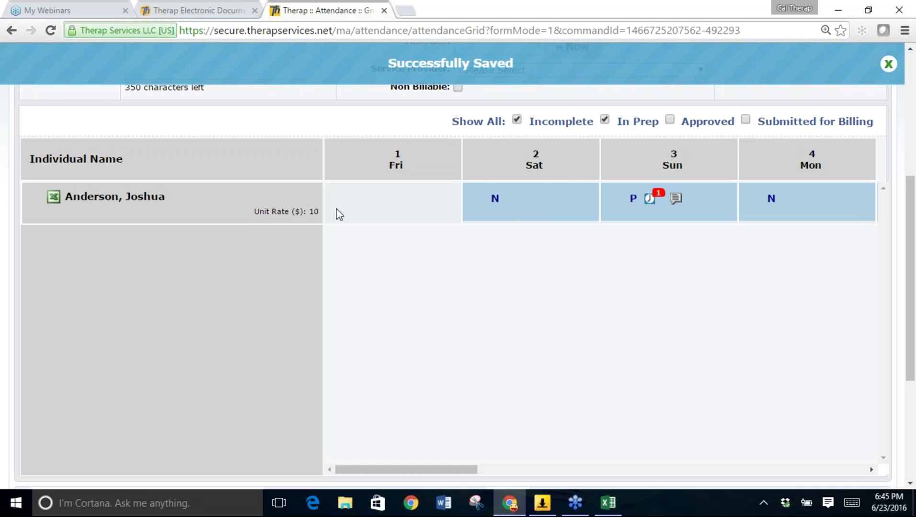
pyautogui.click(670, 119)
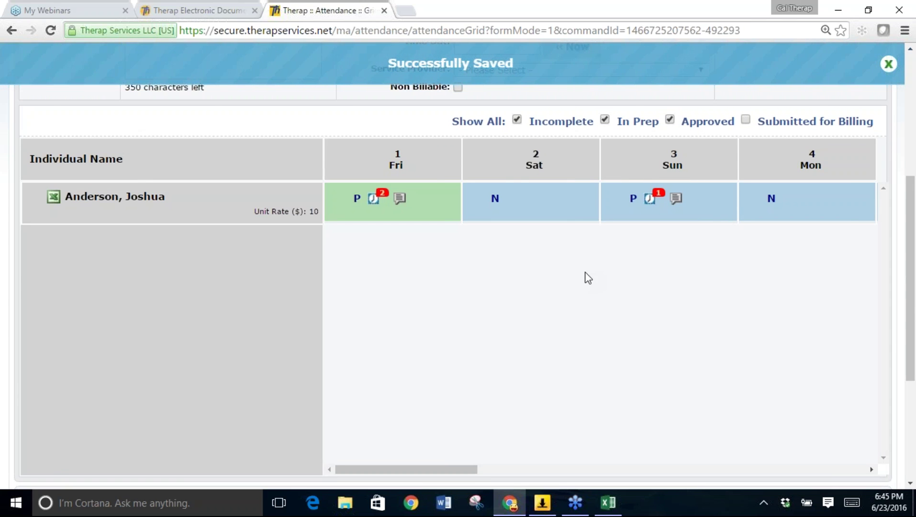
pyautogui.moveTo(392, 470); pyautogui.dragTo(799, 406)
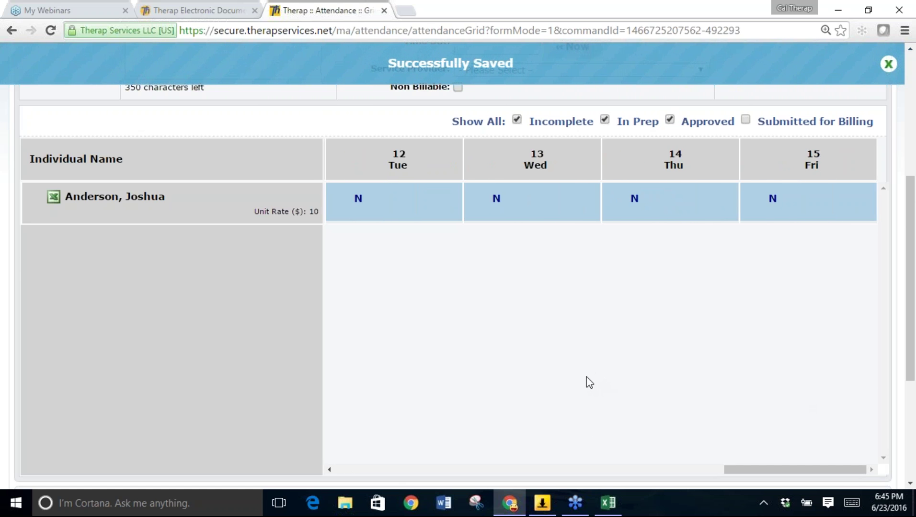
pyautogui.scroll(3, 589, 383)
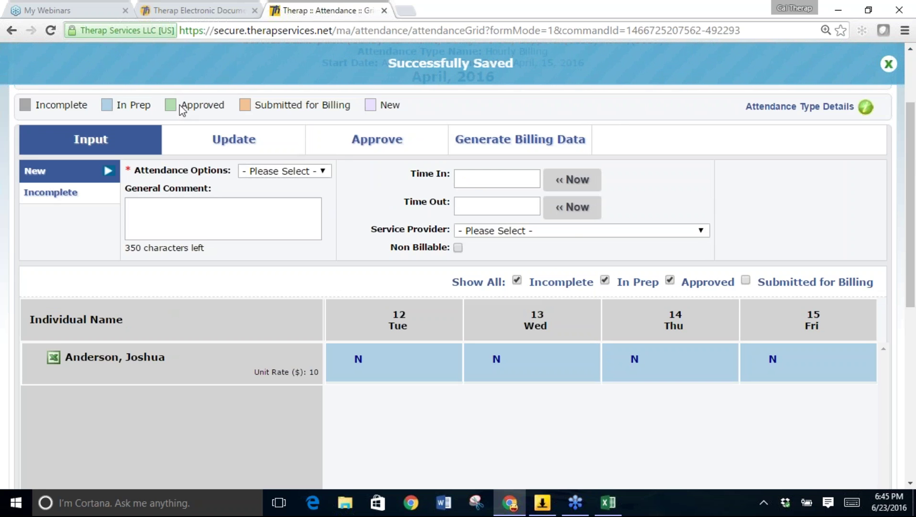
# From the Approve view, download AttendanceDetailsReport (18) and open it in Excel.
pyautogui.click(346, 142)
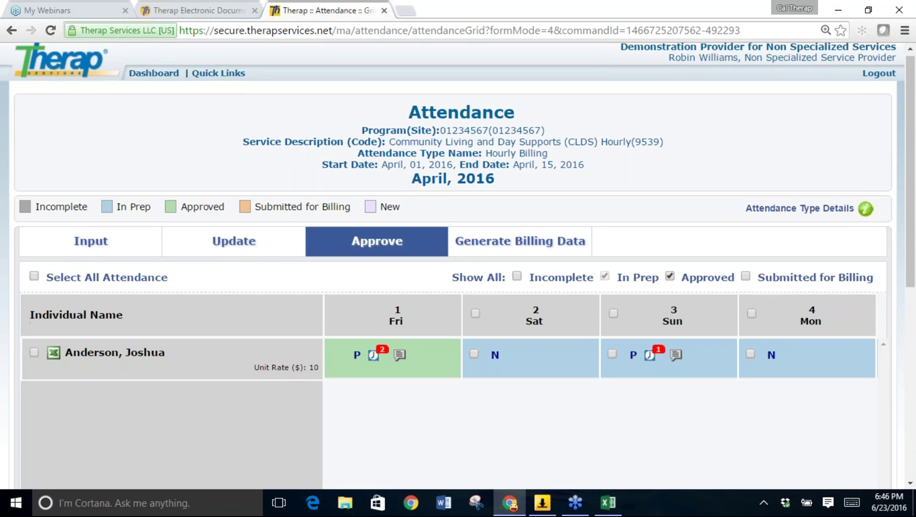
pyautogui.scroll(-2, 458, 264)
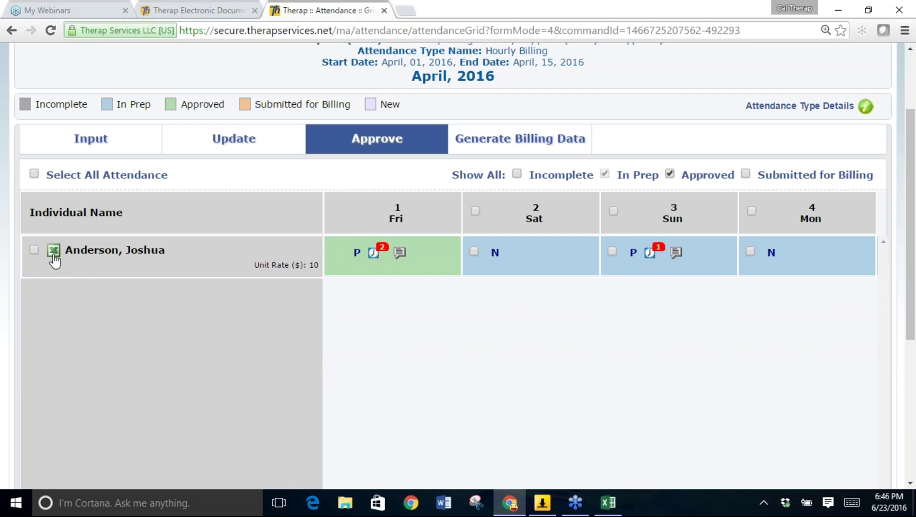
pyautogui.click(54, 254)
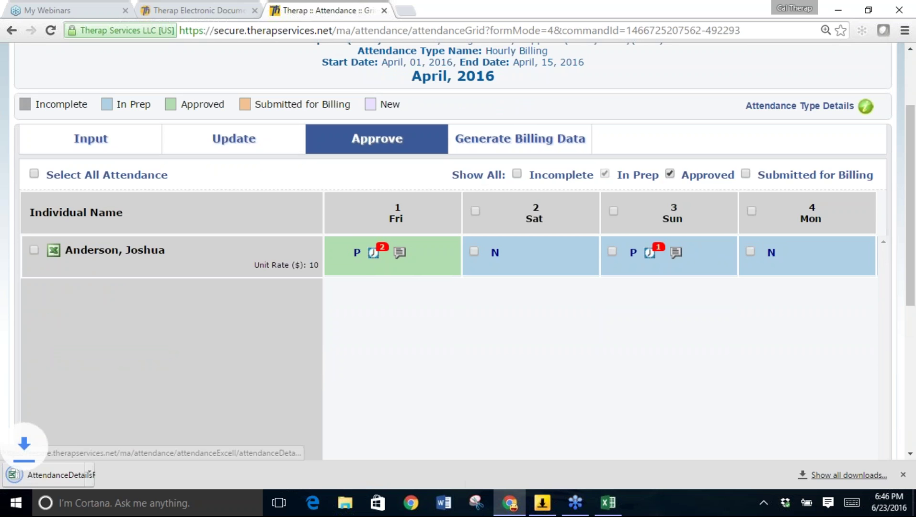
pyautogui.click(59, 477)
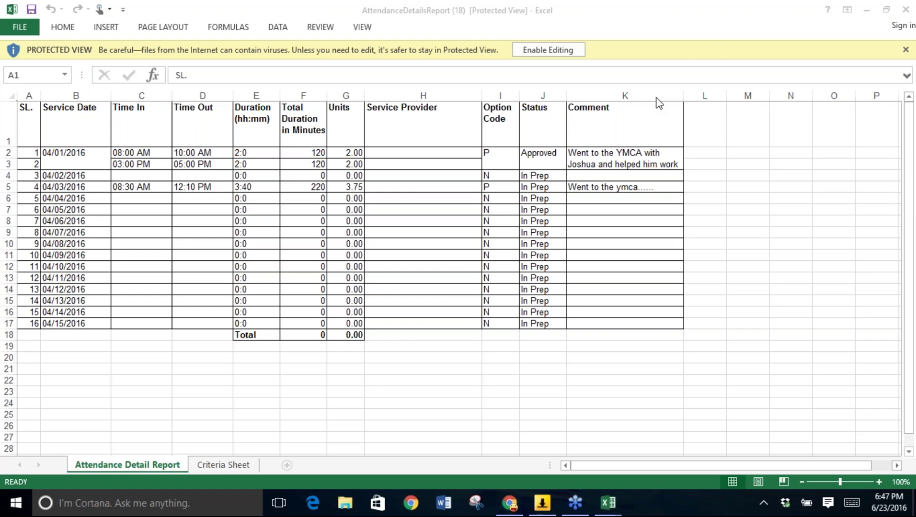
# Review AttendanceDetailsReport (18) for 04/01–04/15/2016, then minimize Excel.
pyautogui.click(869, 12)
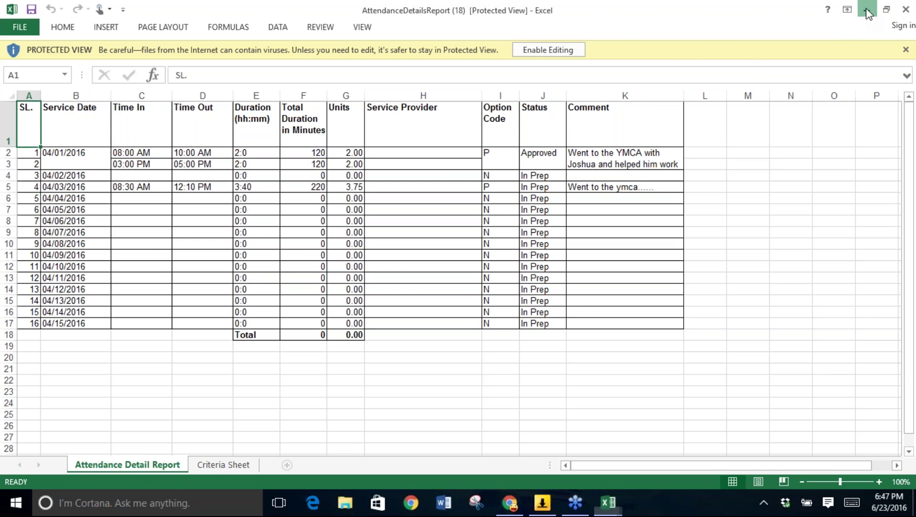
pyautogui.click(868, 12)
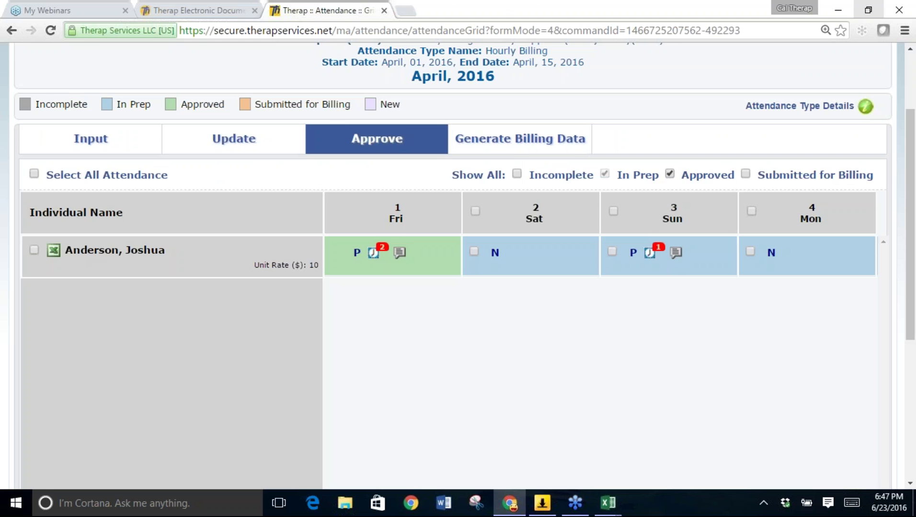
# Select all of the individual's April 1–15 attendance days and check them against the Excel report.
pyautogui.click(34, 250)
pyautogui.scroll(-2, 668, 256)
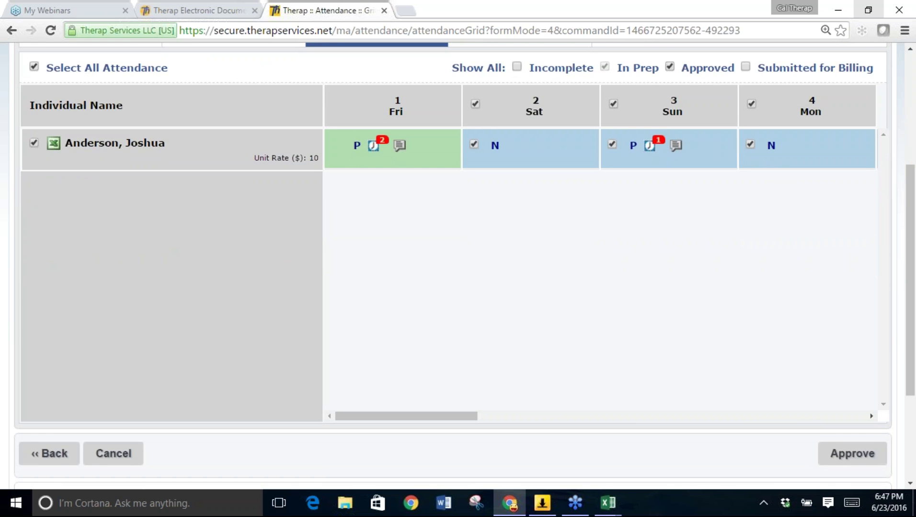
pyautogui.moveTo(607, 504)
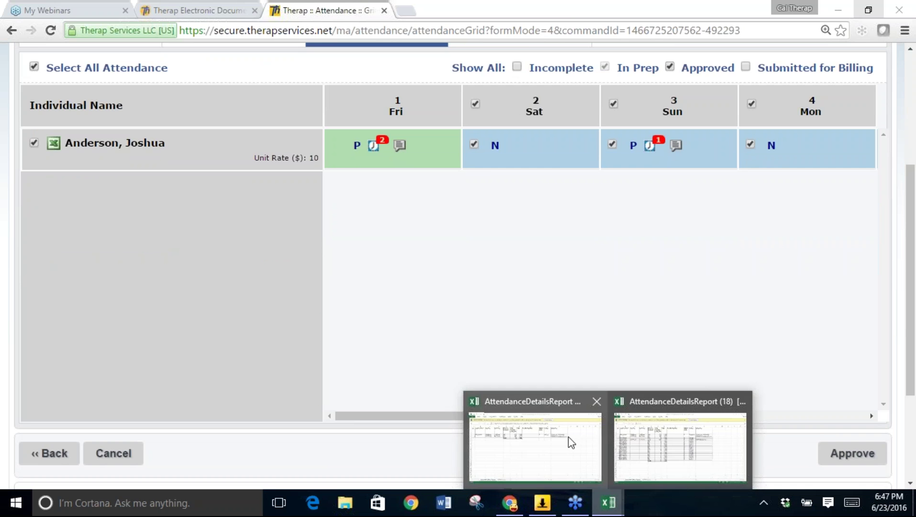
pyautogui.click(657, 454)
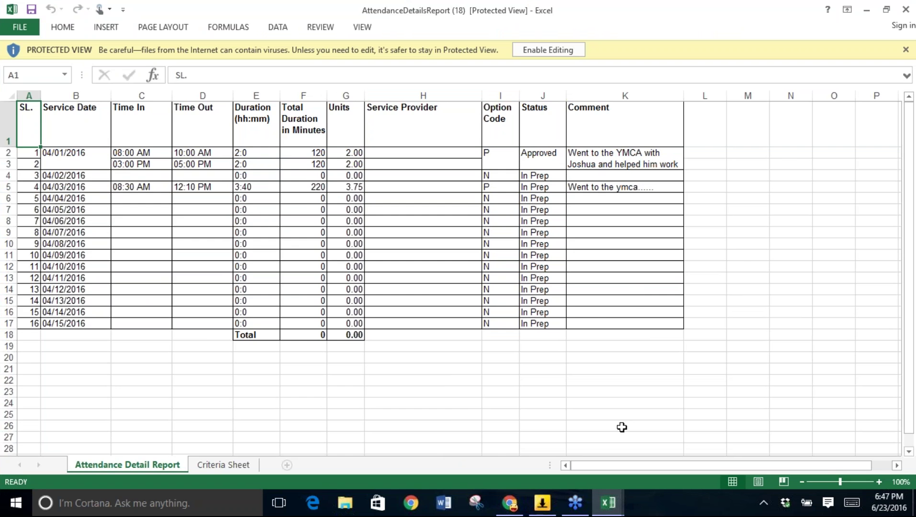
pyautogui.click(509, 503)
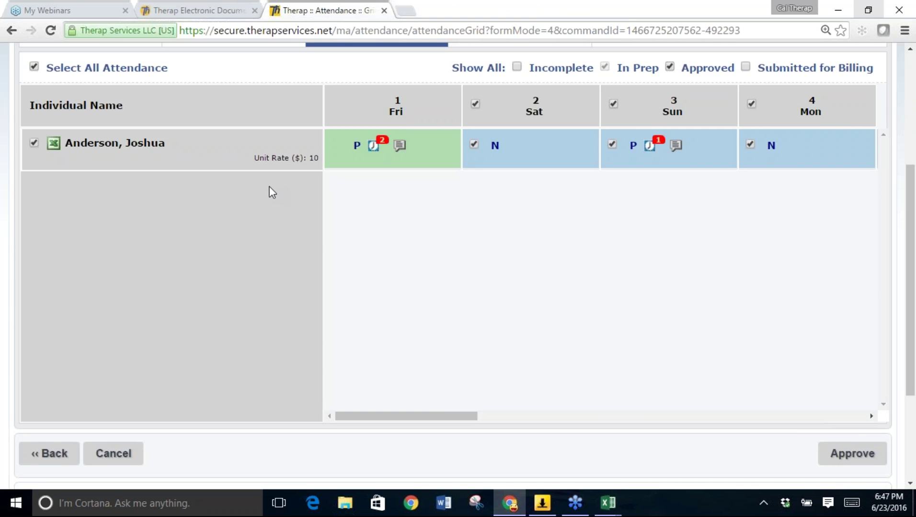
# Approve the selected attendance days so each one turns green as Approved.
pyautogui.scroll(1, 272, 191)
pyautogui.scroll(-1, 269, 190)
pyautogui.click(854, 454)
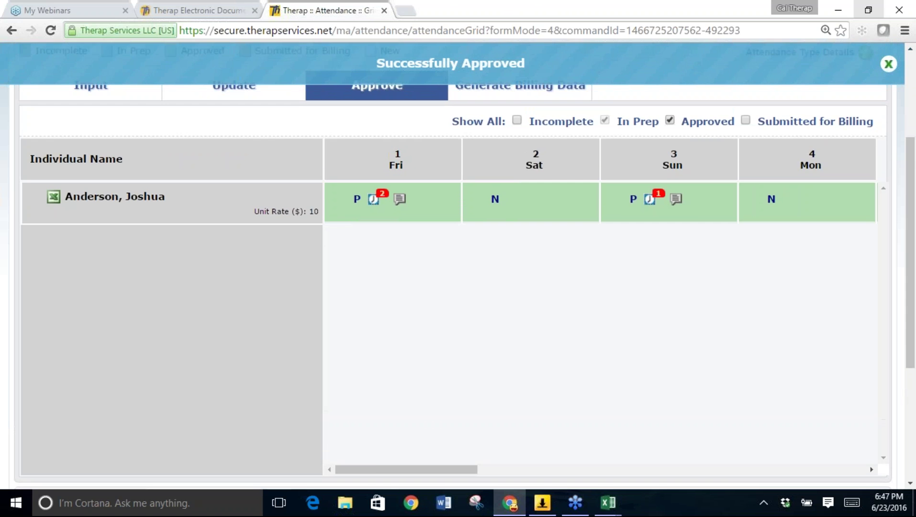
pyautogui.moveTo(369, 471); pyautogui.dragTo(805, 452)
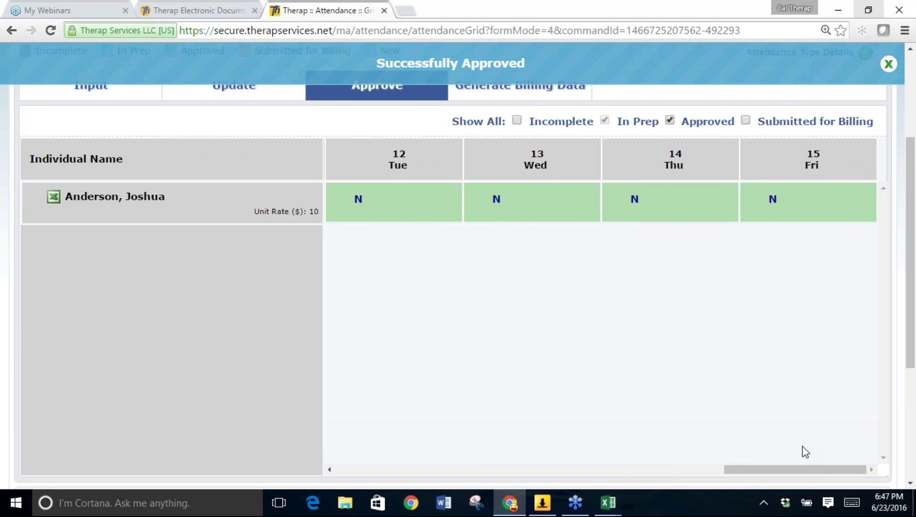
pyautogui.scroll(2, 585, 366)
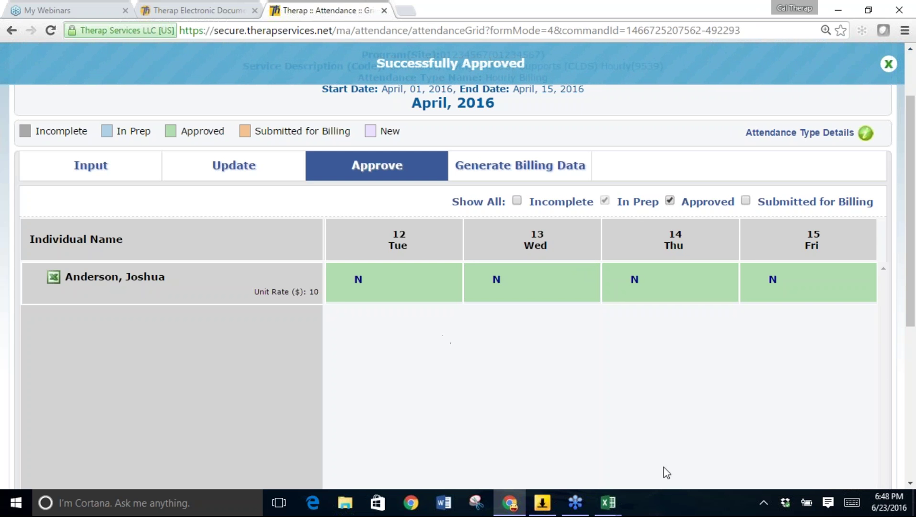
# Bring AttendanceDetailsReport (18) back to the front in Excel to compare with the approved days.
pyautogui.moveTo(608, 503)
pyautogui.click(589, 431)
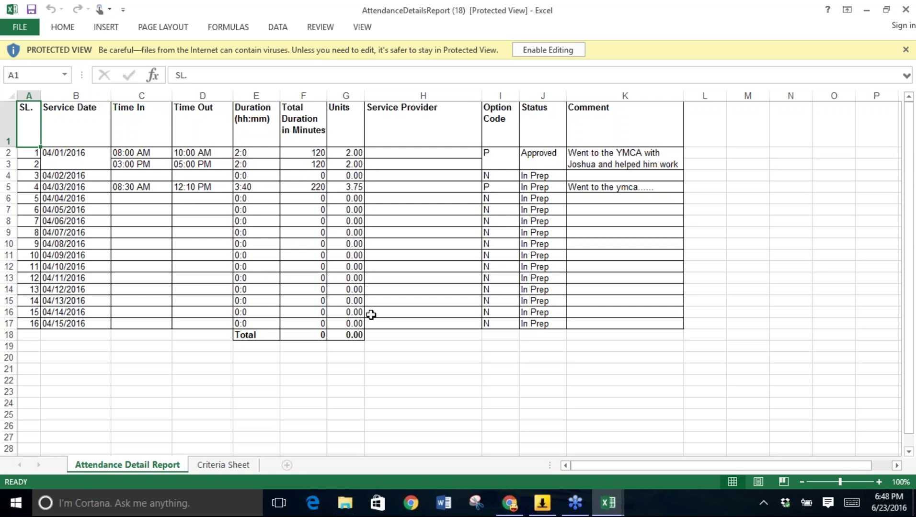
# From Generate Billing Data, download the individual's attendance details and open AttendanceDetailsReport (19) in Excel.
pyautogui.click(867, 9)
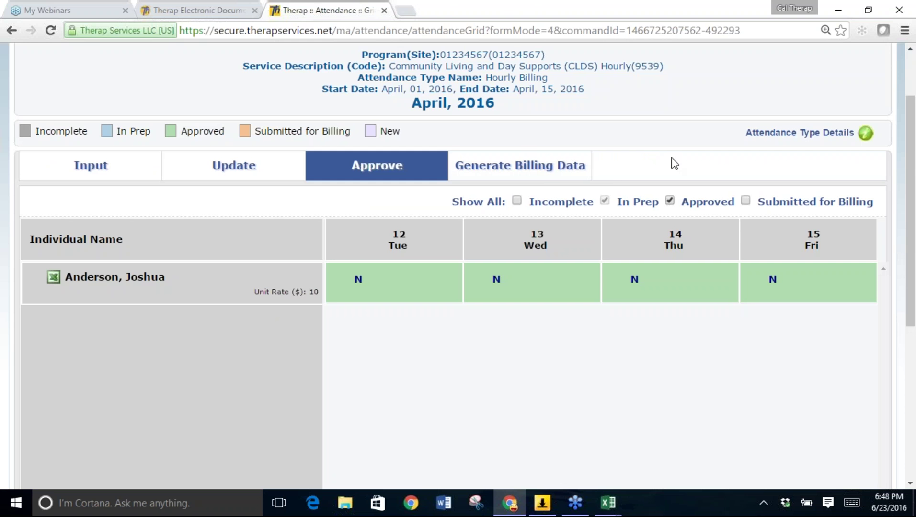
pyautogui.click(546, 168)
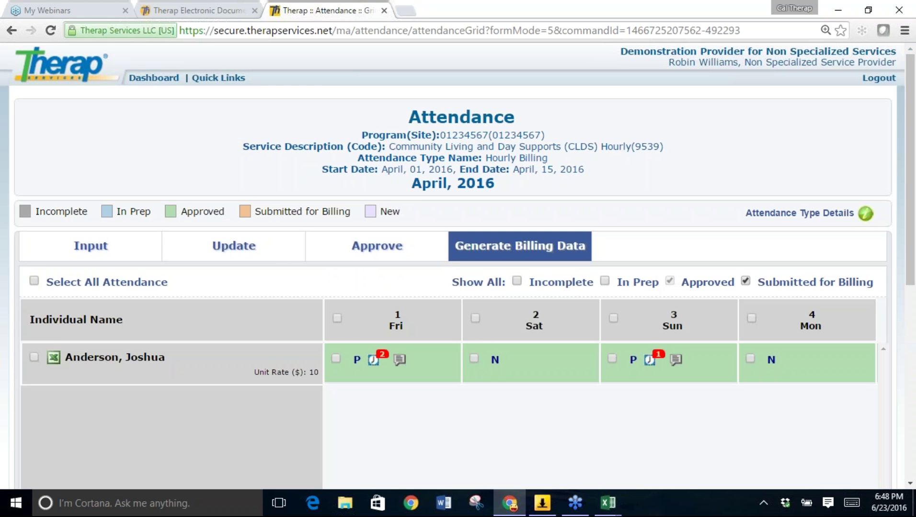
pyautogui.scroll(-2, 139, 245)
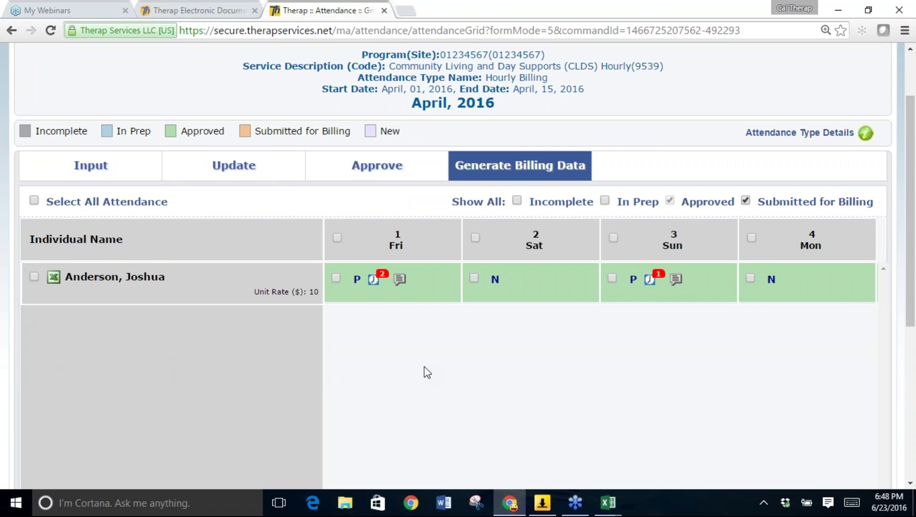
pyautogui.click(54, 278)
pyautogui.click(62, 467)
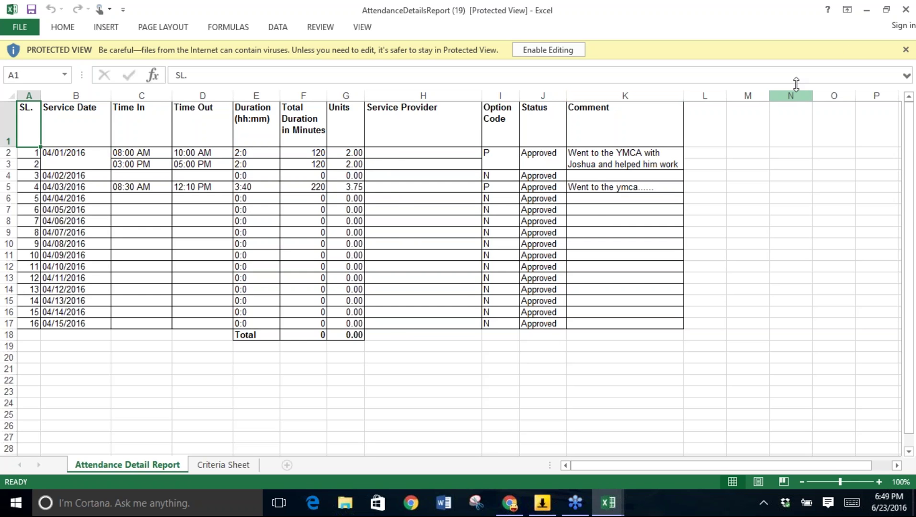
# Confirm every 04/01–04/15/2016 row reads Approved, then minimize Excel.
pyautogui.click(870, 10)
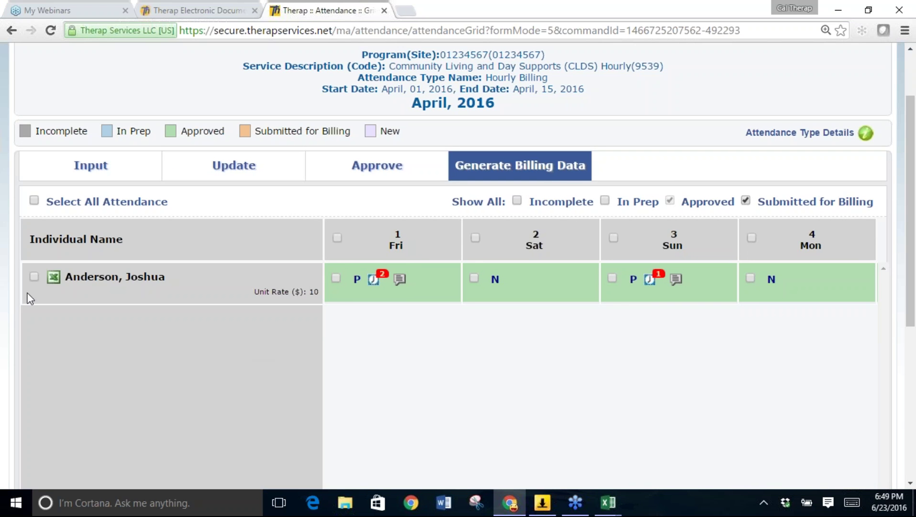
# Select all the individual's approved April days, generate billing data, and dismiss the success message.
pyautogui.click(34, 278)
pyautogui.moveTo(914, 210); pyautogui.dragTo(914, 291)
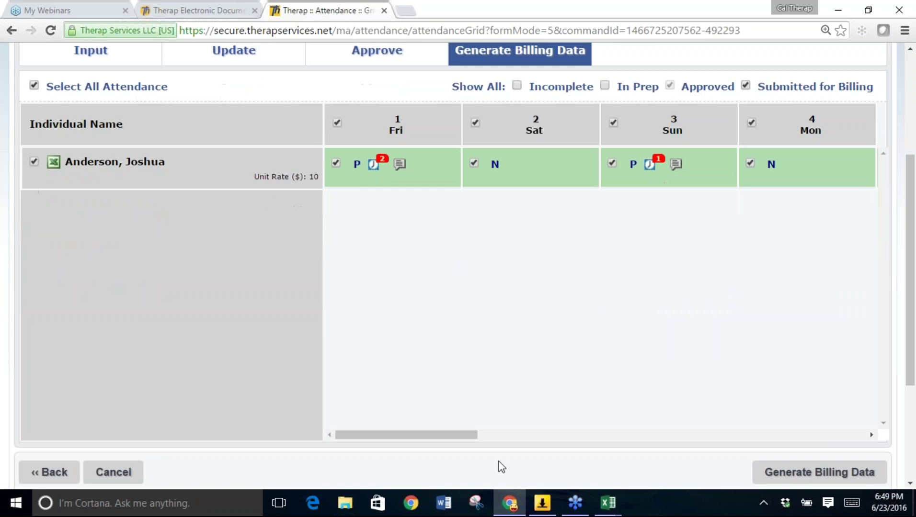
pyautogui.moveTo(468, 435); pyautogui.dragTo(883, 394)
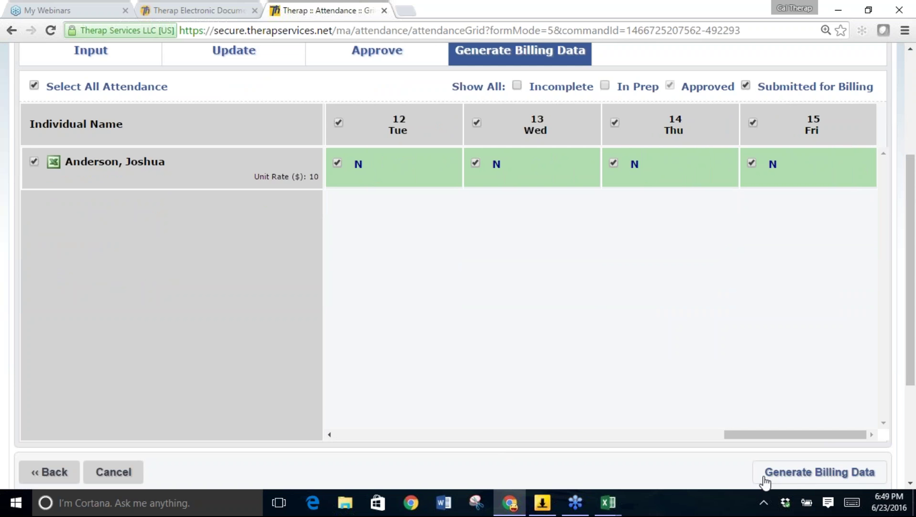
pyautogui.click(764, 478)
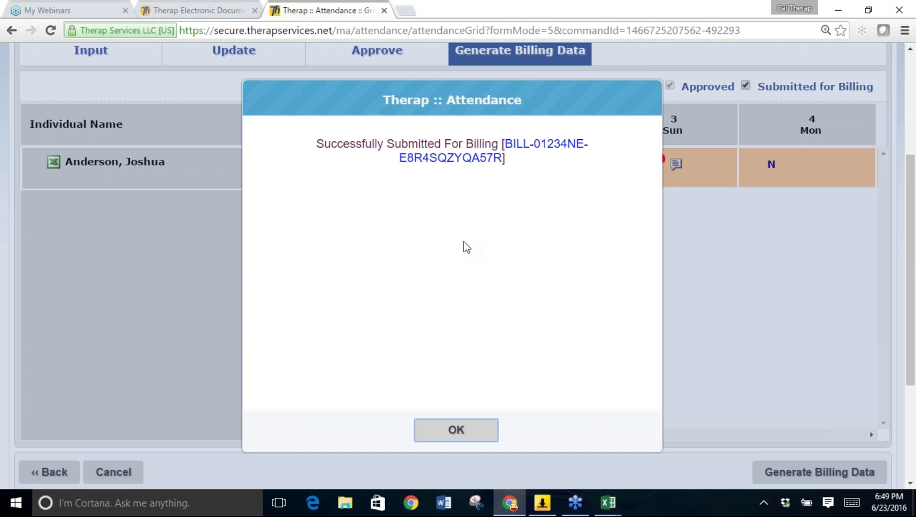
pyautogui.click(455, 427)
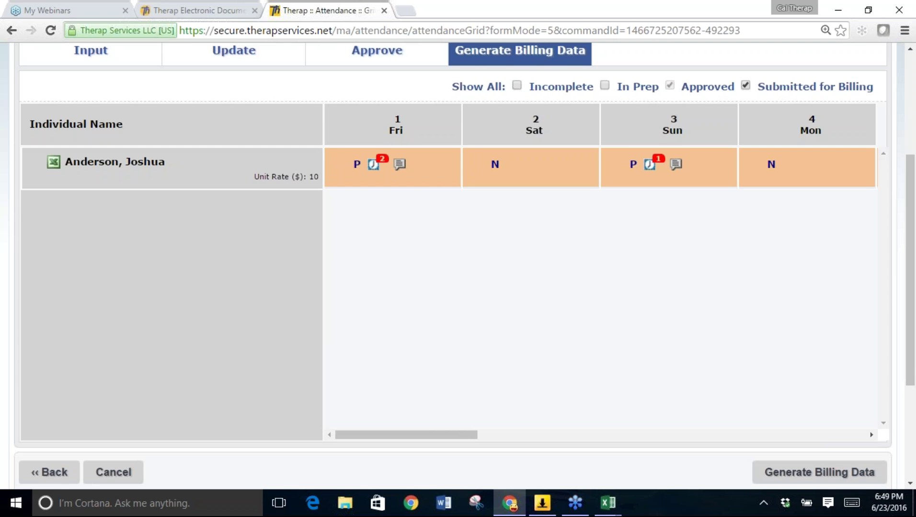
pyautogui.scroll(4, 458, 267)
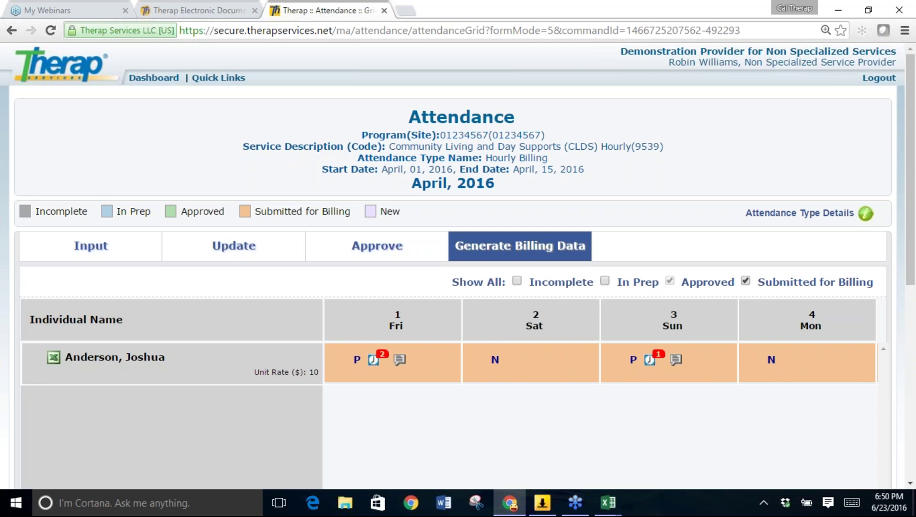
# Return to the Dashboard's Billing tab, which lists Attendance and Professional Claim.
pyautogui.click(154, 77)
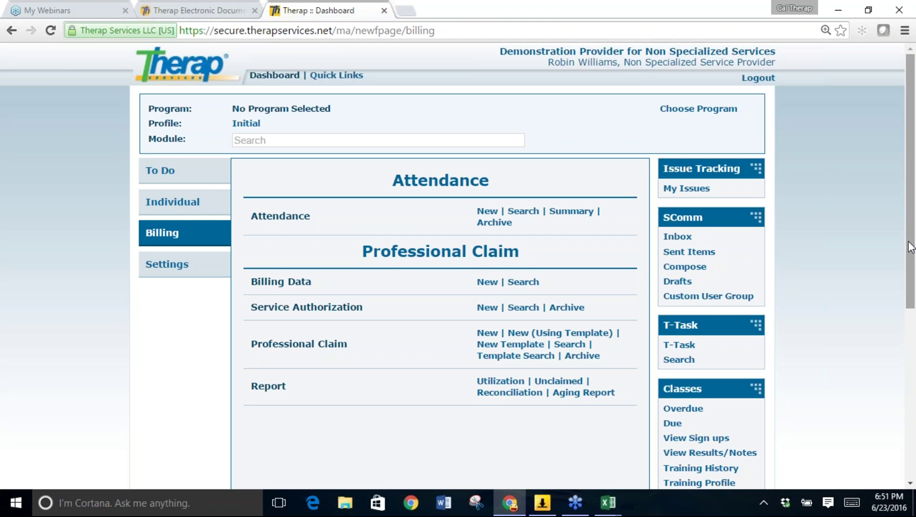
pyautogui.moveTo(910, 247); pyautogui.dragTo(914, 417)
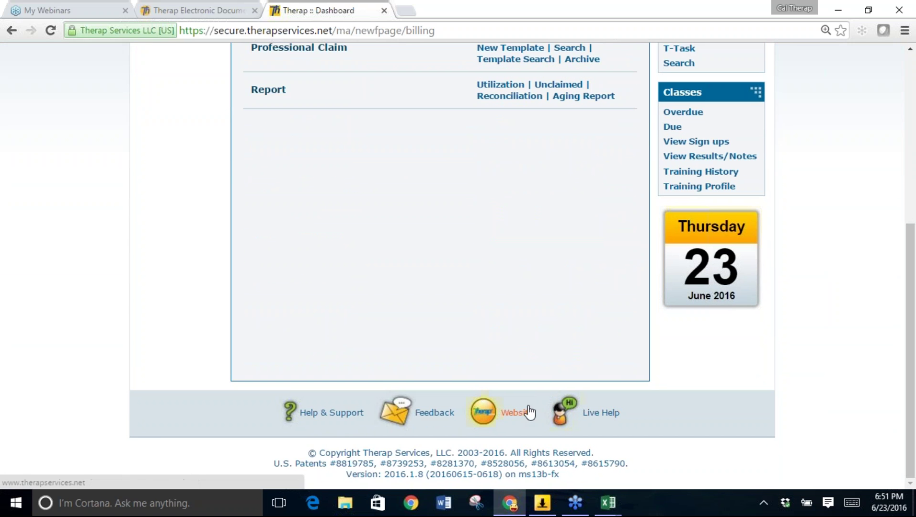
# Open therapservices.net from the Website link in the page footer.
pyautogui.click(492, 421)
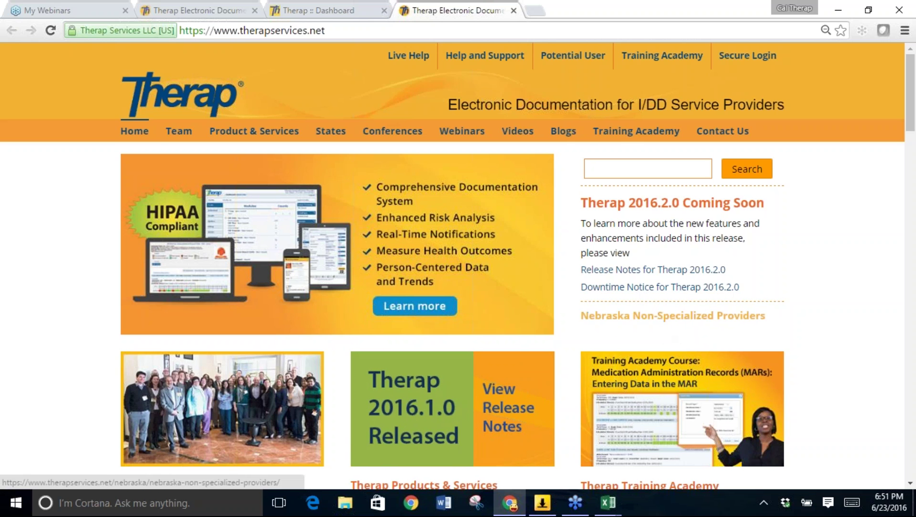
# Open the Nebraska Non-Specialized Providers page and scroll down to its billing webinar and user guides.
pyautogui.click(638, 316)
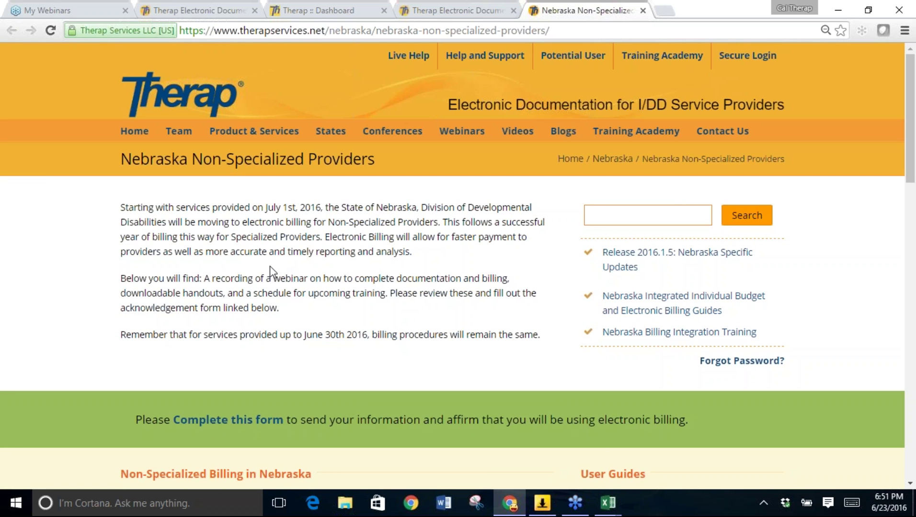
pyautogui.scroll(-3, 269, 266)
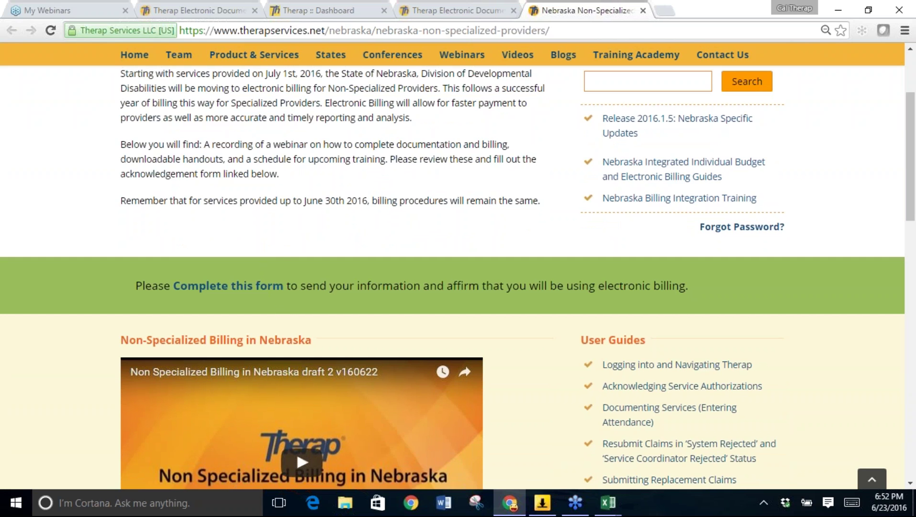
# Look through the electronic billing acknowledgement form's fields, then close its tab.
pyautogui.click(249, 288)
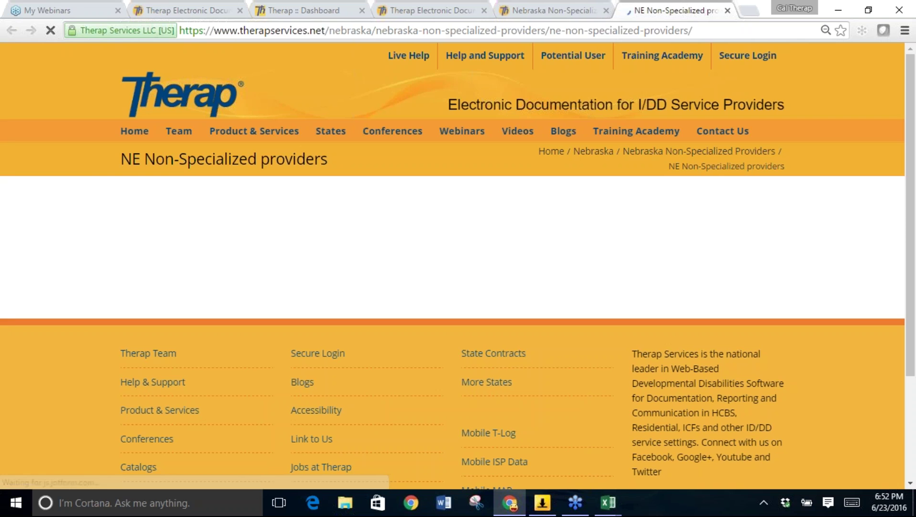
pyautogui.scroll(-2, 452, 268)
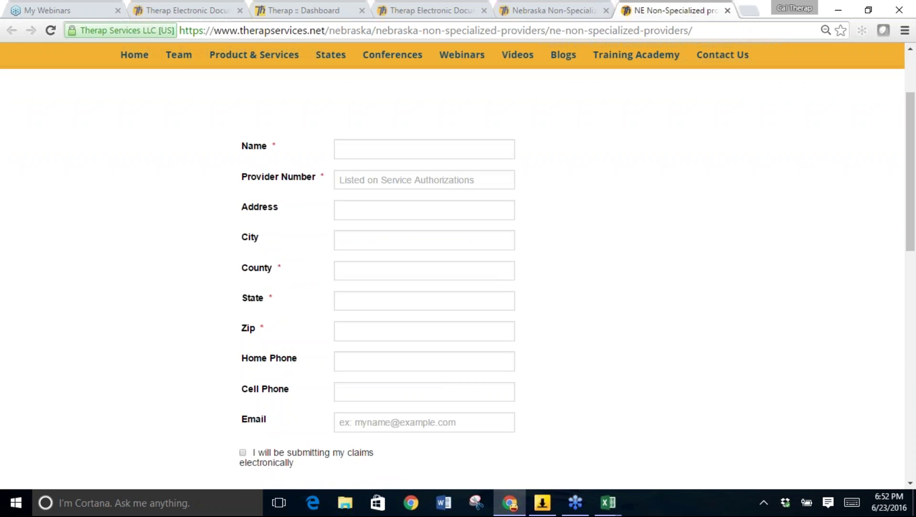
pyautogui.scroll(-1, 259, 283)
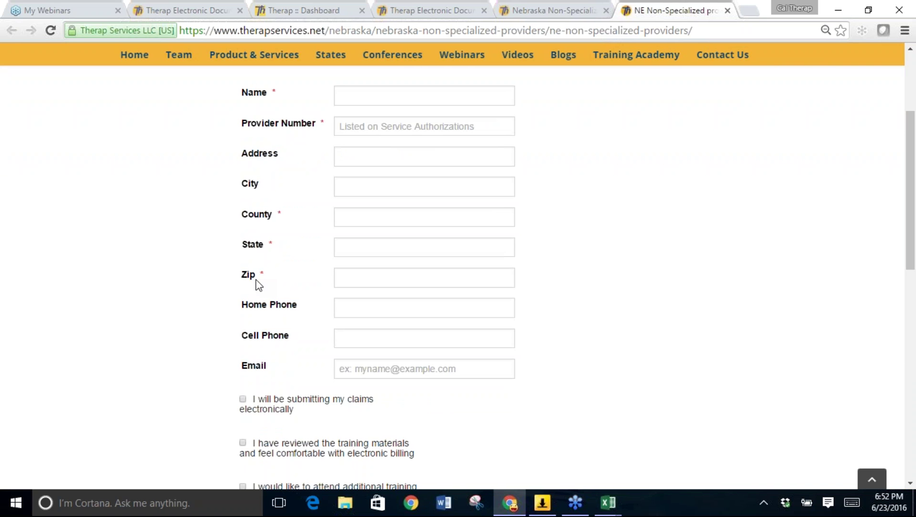
pyautogui.scroll(-3, 255, 280)
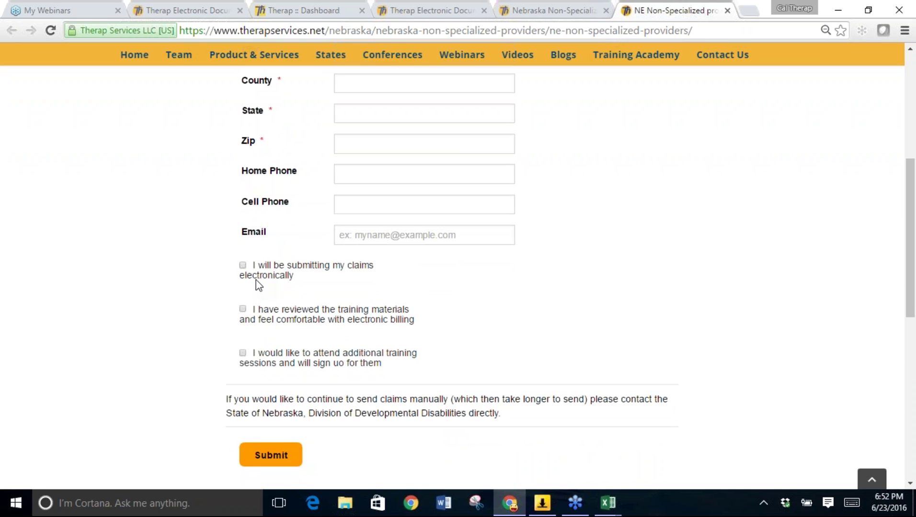
pyautogui.scroll(-1, 255, 280)
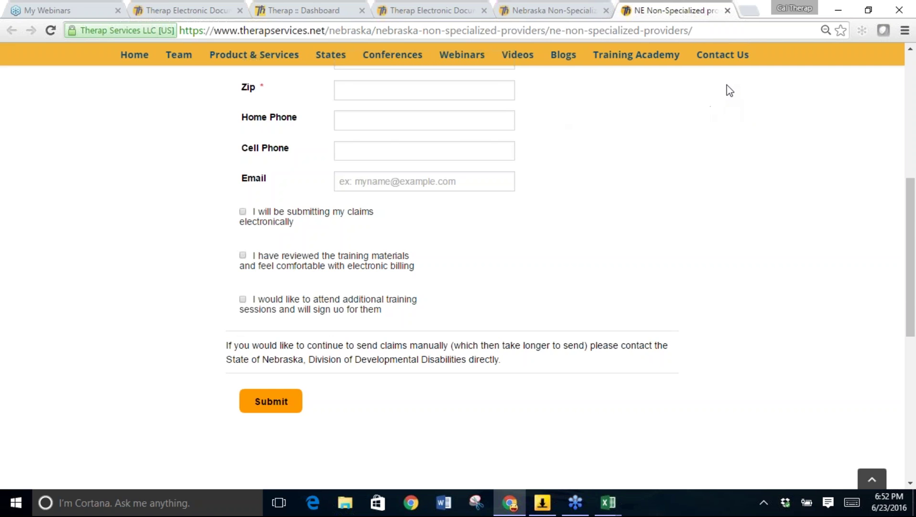
pyautogui.click(728, 10)
pyautogui.scroll(2, 485, 139)
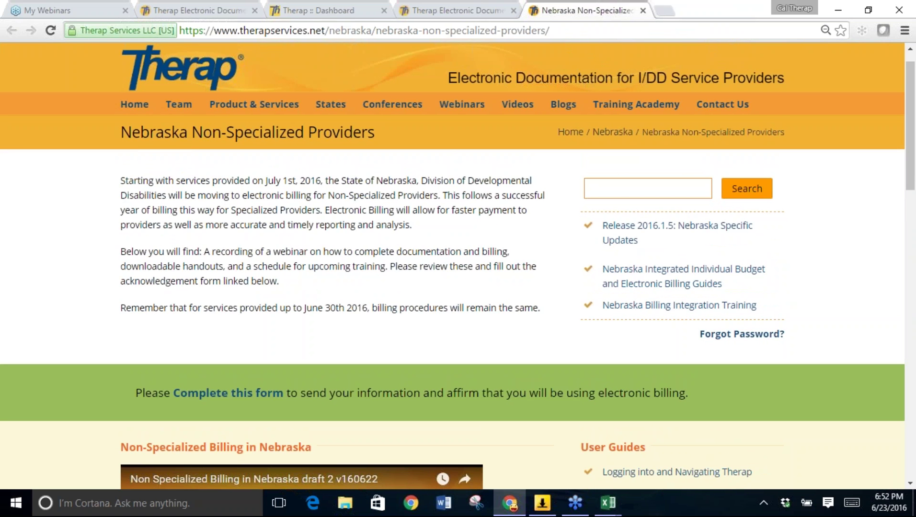
pyautogui.scroll(-4, 452, 267)
pyautogui.scroll(-3, 353, 285)
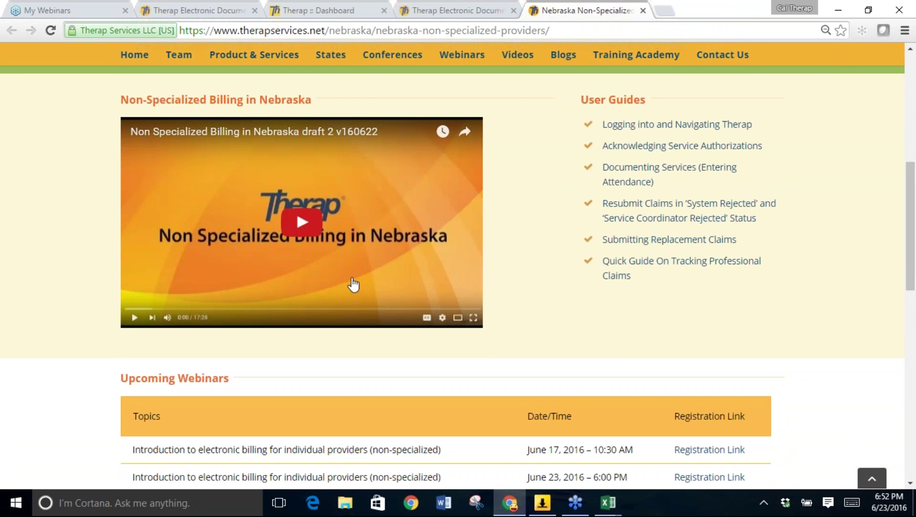
pyautogui.click(300, 233)
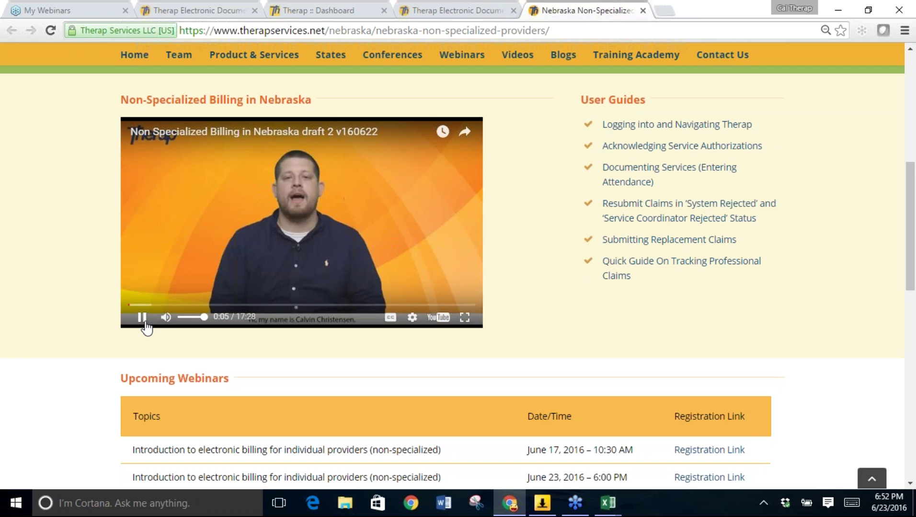
pyautogui.click(142, 318)
pyautogui.scroll(-1, 528, 241)
pyautogui.scroll(-5, 528, 241)
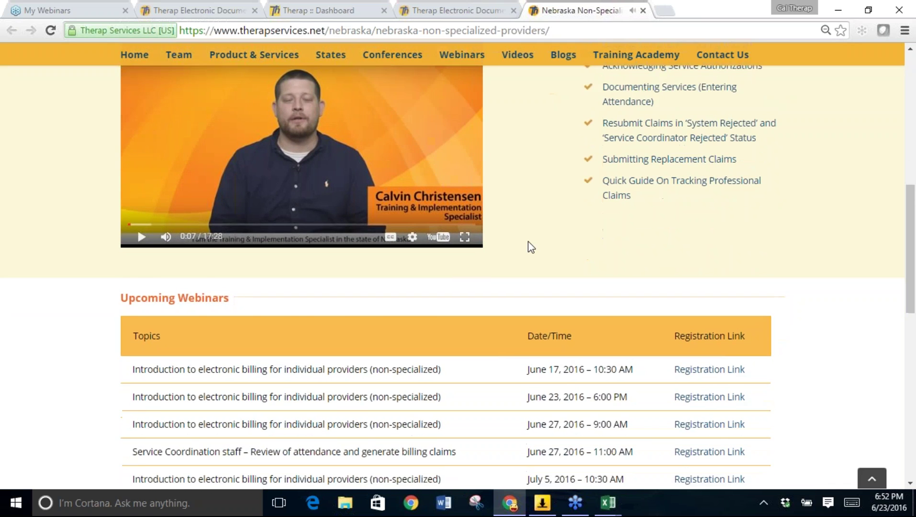
pyautogui.scroll(-1, 528, 241)
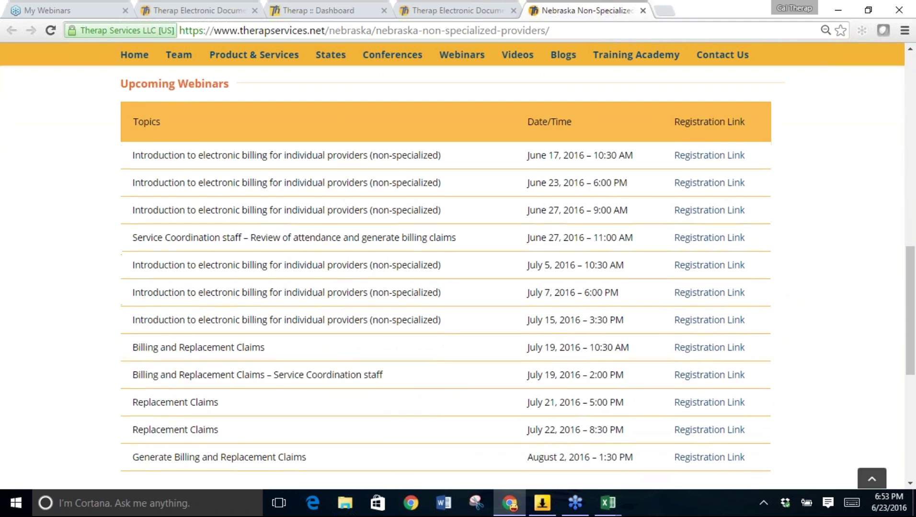
pyautogui.scroll(-1, 528, 241)
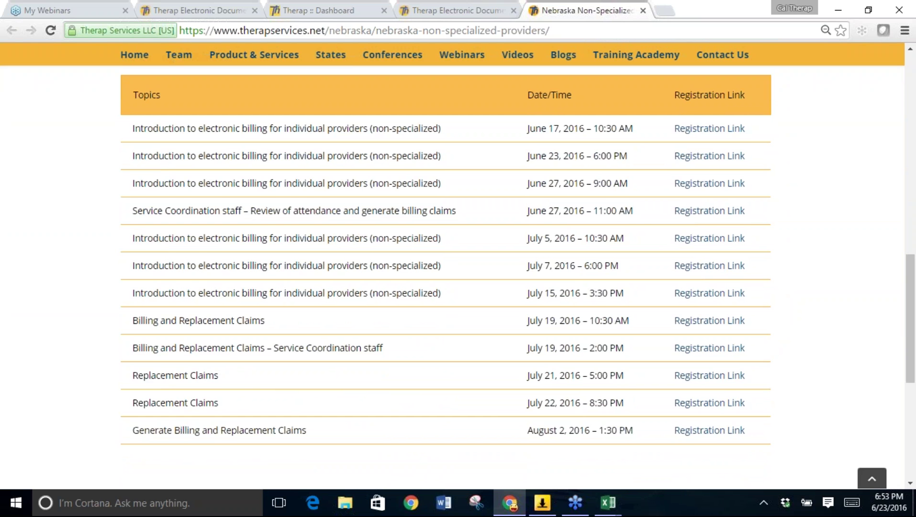
pyautogui.scroll(-2, 458, 278)
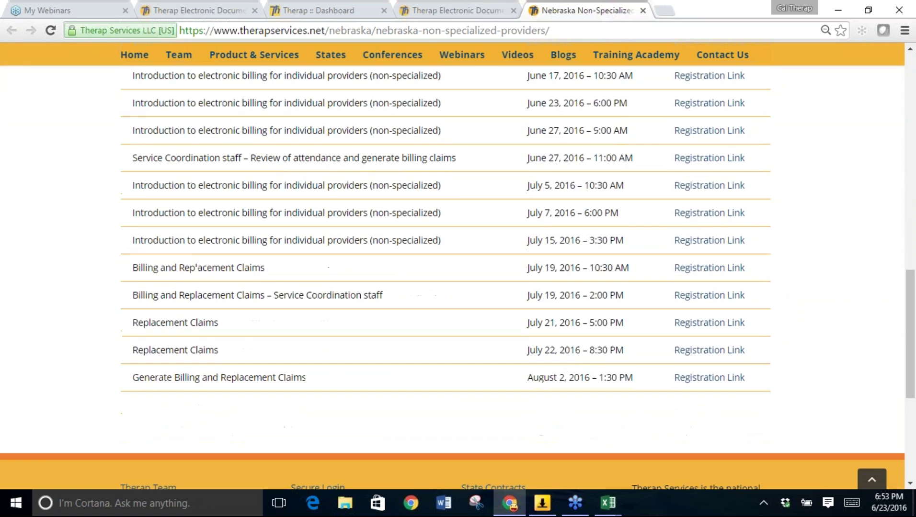
pyautogui.scroll(3, 452, 278)
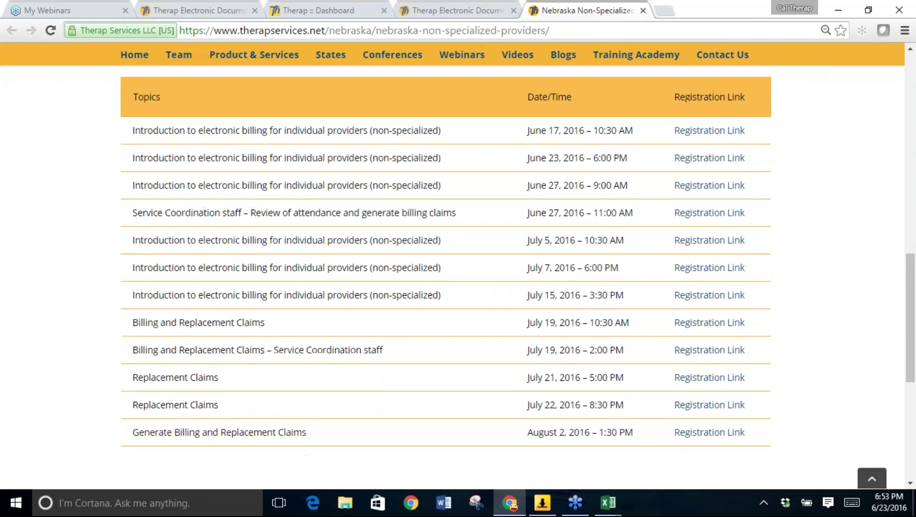
pyautogui.scroll(5, 513, 247)
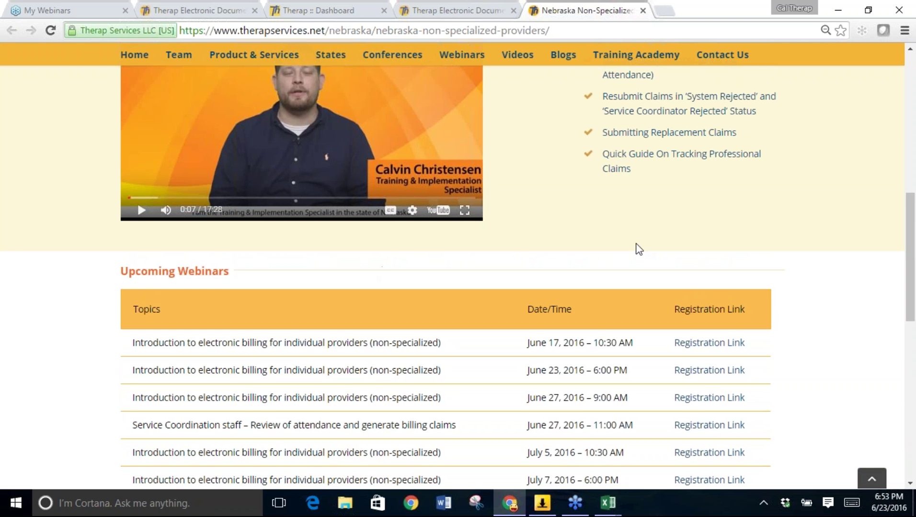
pyautogui.scroll(14, 639, 249)
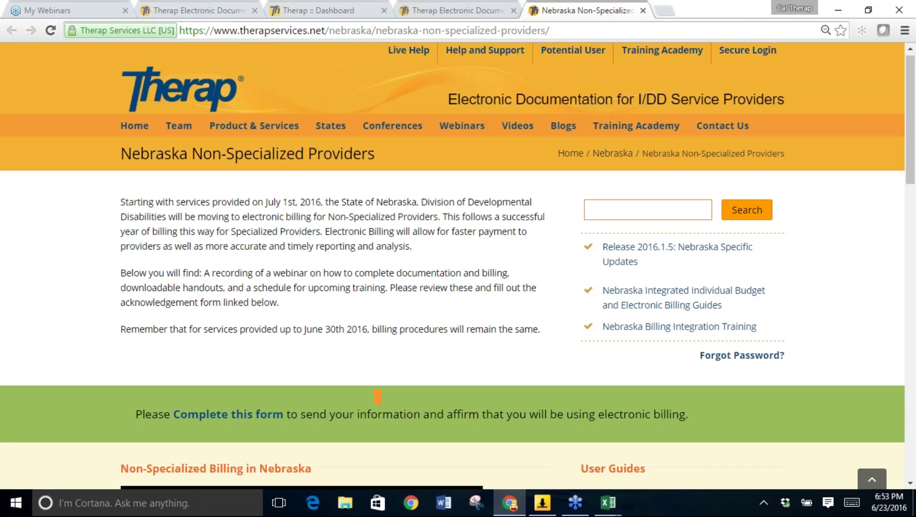
pyautogui.scroll(-5, 452, 268)
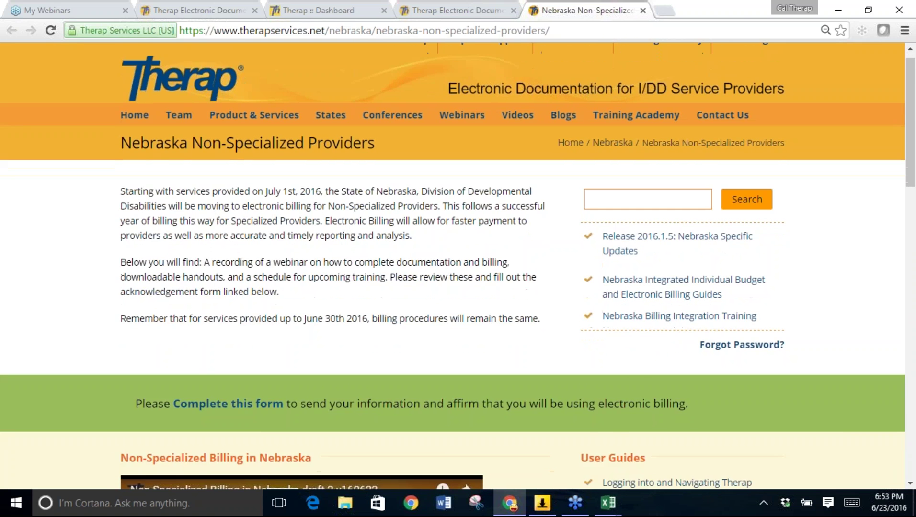
pyautogui.scroll(-1, 657, 235)
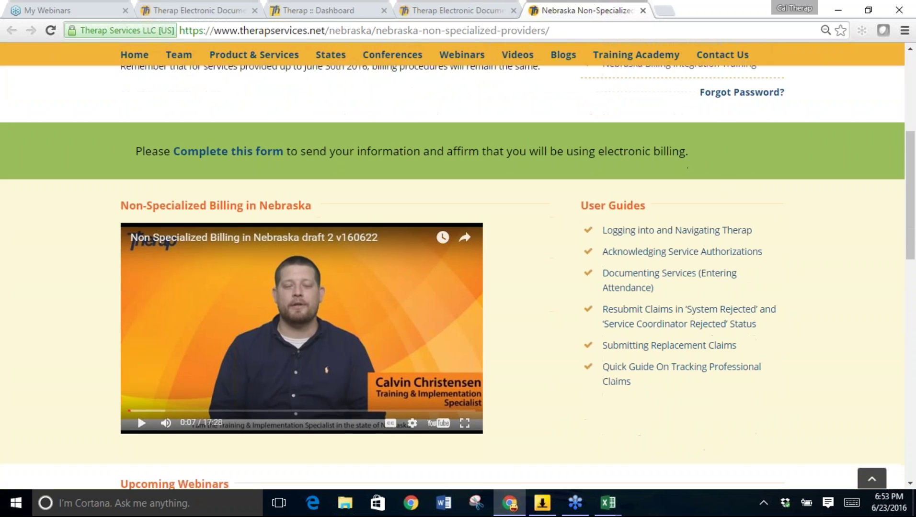
# Open the Acknowledging Service Authorizations PDF guide and scroll through its three pages.
pyautogui.click(651, 256)
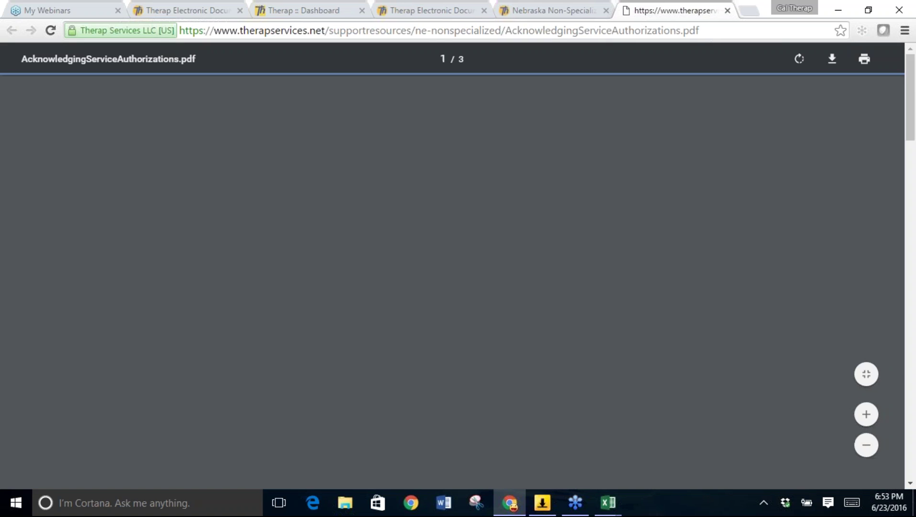
pyautogui.scroll(-3, 451, 282)
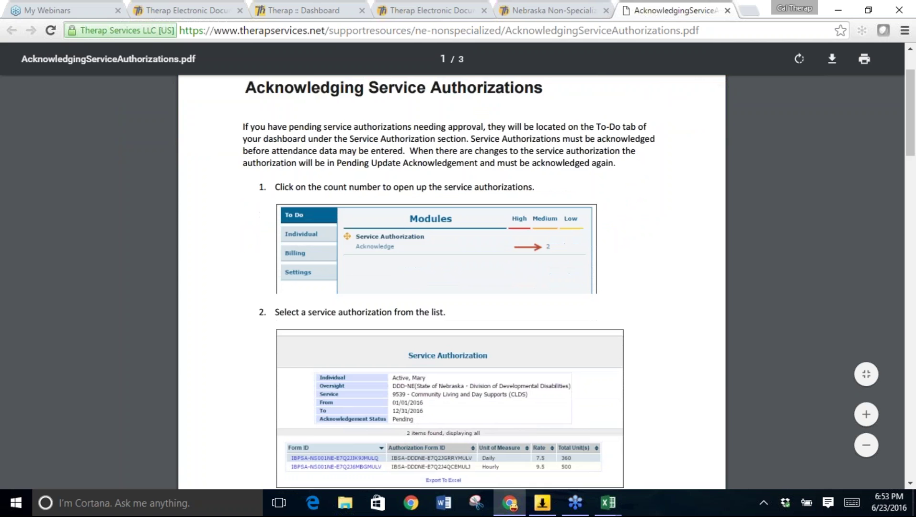
pyautogui.scroll(-4, 451, 283)
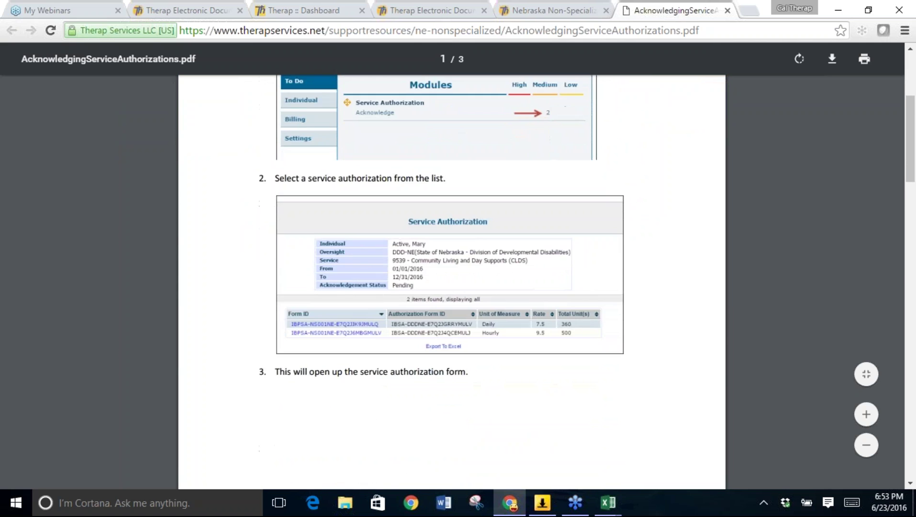
pyautogui.scroll(-1, 646, 255)
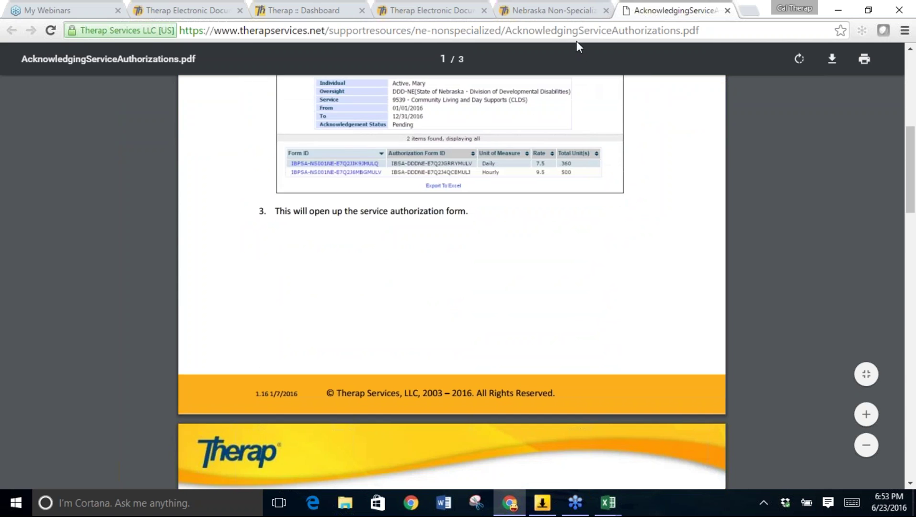
# Switch back to the Nebraska Non-Specialized Providers tab and scroll through Upcoming Webinars and back to the top.
pyautogui.click(567, 12)
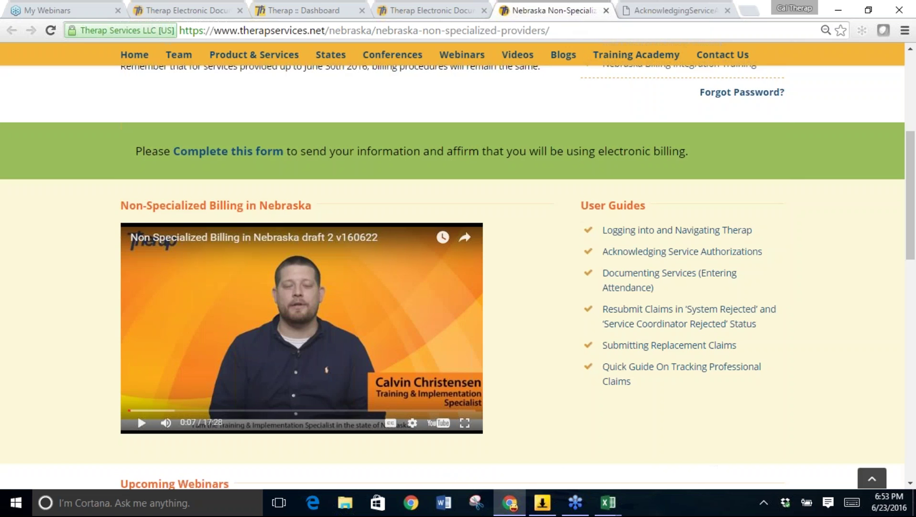
pyautogui.scroll(-1, 561, 241)
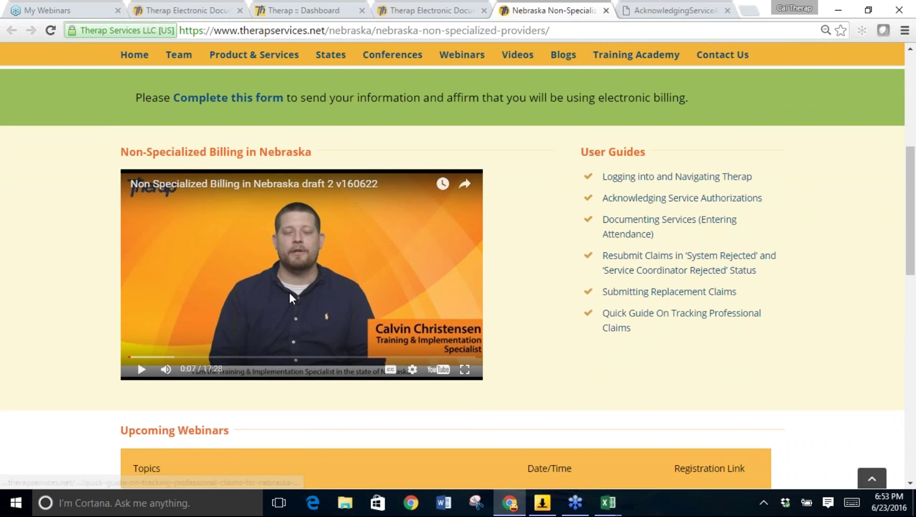
pyautogui.scroll(-3, 289, 293)
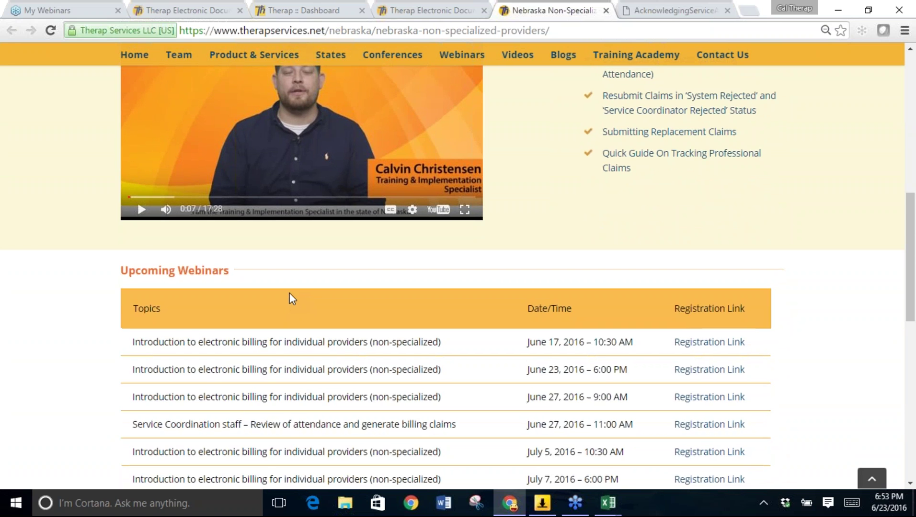
pyautogui.scroll(5, 288, 292)
pyautogui.scroll(2, 289, 298)
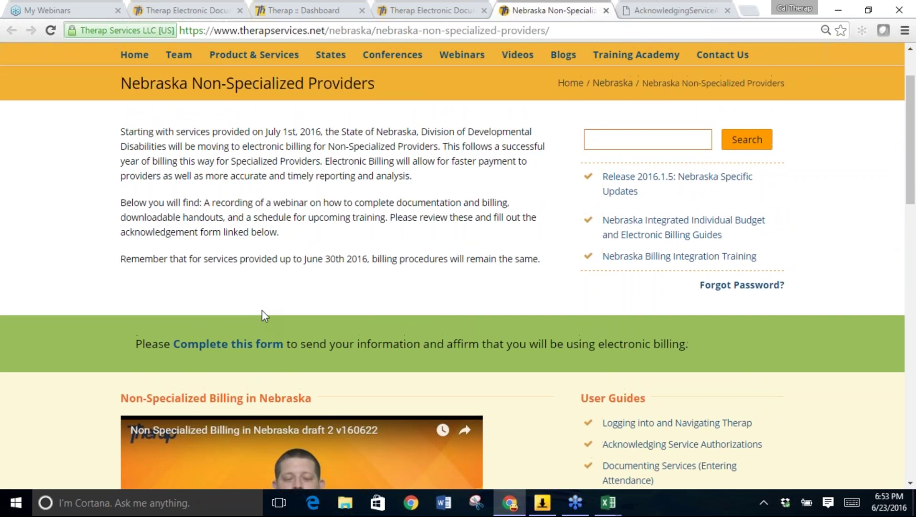
pyautogui.scroll(1, 262, 310)
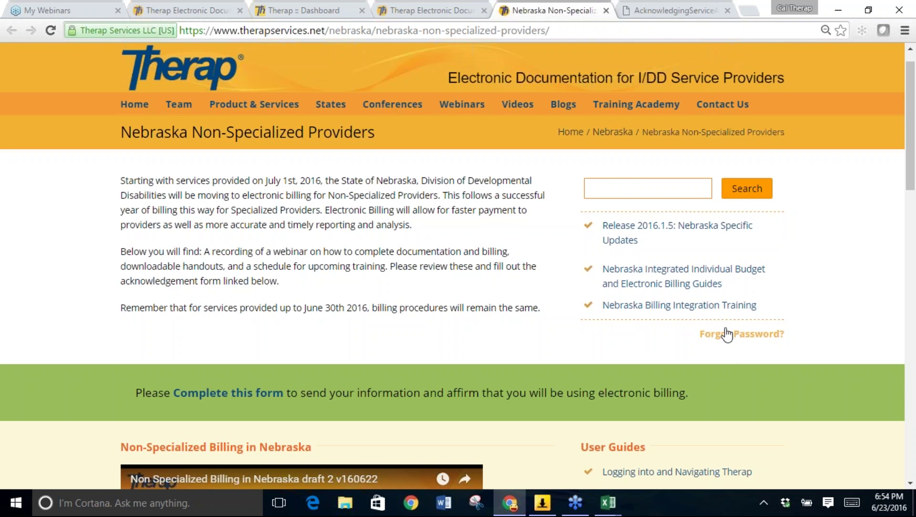
# Open the 'Forgot Password?' reset form and view its Name, Provider Number, Phone and Email fields.
pyautogui.click(750, 337)
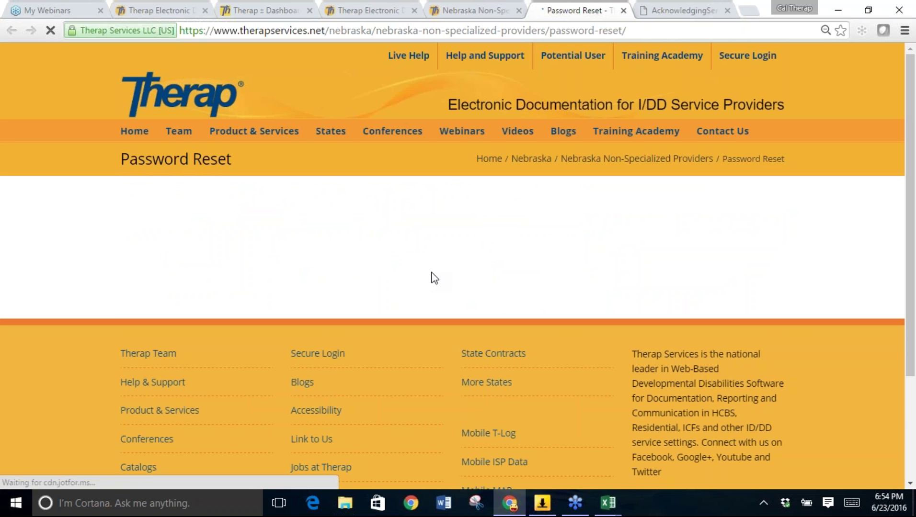
pyautogui.scroll(-2, 434, 278)
pyautogui.scroll(-2, 434, 278)
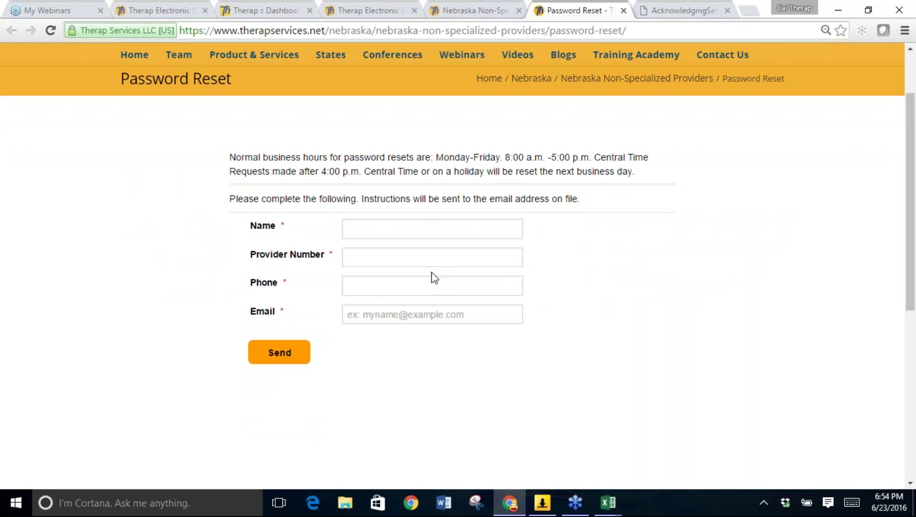
# From the billing Dashboard footer, open the therapservices.net website showing the 2016.2.0 Coming Soon notice.
pyautogui.hotkey('ctrl', 'shift', 'Tab')
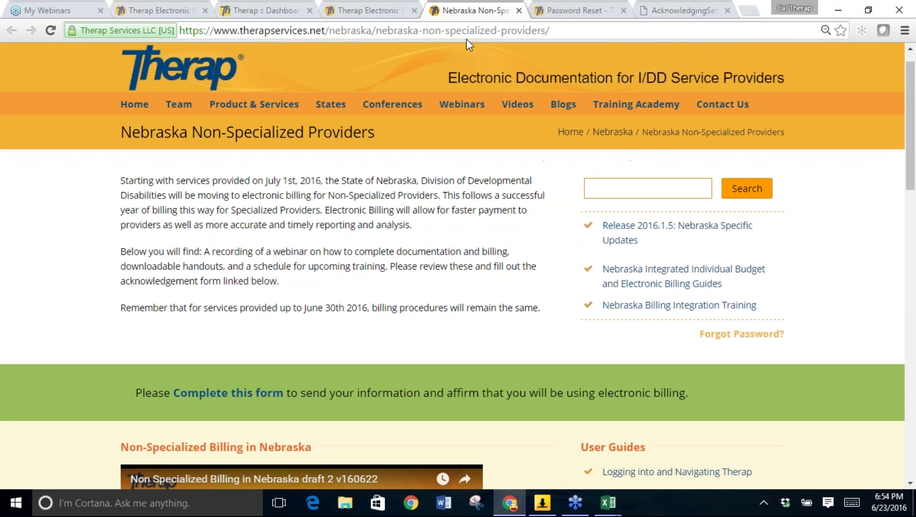
pyautogui.press('Down')
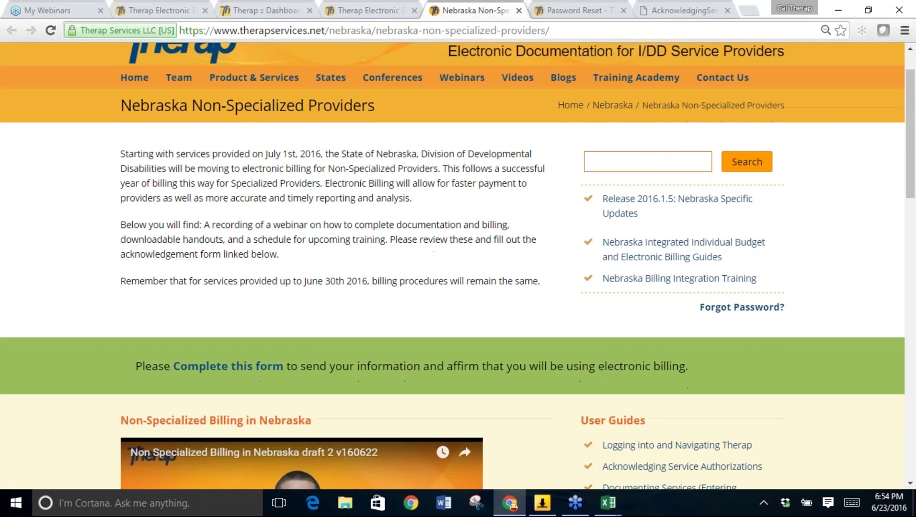
pyautogui.scroll(-4, 457, 266)
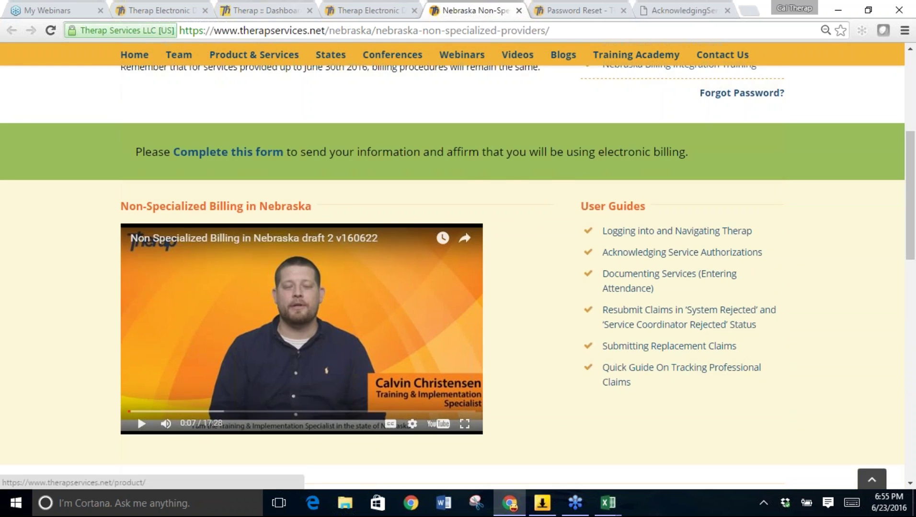
pyautogui.click(271, 11)
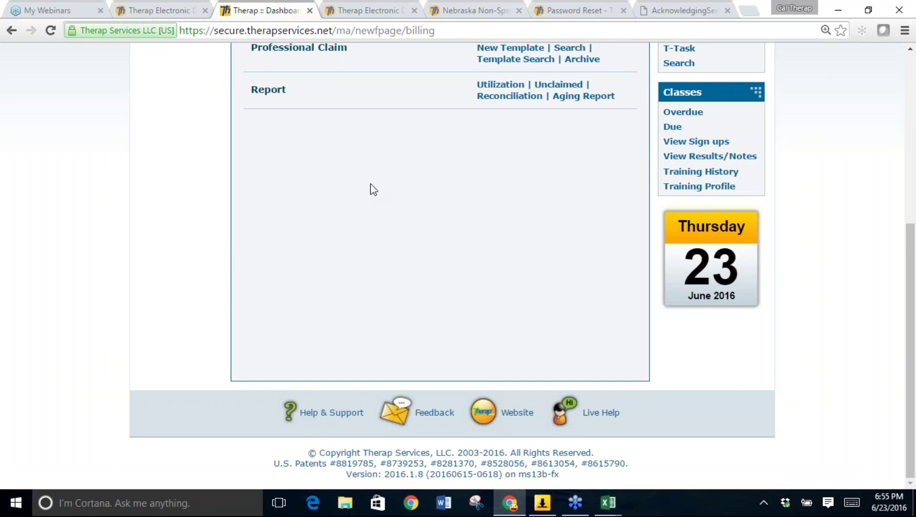
pyautogui.scroll(2, 410, 230)
pyautogui.scroll(-1, 411, 229)
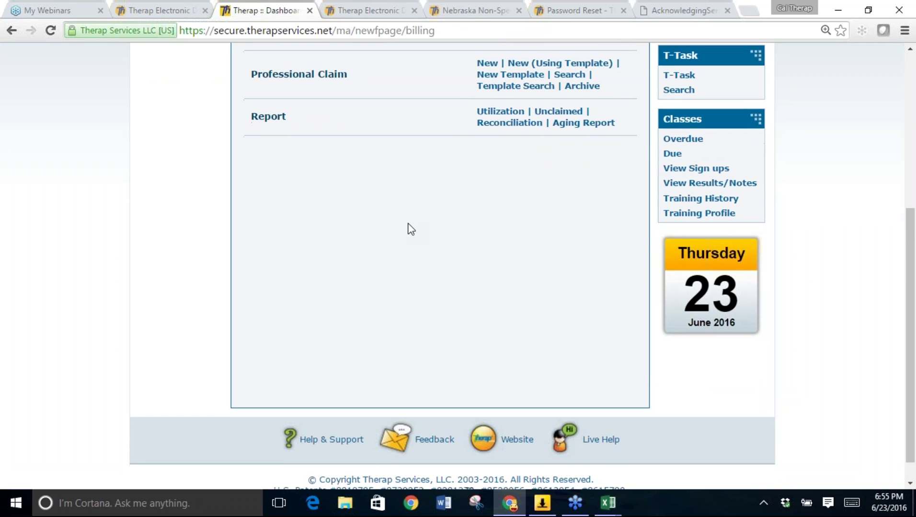
pyautogui.click(508, 441)
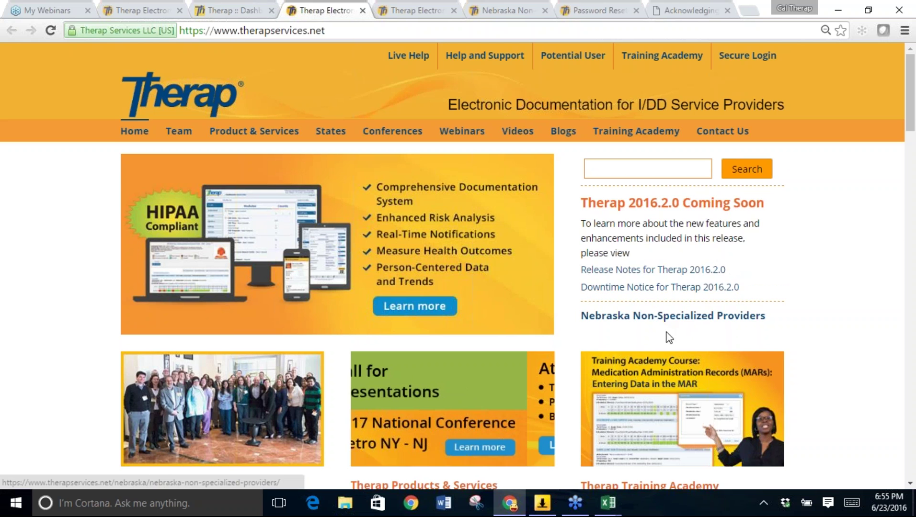
# Browse the Nebraska Non-Specialized Providers page from the homepage, then go back to the Therap :: Dashboard tab.
pyautogui.click(675, 316)
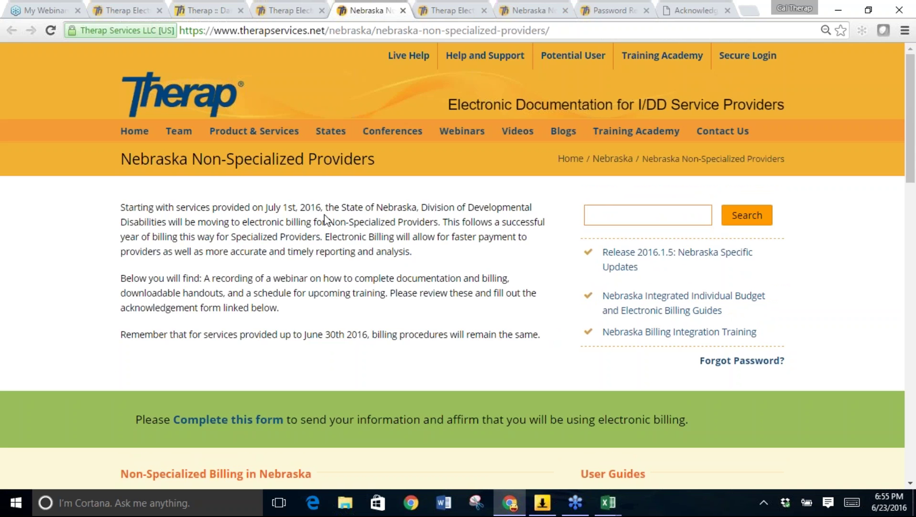
pyautogui.scroll(-5, 325, 219)
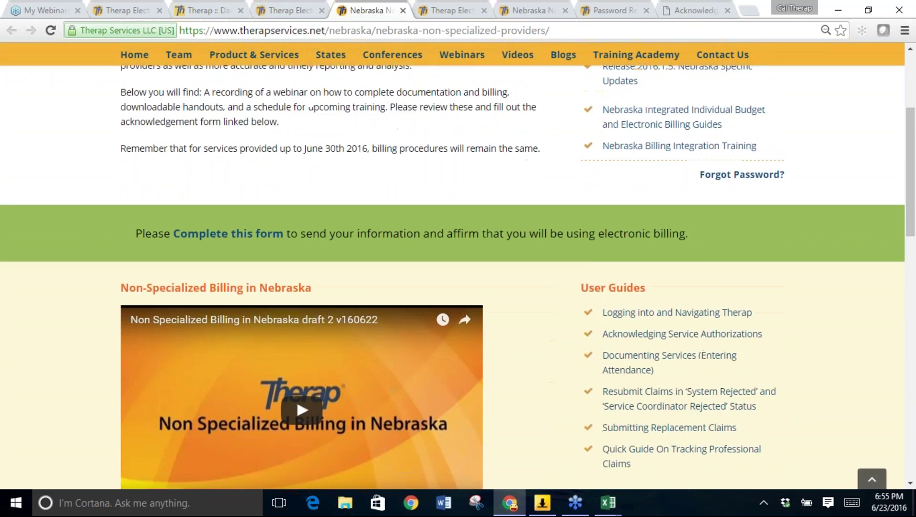
pyautogui.scroll(-2, 324, 219)
pyautogui.scroll(-1, 325, 219)
pyautogui.scroll(2, 325, 219)
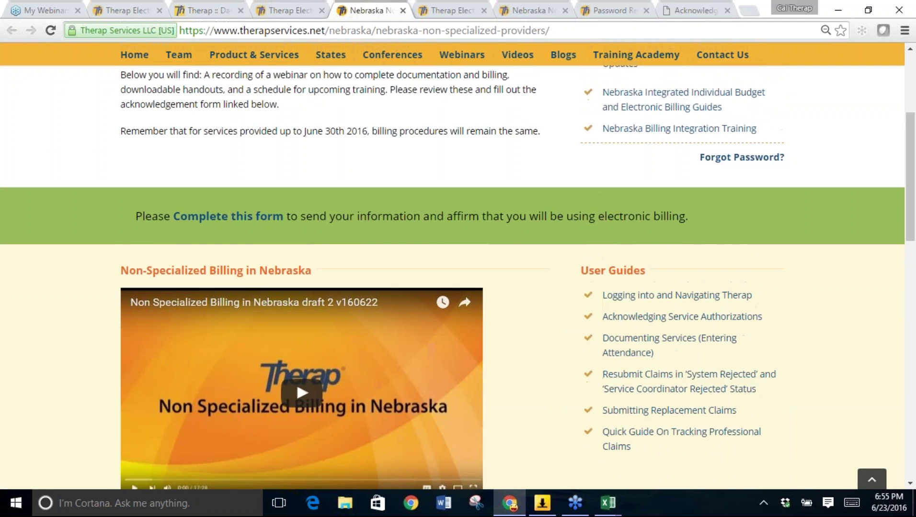
pyautogui.scroll(3, 325, 220)
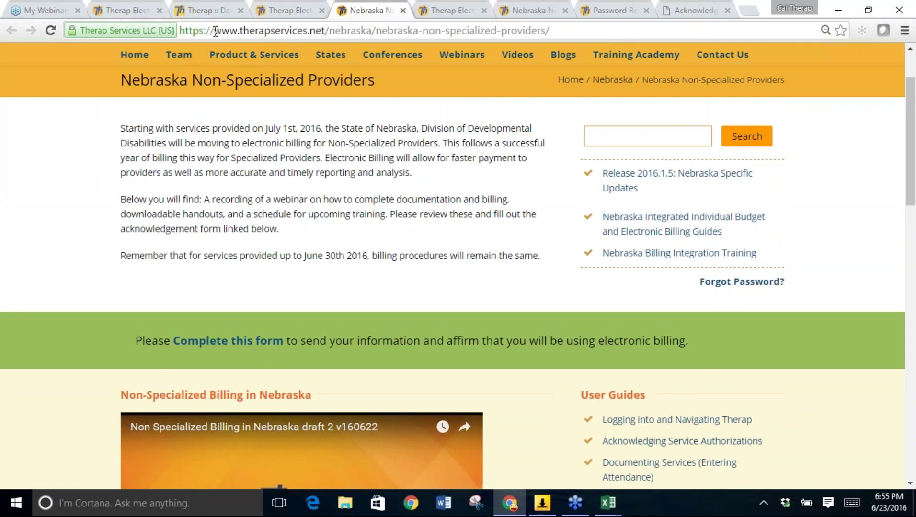
pyautogui.click(214, 12)
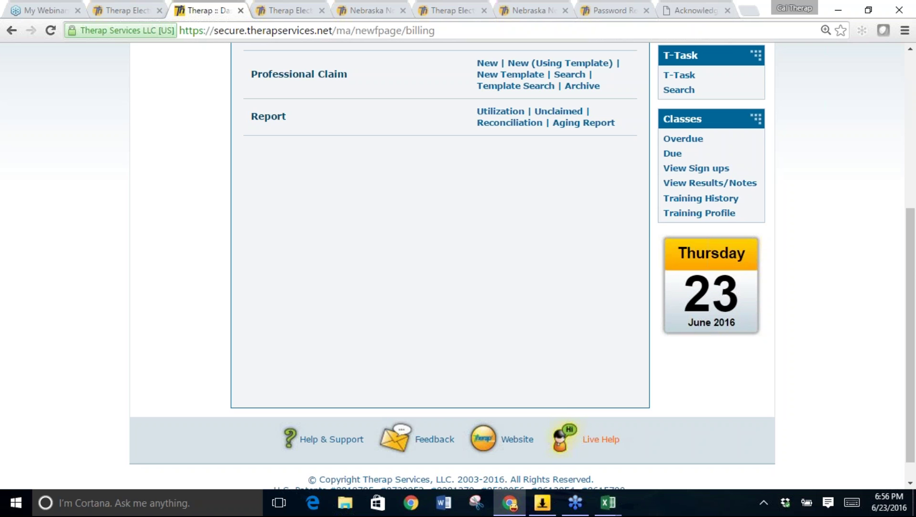
pyautogui.click(615, 446)
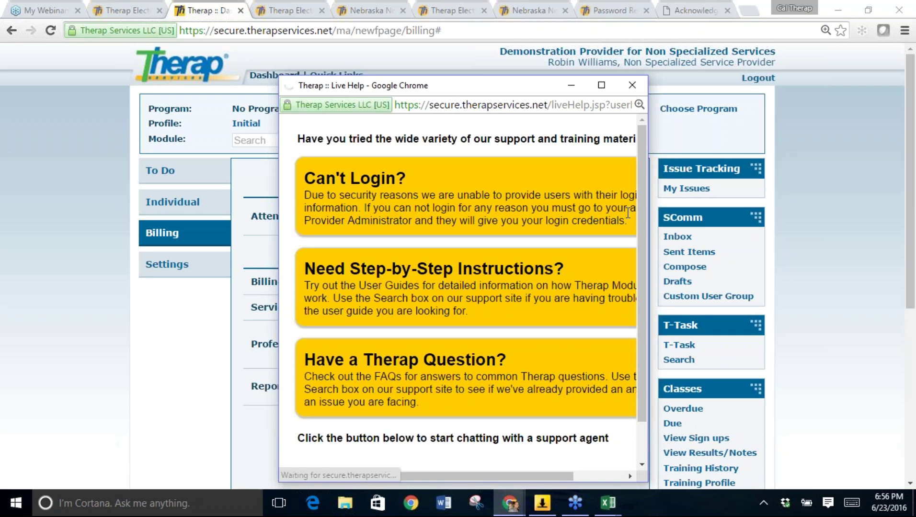
pyautogui.click(605, 89)
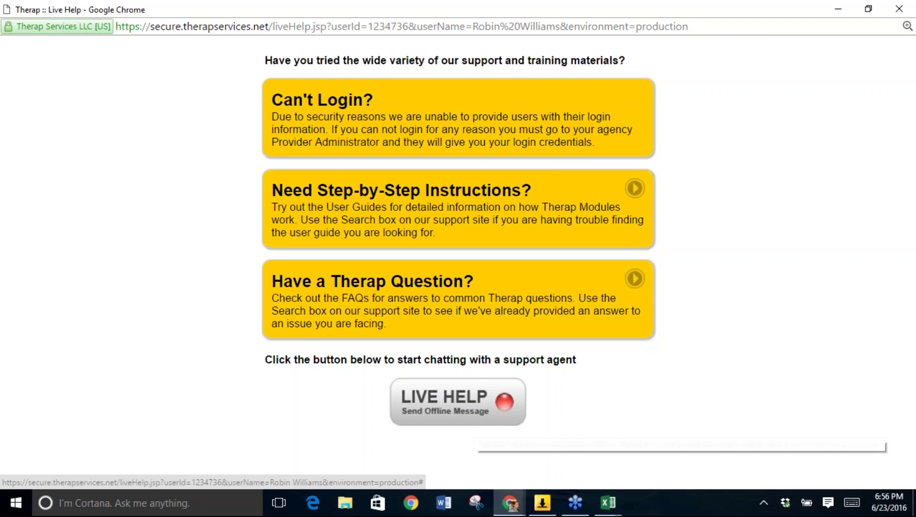
pyautogui.click(899, 9)
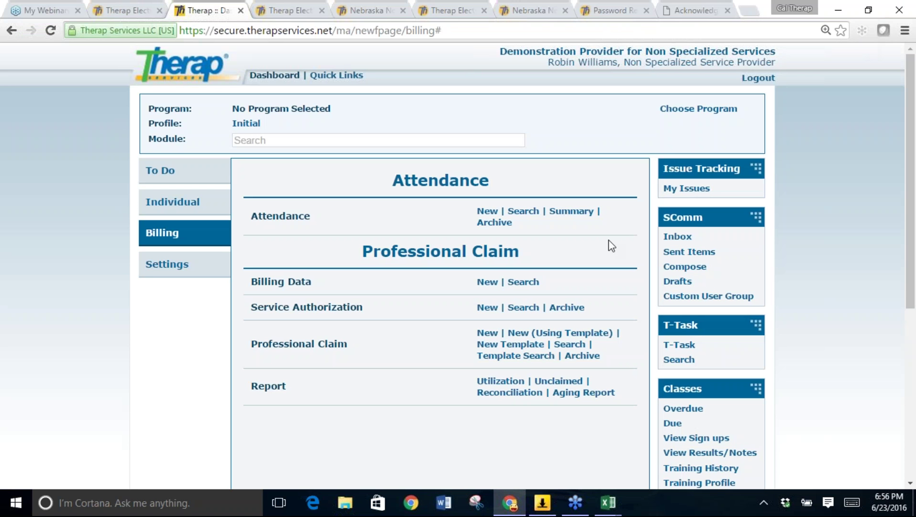